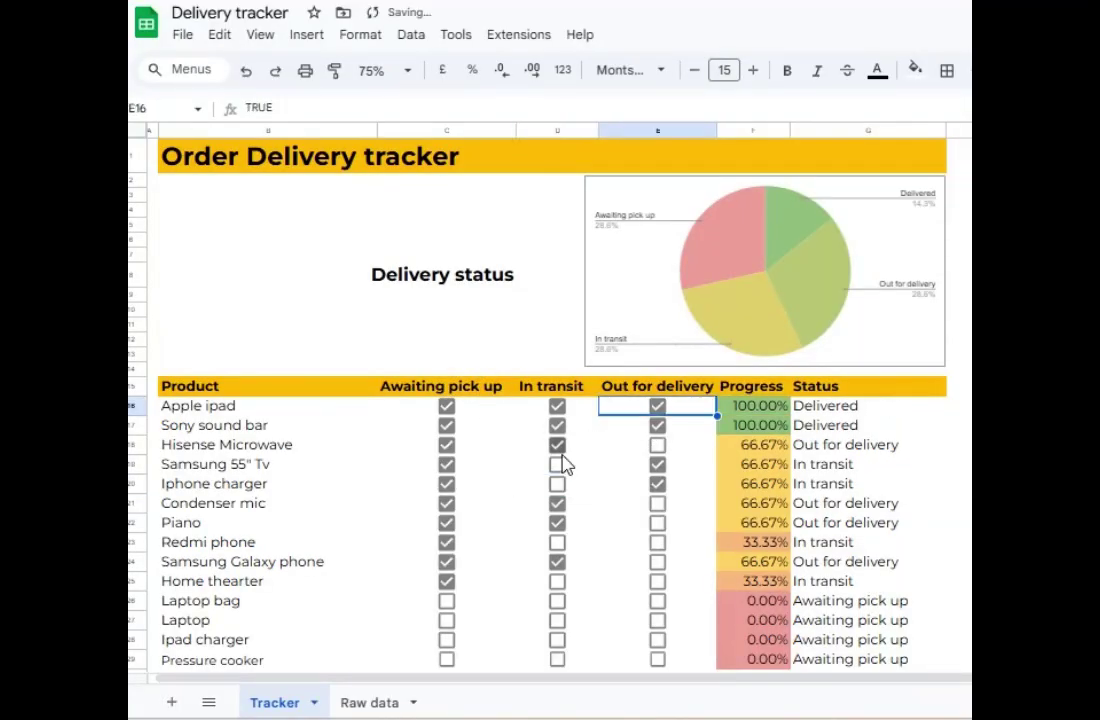
Step: Toggle In transit and Awaiting pick up boxes for Samsung 55" Tv, Piano, Home thearter and Laptop bag
{"action": "left_click", "coordinate": [557, 464]}
{"action": "left_click", "coordinate": [446, 503]}
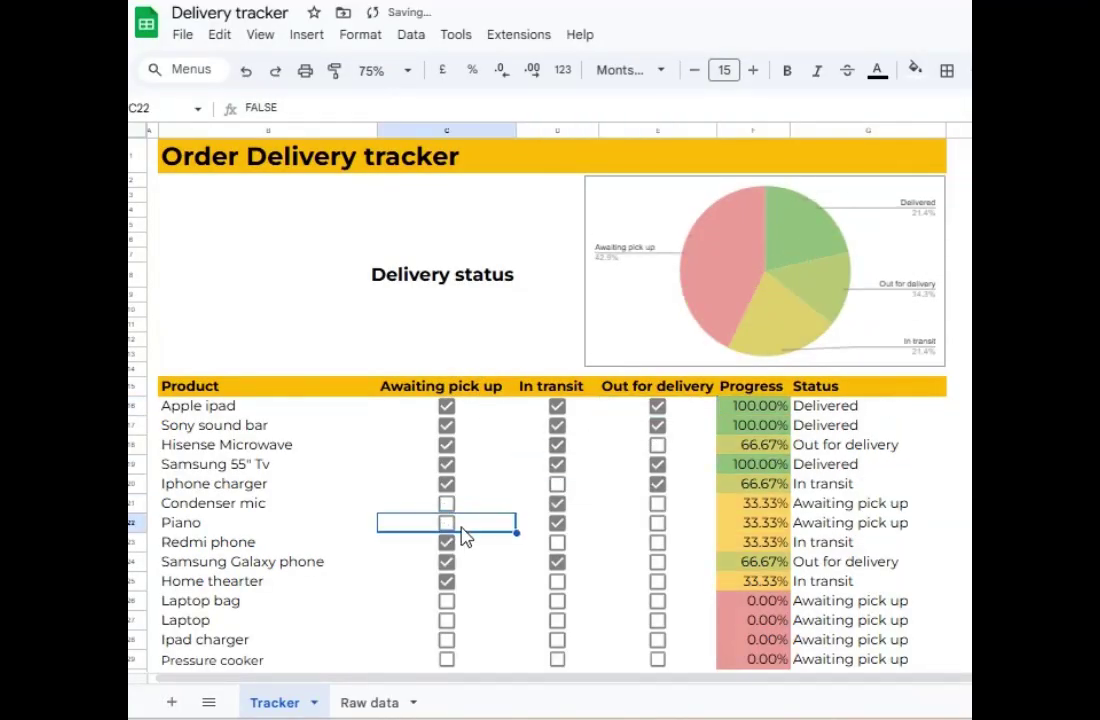
{"action": "left_click", "coordinate": [557, 581]}
{"action": "left_click", "coordinate": [446, 620]}
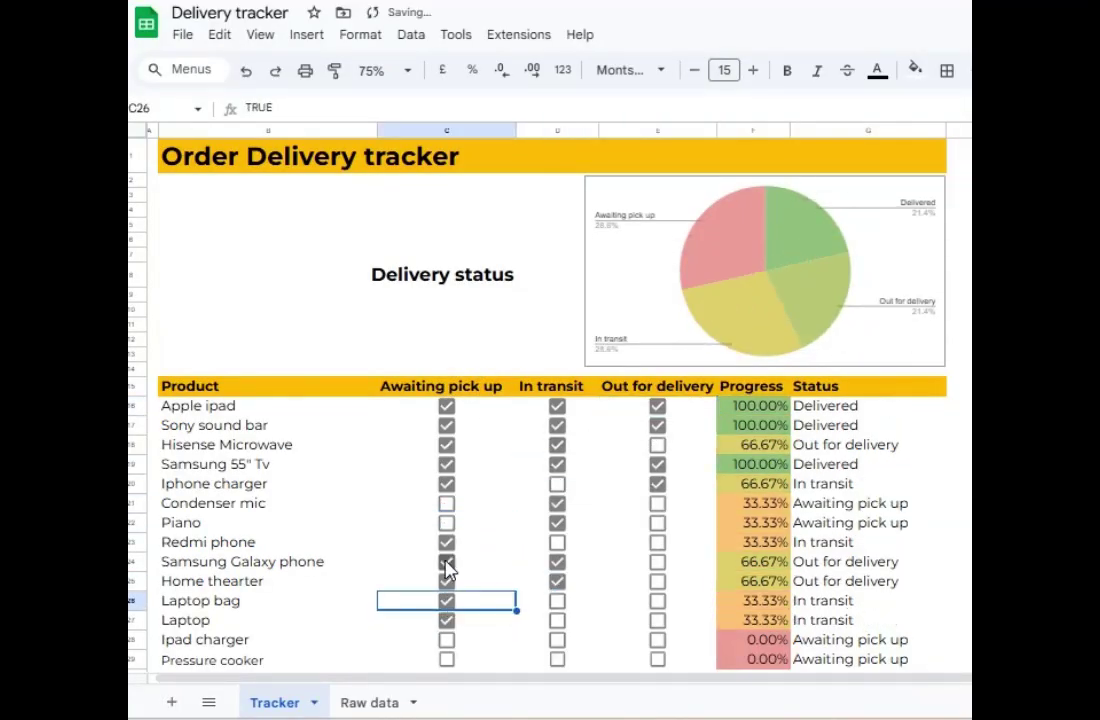
{"action": "left_click", "coordinate": [446, 522]}
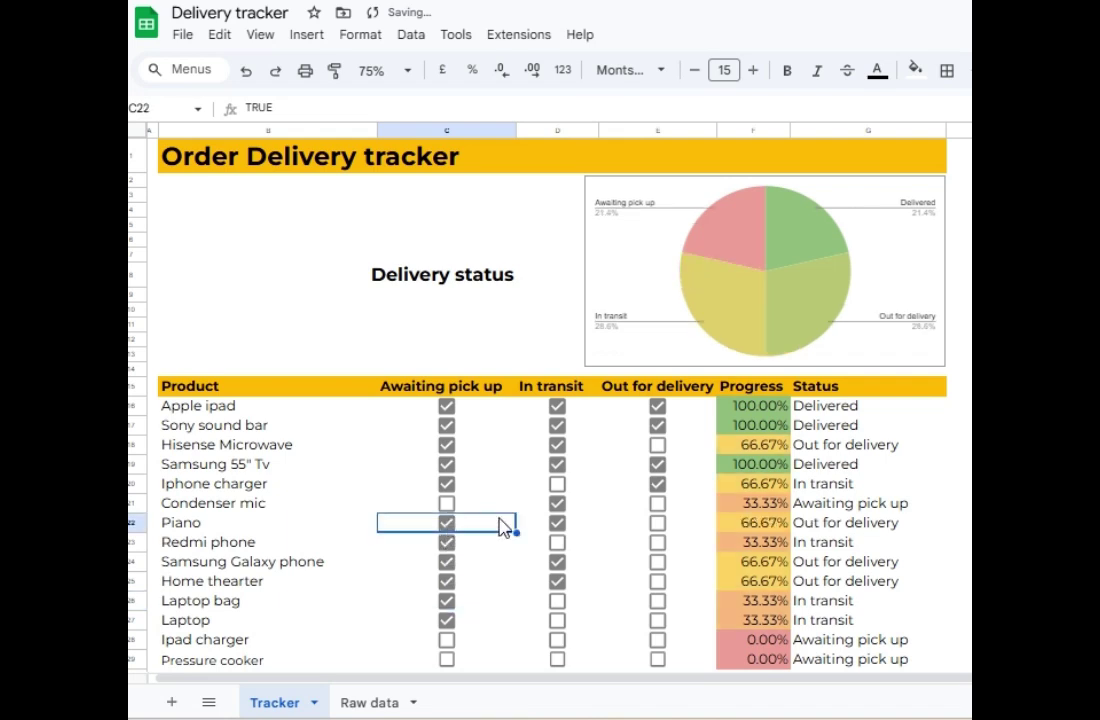
Step: Toggle Out for delivery and In transit boxes for Apple ipad, Sony sound bar, Hisense Microwave and Samsung 55" Tv
{"action": "left_click", "coordinate": [657, 406]}
{"action": "left_click", "coordinate": [657, 425]}
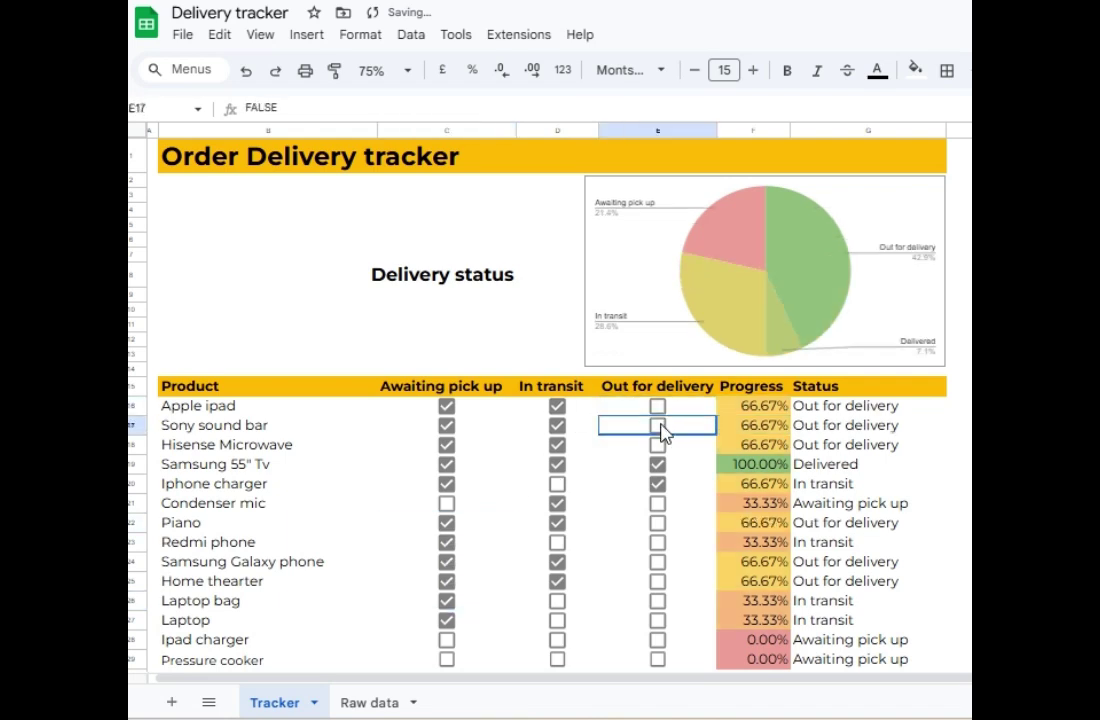
{"action": "left_click", "coordinate": [657, 483]}
{"action": "left_click", "coordinate": [657, 425]}
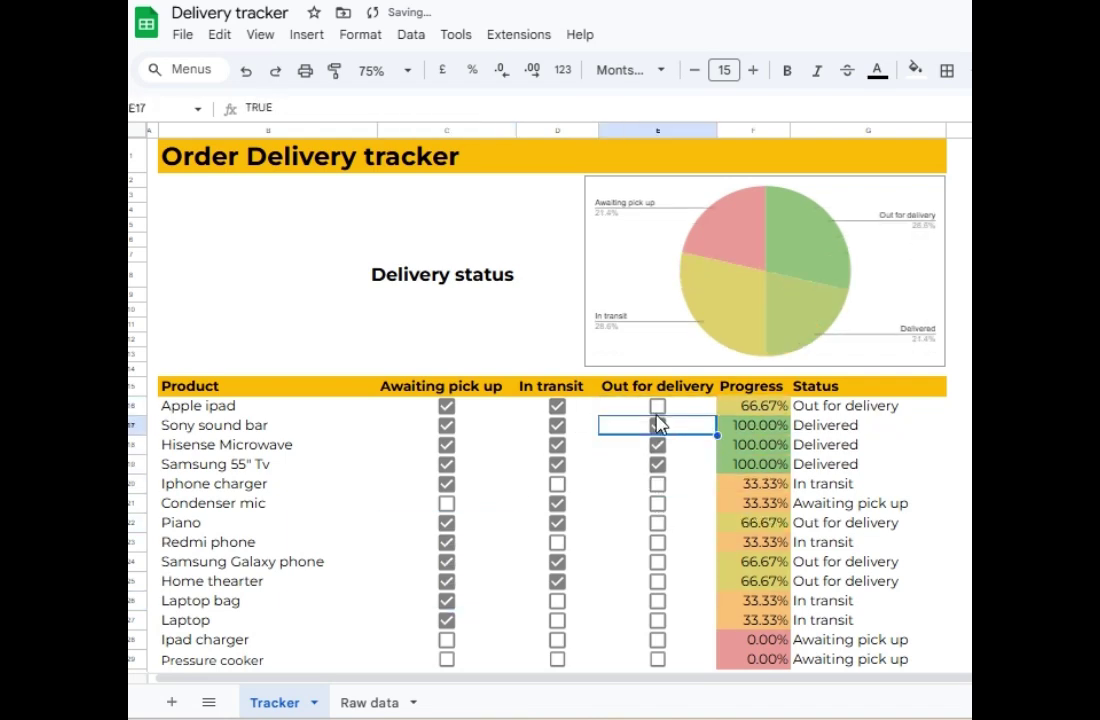
{"action": "left_click", "coordinate": [557, 425]}
{"action": "left_click", "coordinate": [557, 464]}
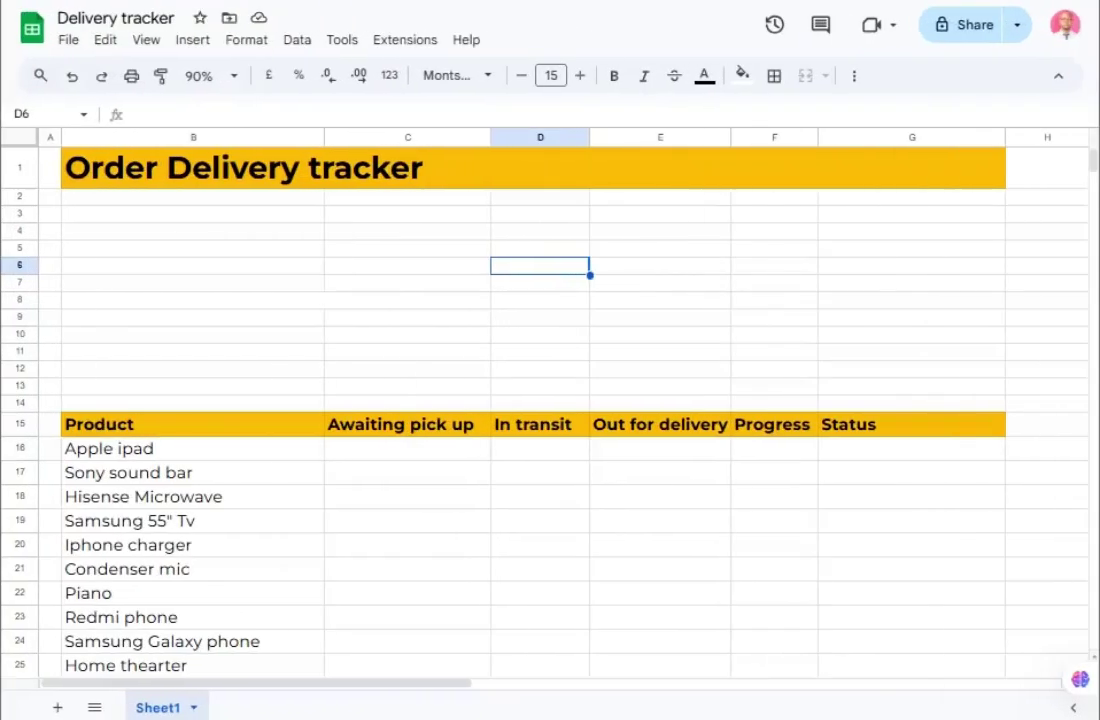
Step: Insert tick boxes into C16:E29, the three stage columns for every product
{"action": "left_click", "coordinate": [352, 461]}
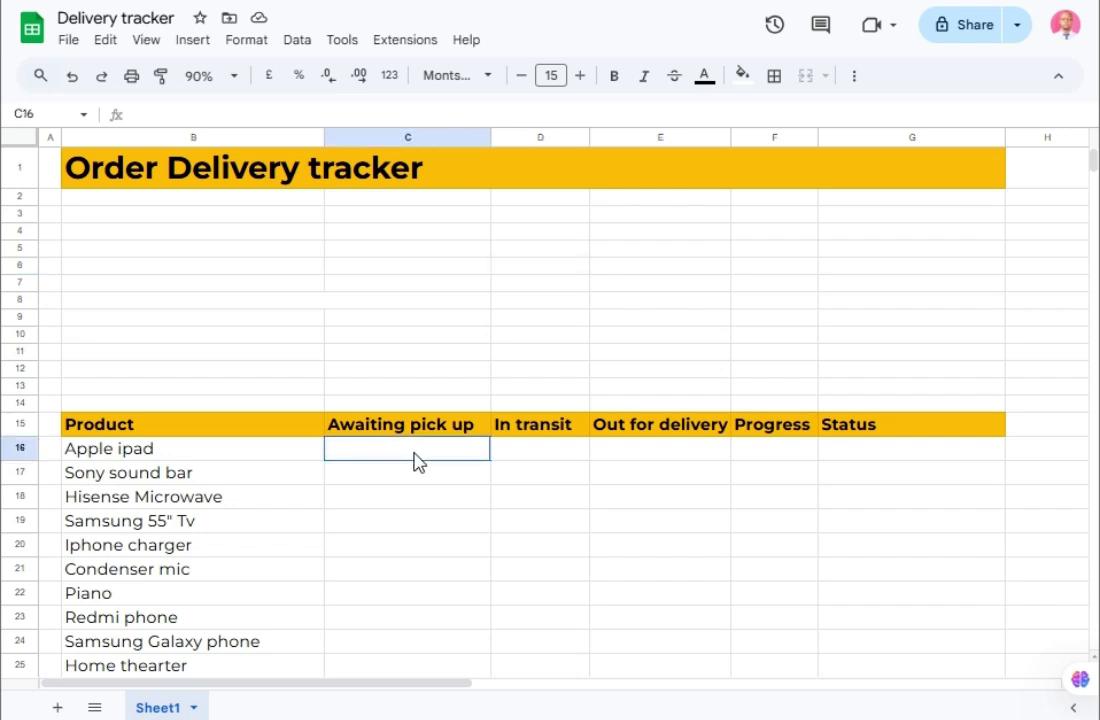
{"action": "mouse_move", "coordinate": [352, 461]}
{"action": "left_mouse_down"}
{"action": "mouse_move", "coordinate": [640, 461]}
{"action": "mouse_move", "coordinate": [648, 703]}
{"action": "mouse_move", "coordinate": [634, 598]}
{"action": "left_mouse_up"}
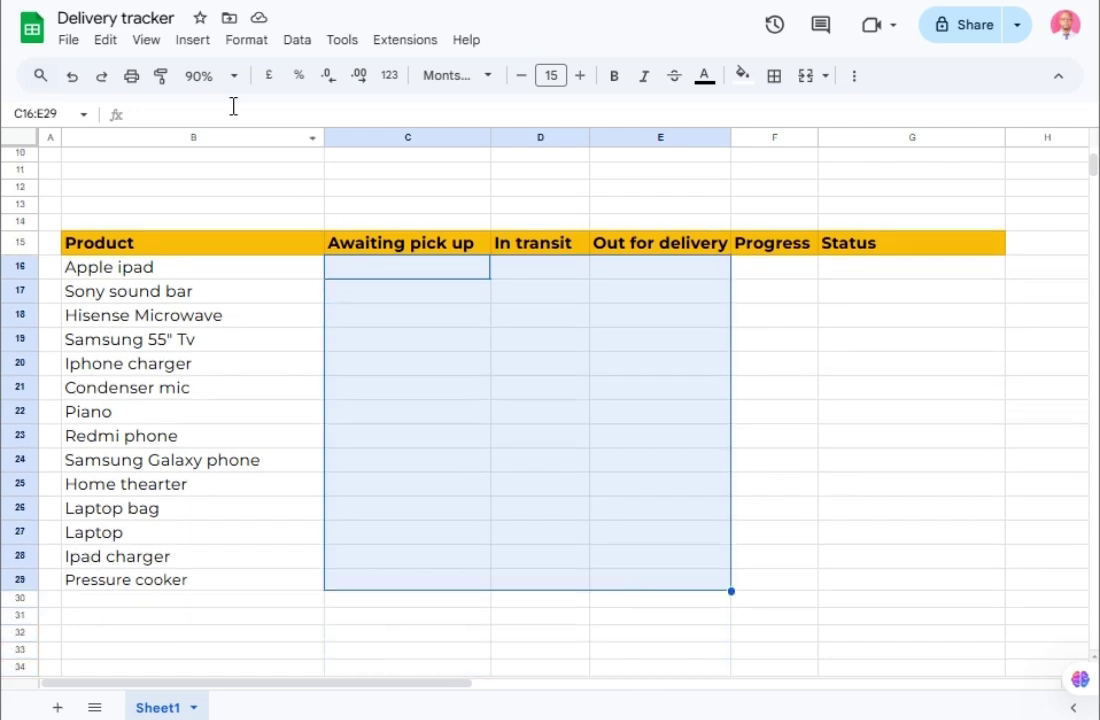
{"action": "left_click", "coordinate": [197, 44]}
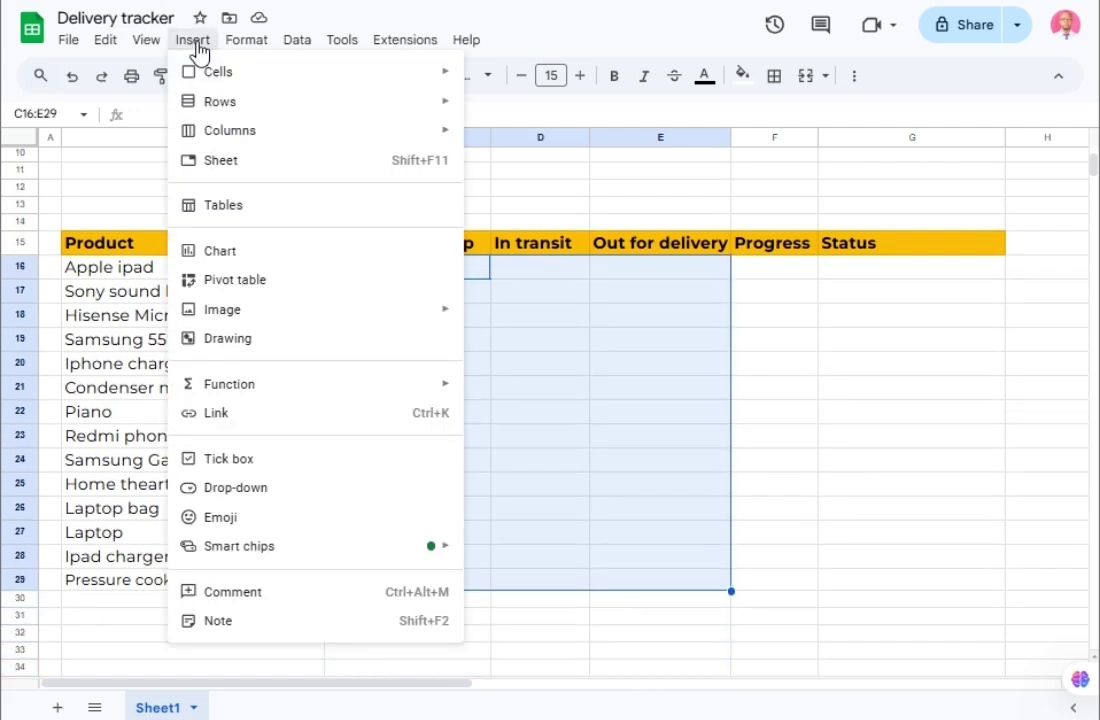
{"action": "left_click", "coordinate": [257, 460]}
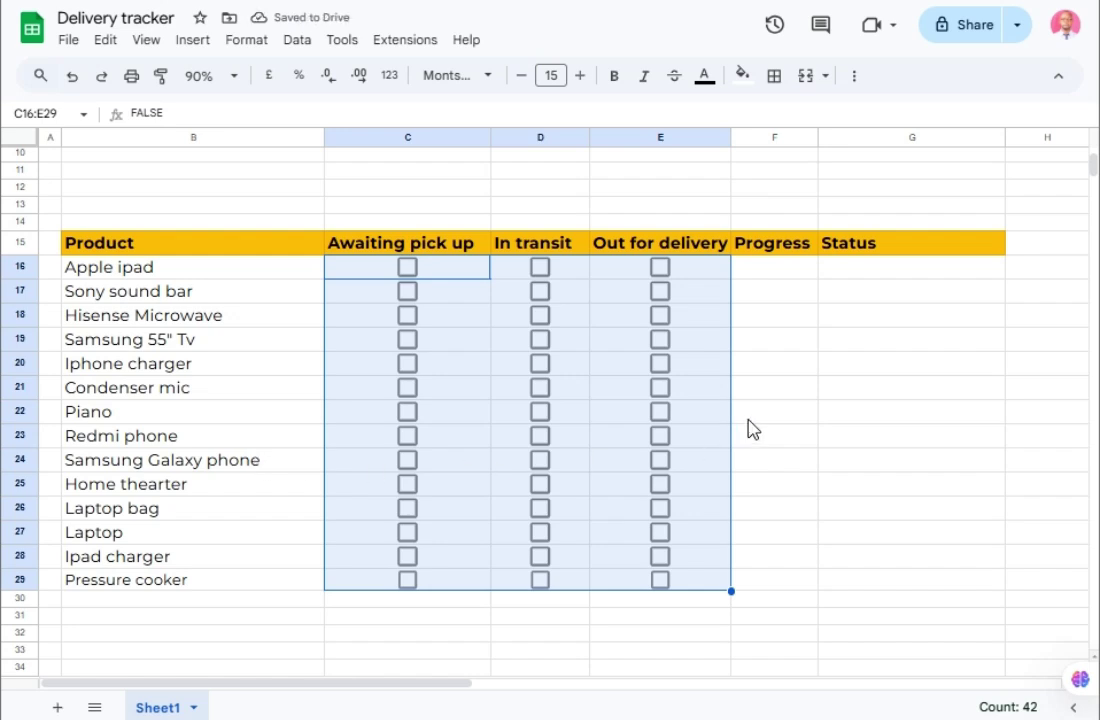
{"action": "left_click", "coordinate": [781, 277]}
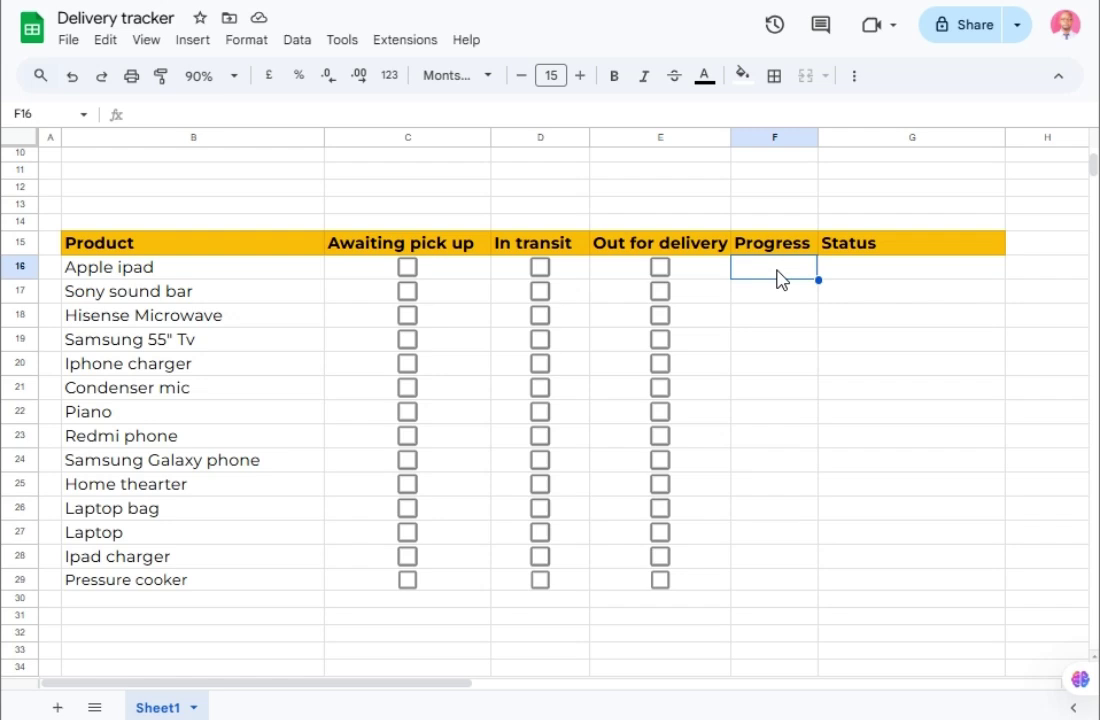
Step: Enter =COUNTIF(C16:E16,true)/COUNTA(C16:E16) in F16 for Apple ipad's progress
{"action": "type", "text": "=cou"}
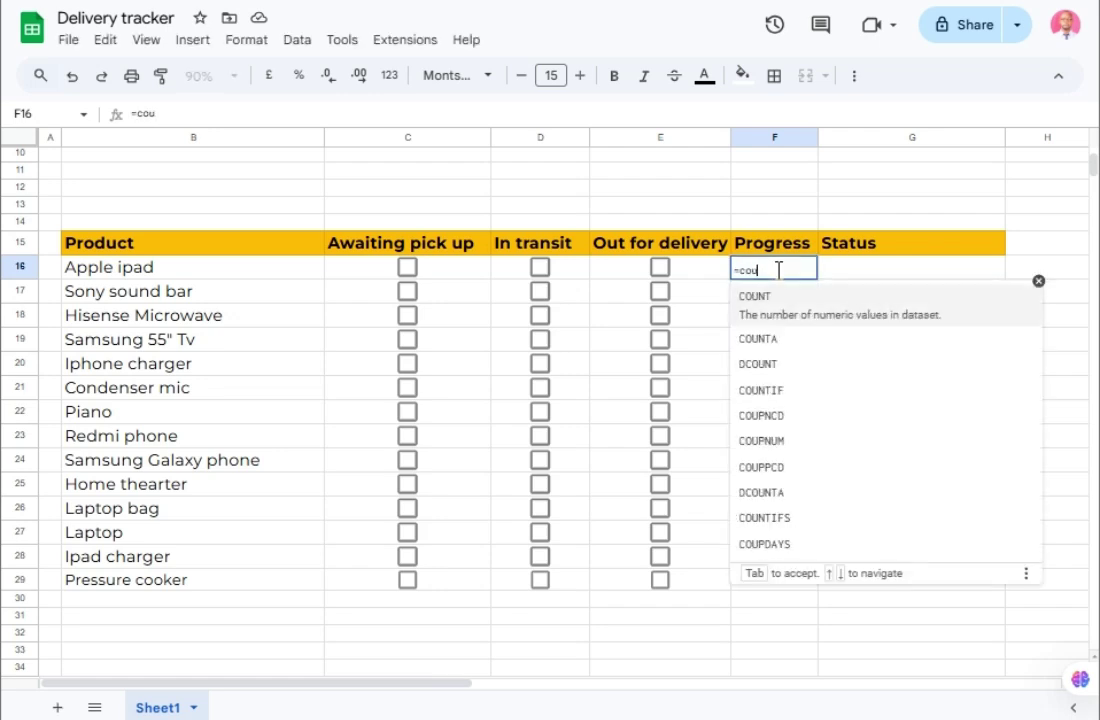
{"action": "type", "text": "ntif"}
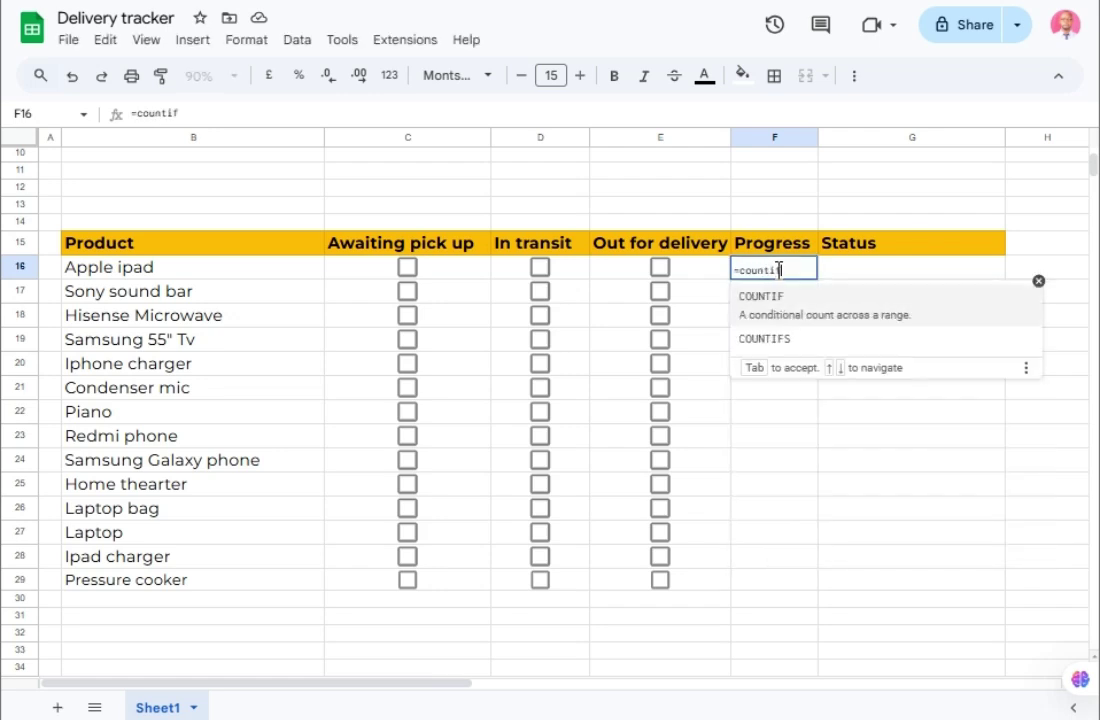
{"action": "key", "text": "Tab"}
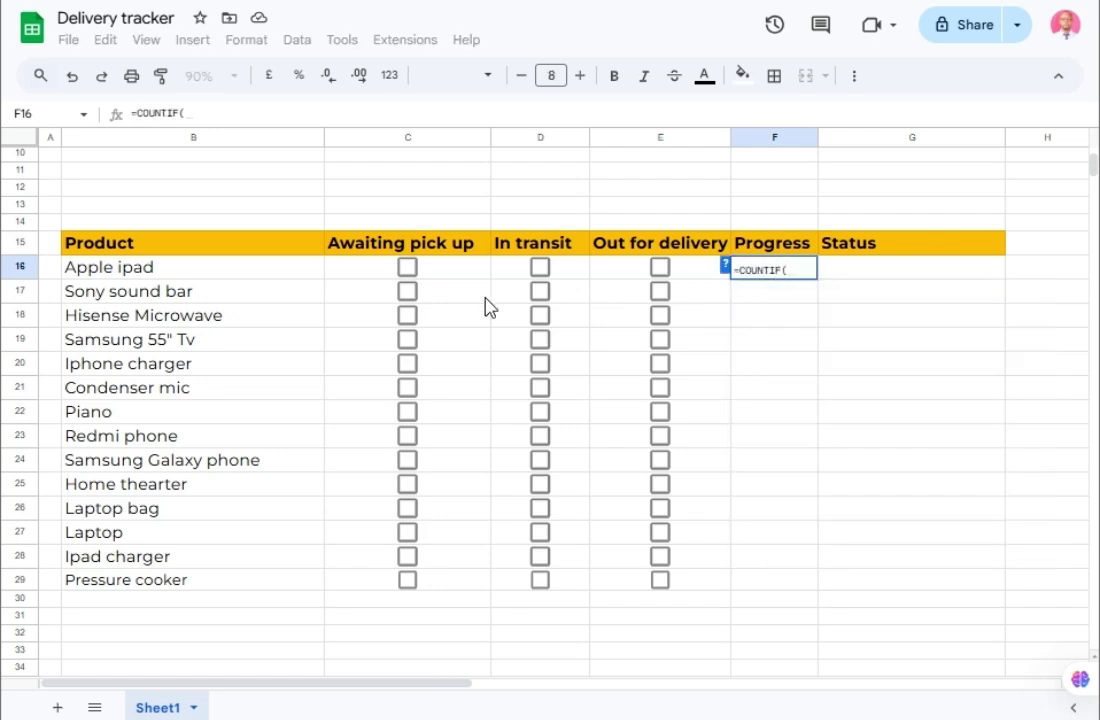
{"action": "left_click_drag", "start_coordinate": [350, 272], "coordinate": [675, 271]}
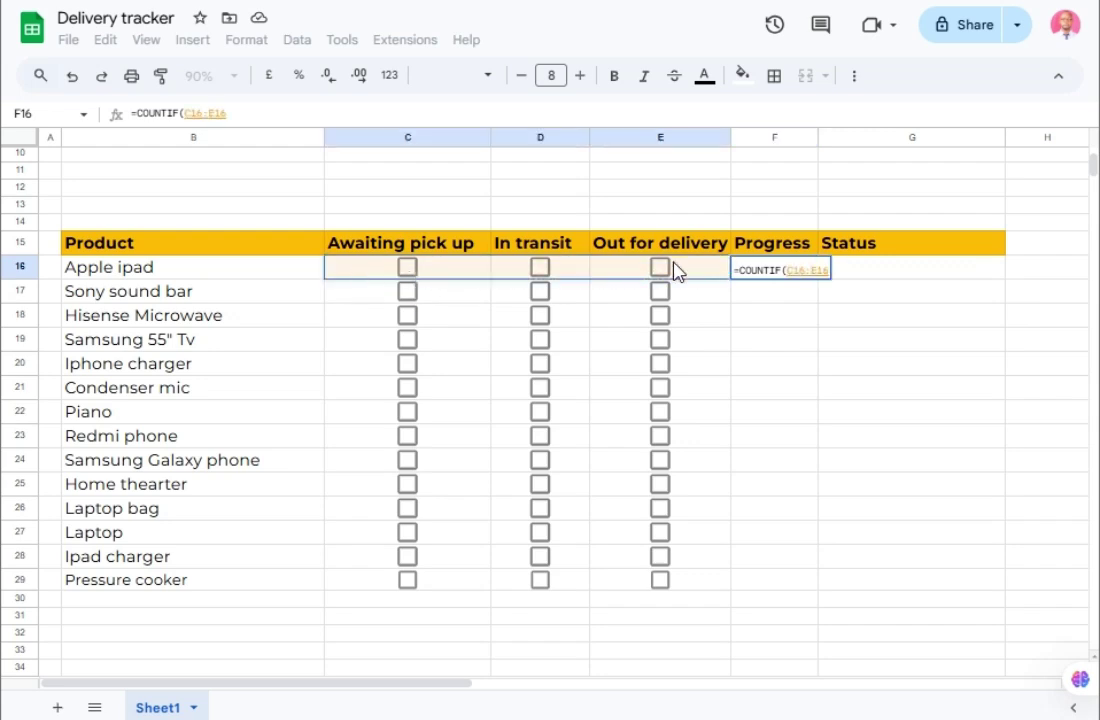
{"action": "type", "text": ",tr"}
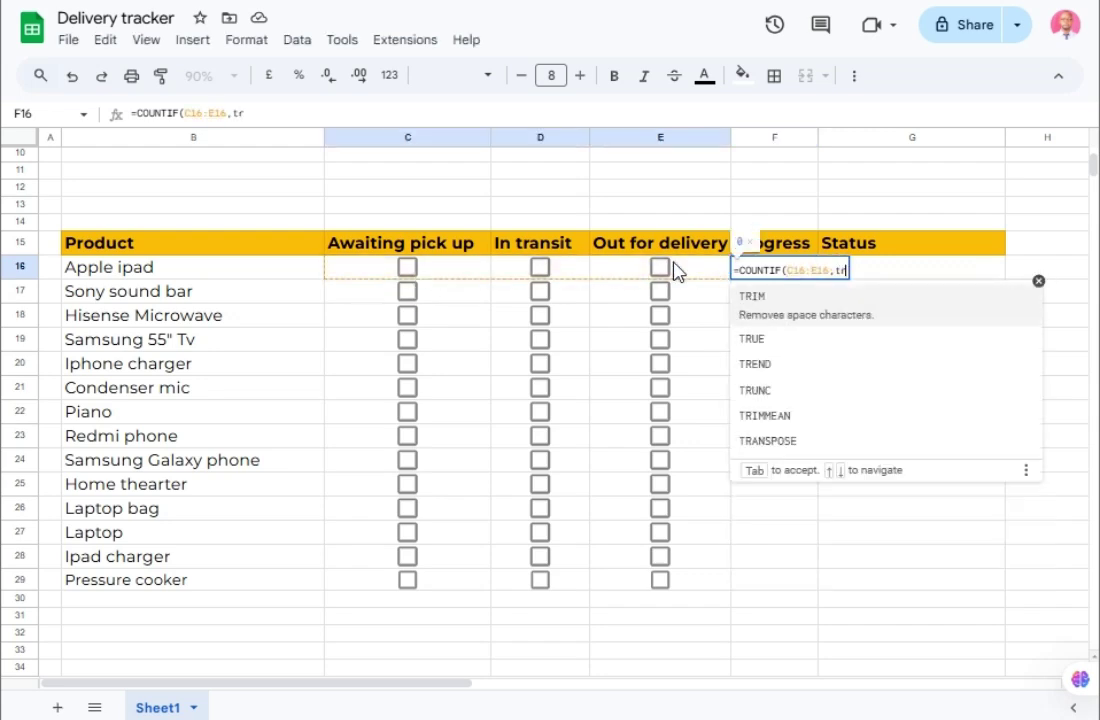
{"action": "type", "text": "ue)"}
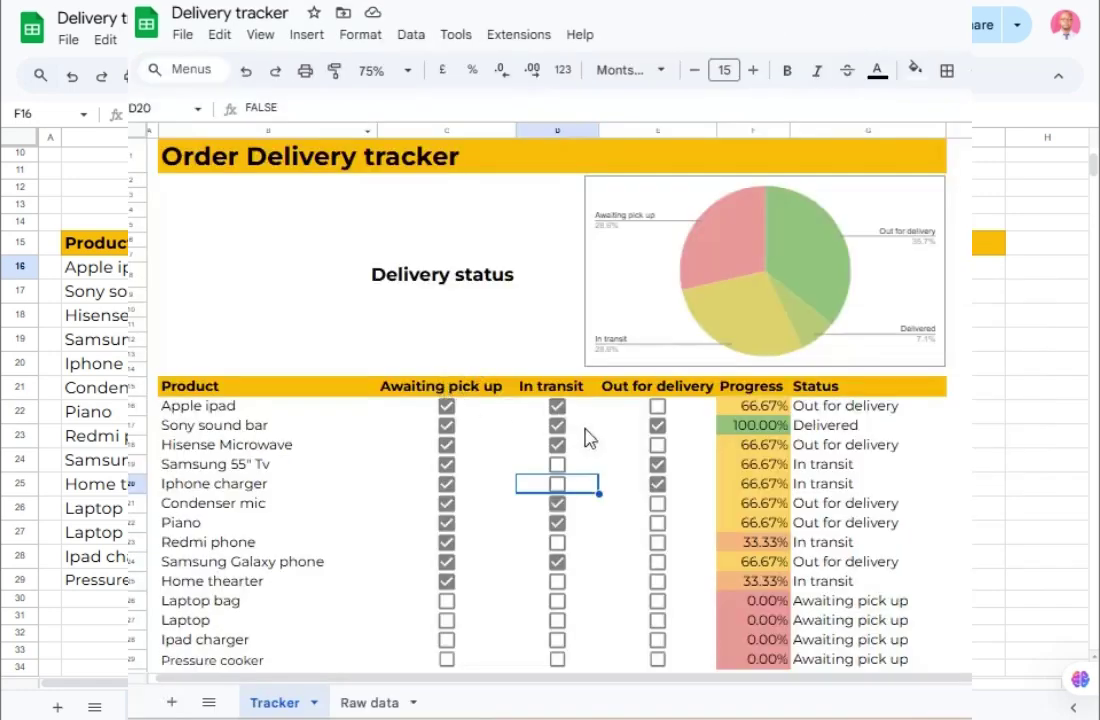
{"action": "type", "text": "/"}
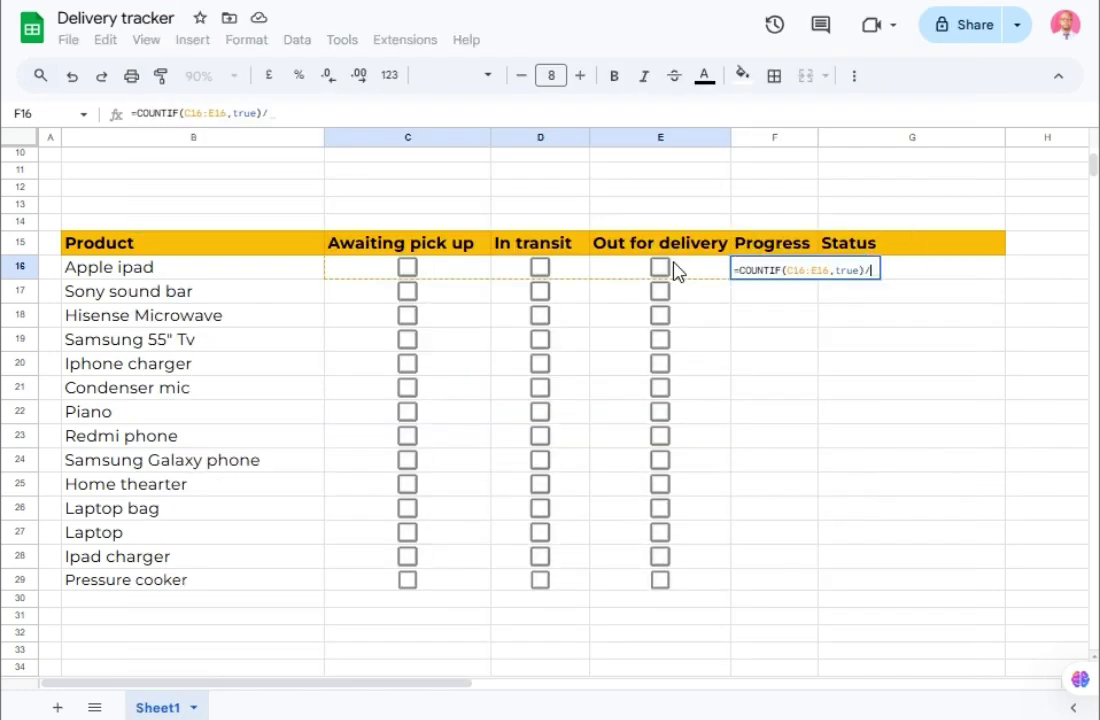
{"action": "type", "text": "coun"}
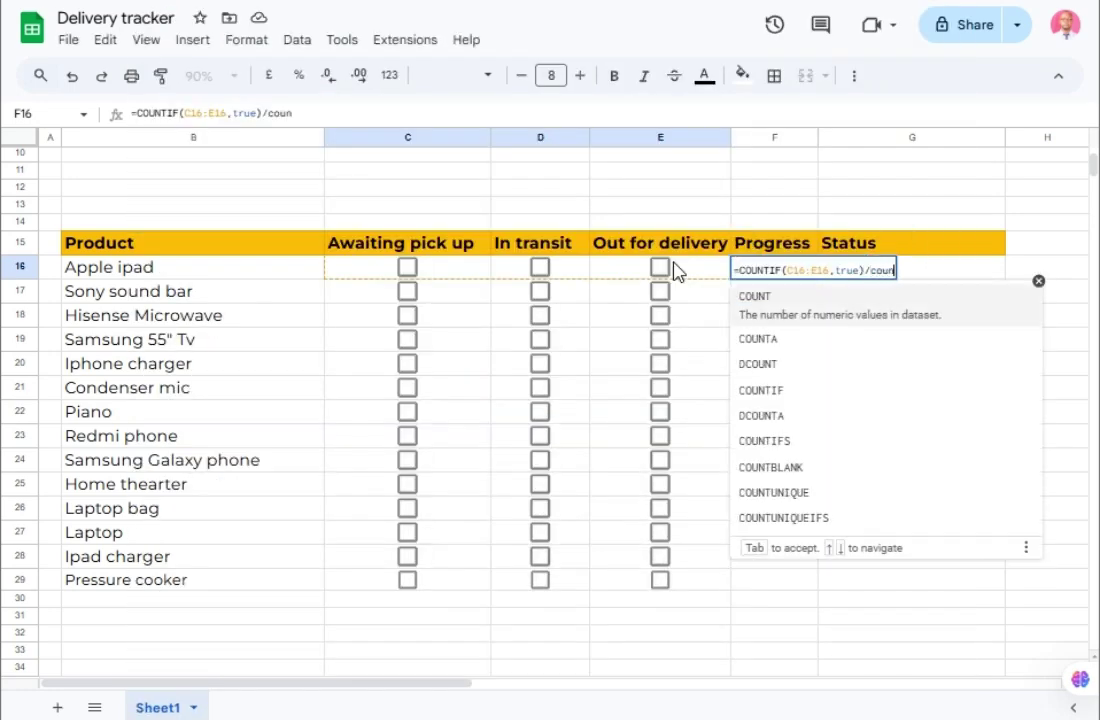
{"action": "type", "text": "t"}
{"action": "type", "text": "a"}
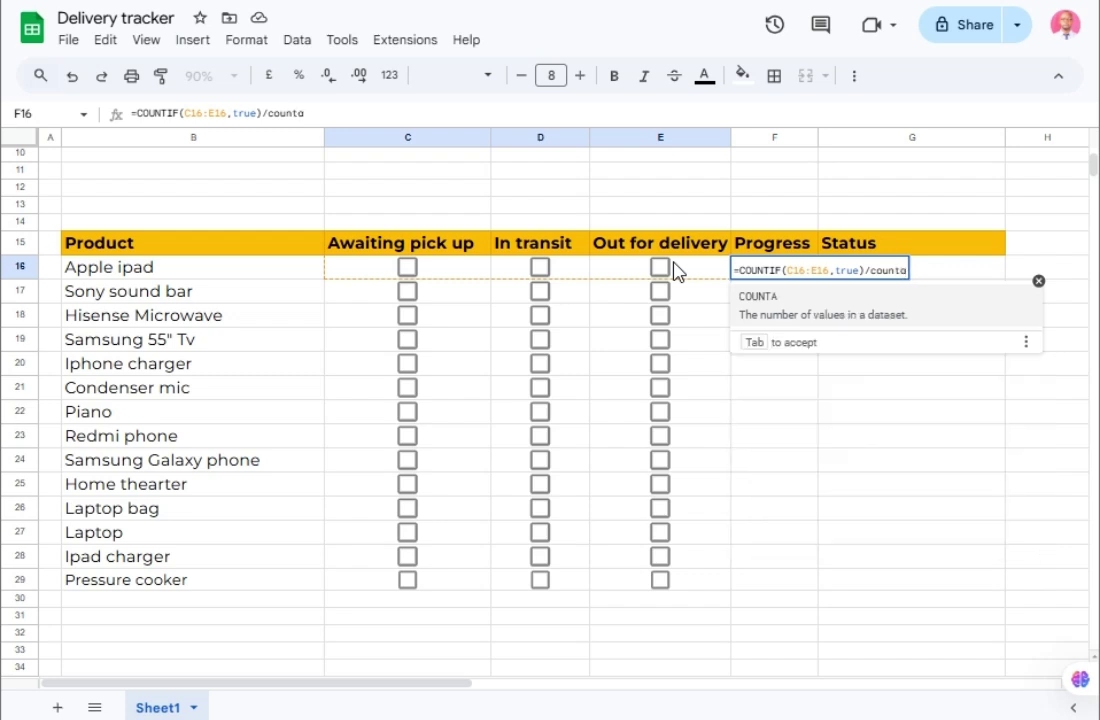
{"action": "key", "text": "Tab"}
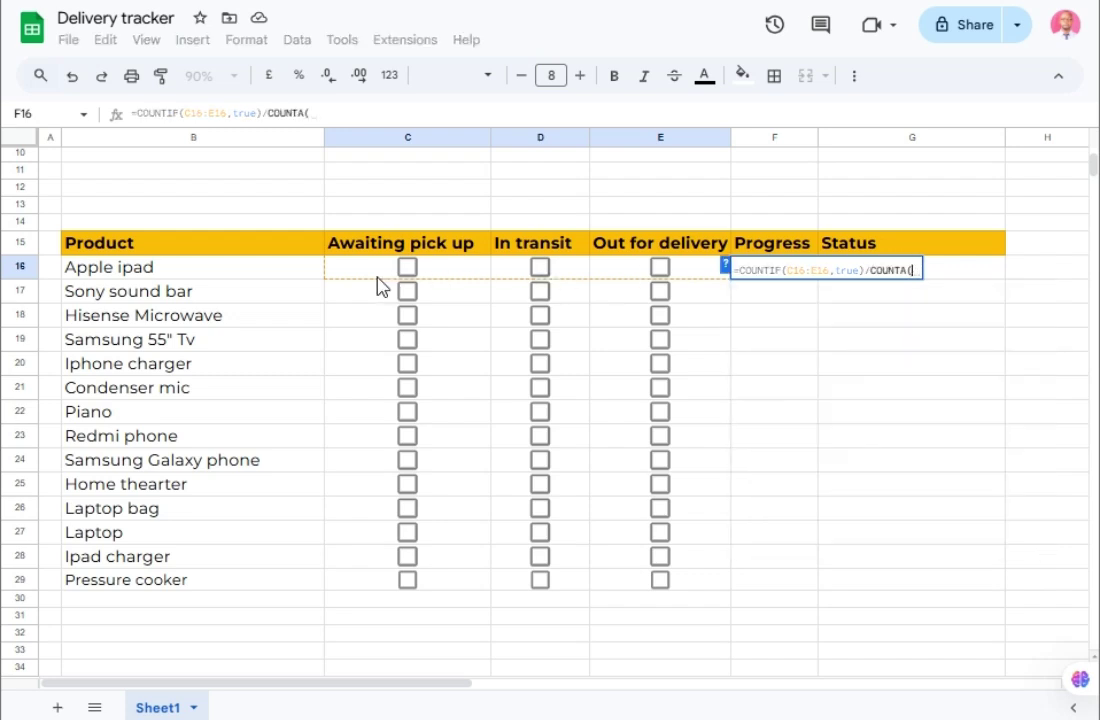
{"action": "left_click_drag", "start_coordinate": [365, 277], "coordinate": [703, 273]}
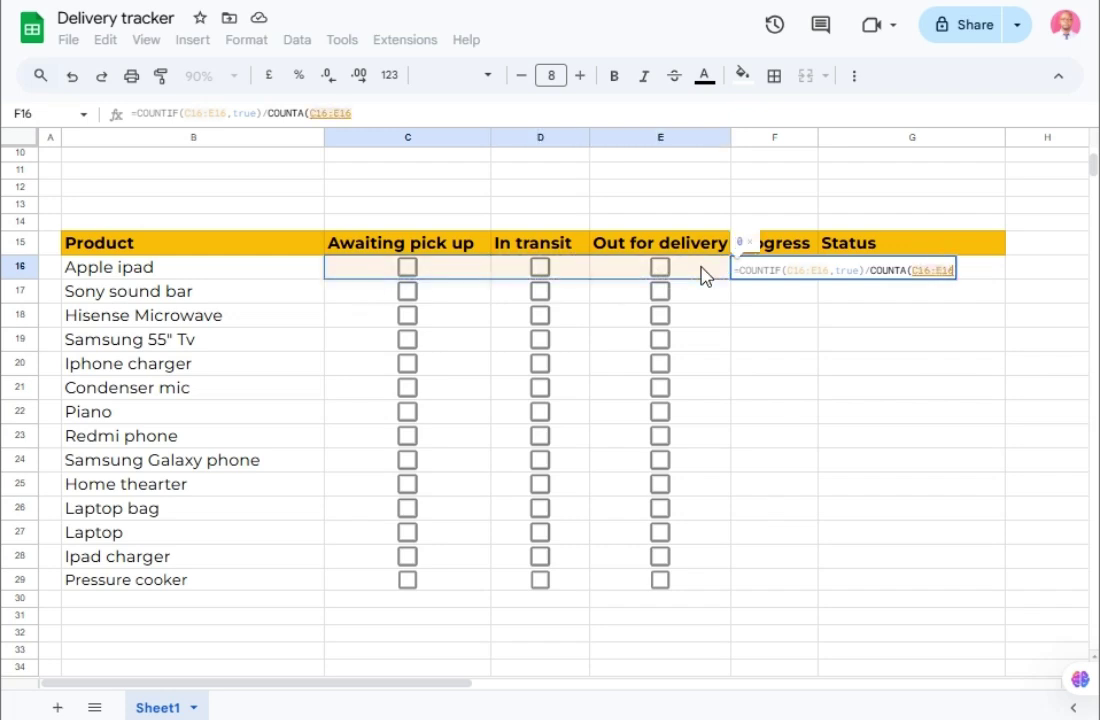
{"action": "type", "text": ")"}
{"action": "key", "text": "Return"}
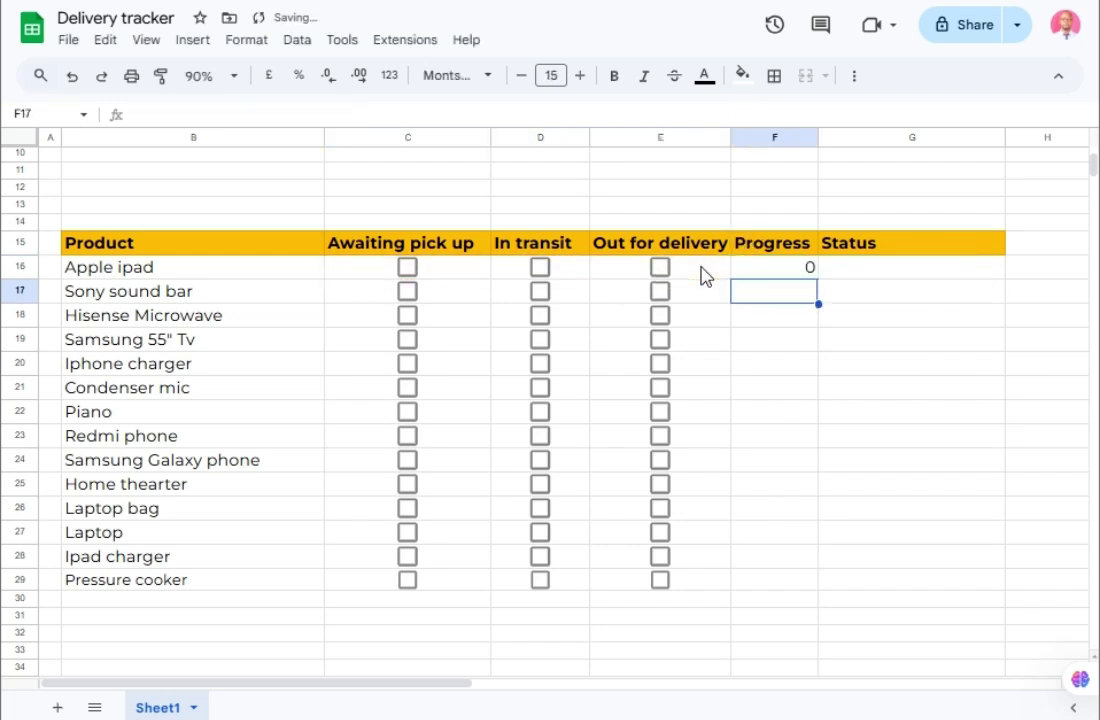
Step: Format F16 as a percentage and fill its progress formula down to F29
{"action": "left_click", "coordinate": [788, 272]}
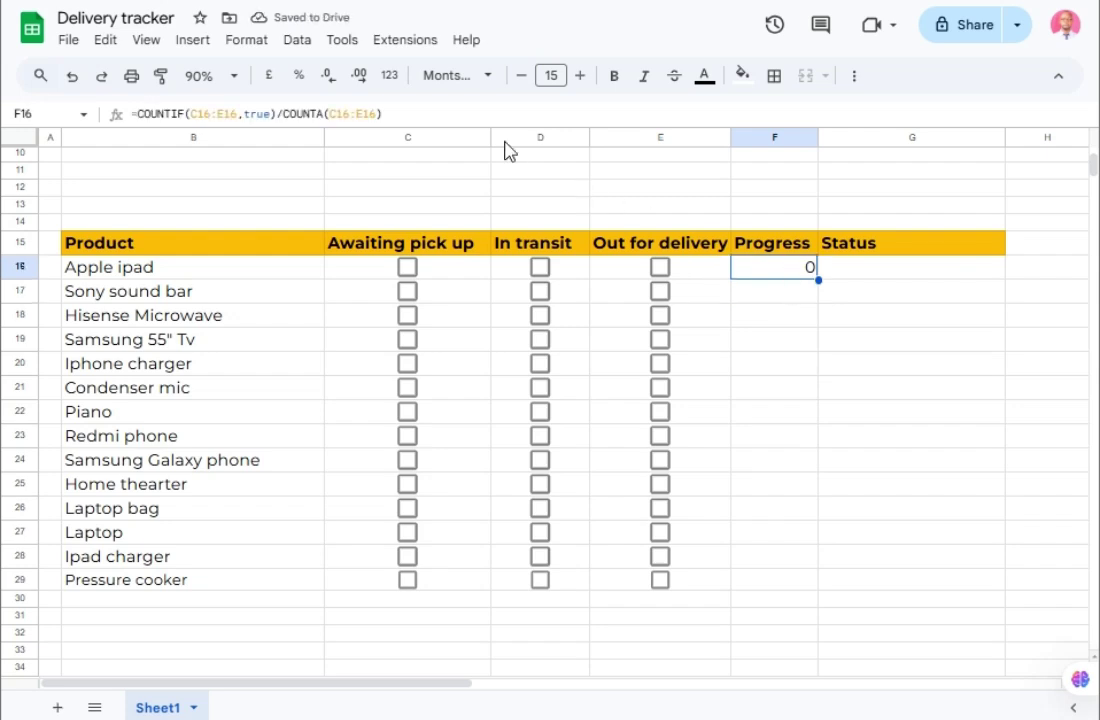
{"action": "left_click", "coordinate": [299, 78]}
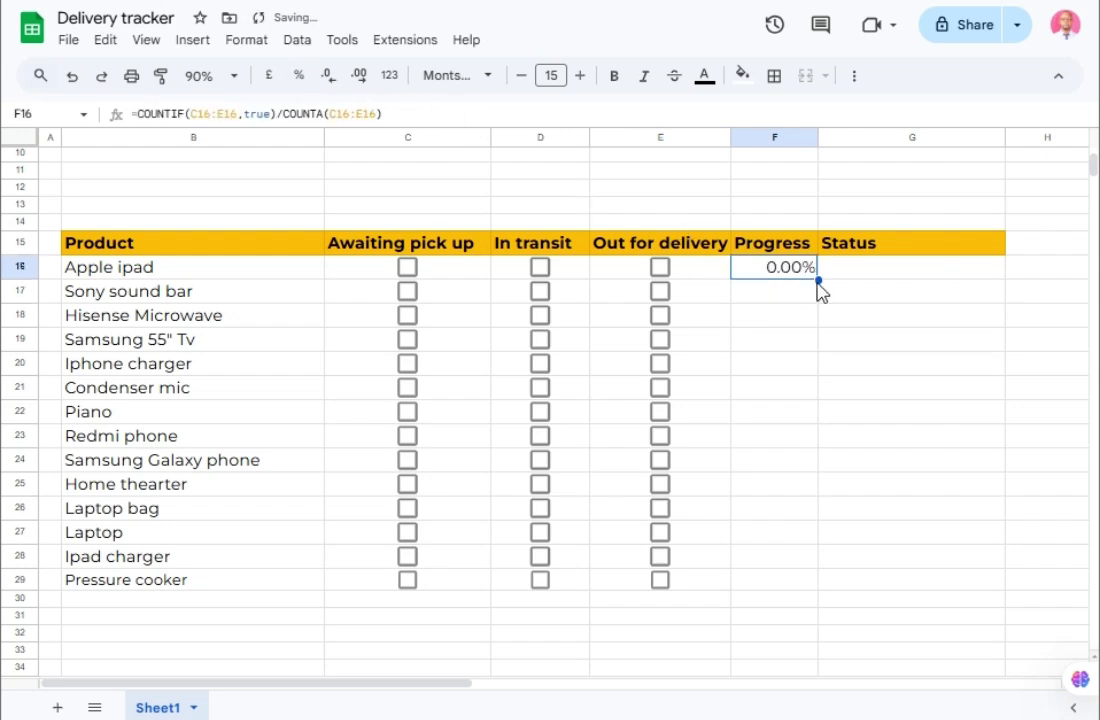
{"action": "double_click", "coordinate": [818, 280]}
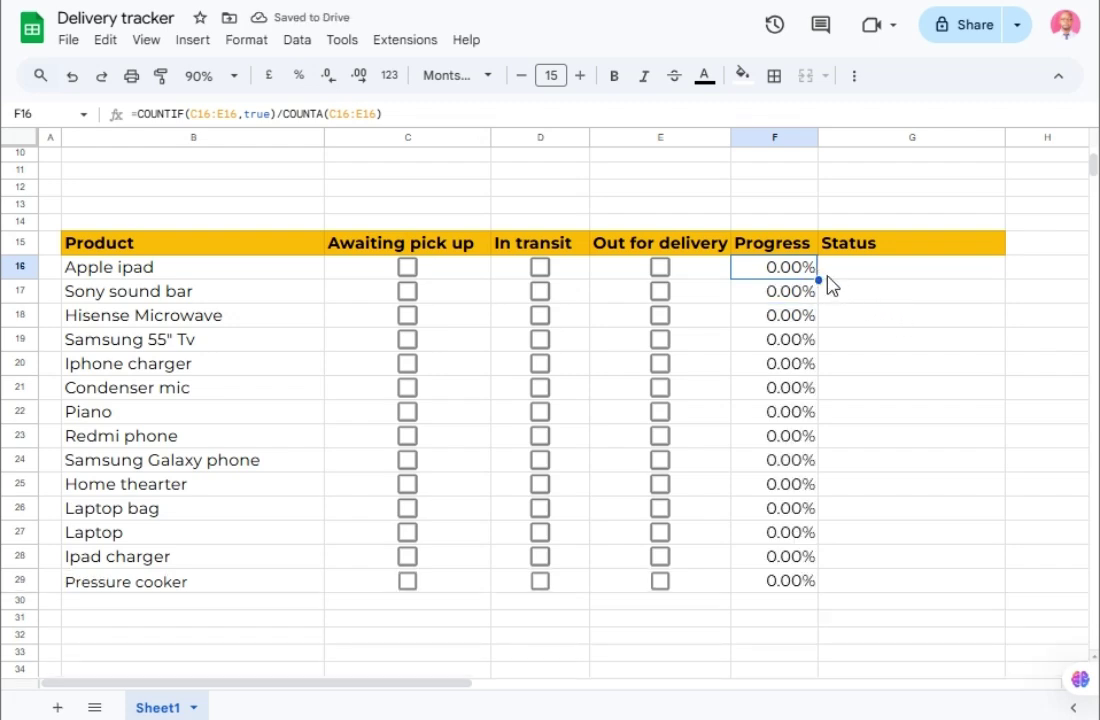
{"action": "left_click", "coordinate": [850, 310]}
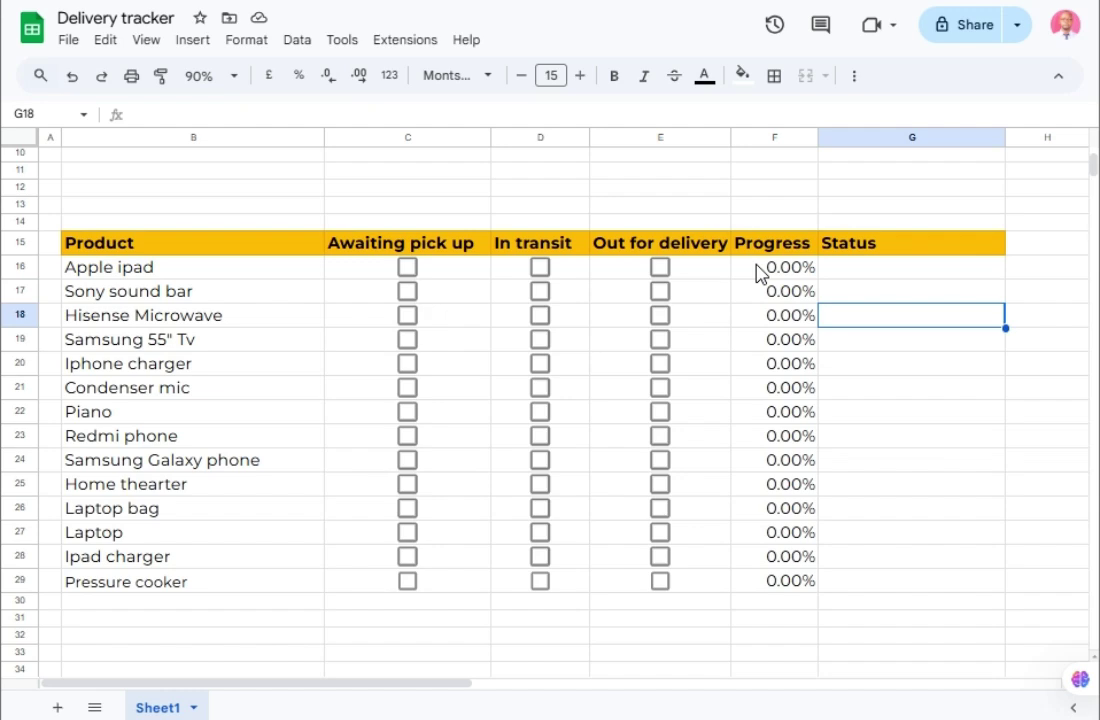
Step: Add a conditional formatting colour scale to F16:F29 using the green-yellow-red preset
{"action": "left_click_drag", "start_coordinate": [757, 270], "coordinate": [776, 585]}
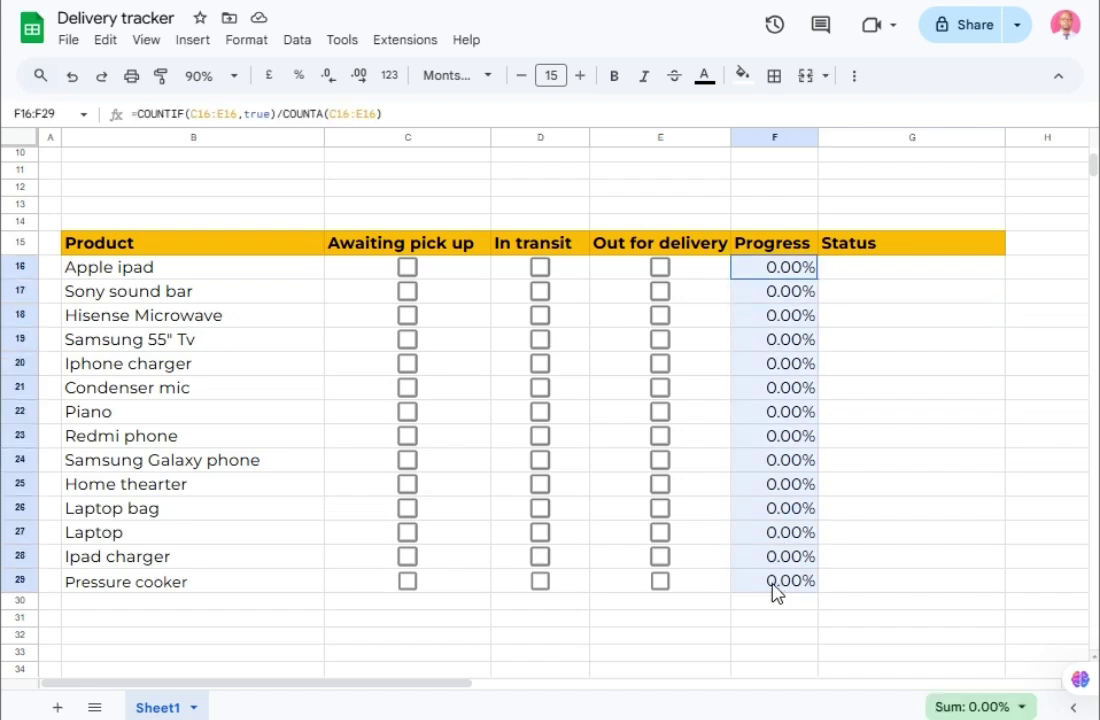
{"action": "left_click", "coordinate": [262, 45]}
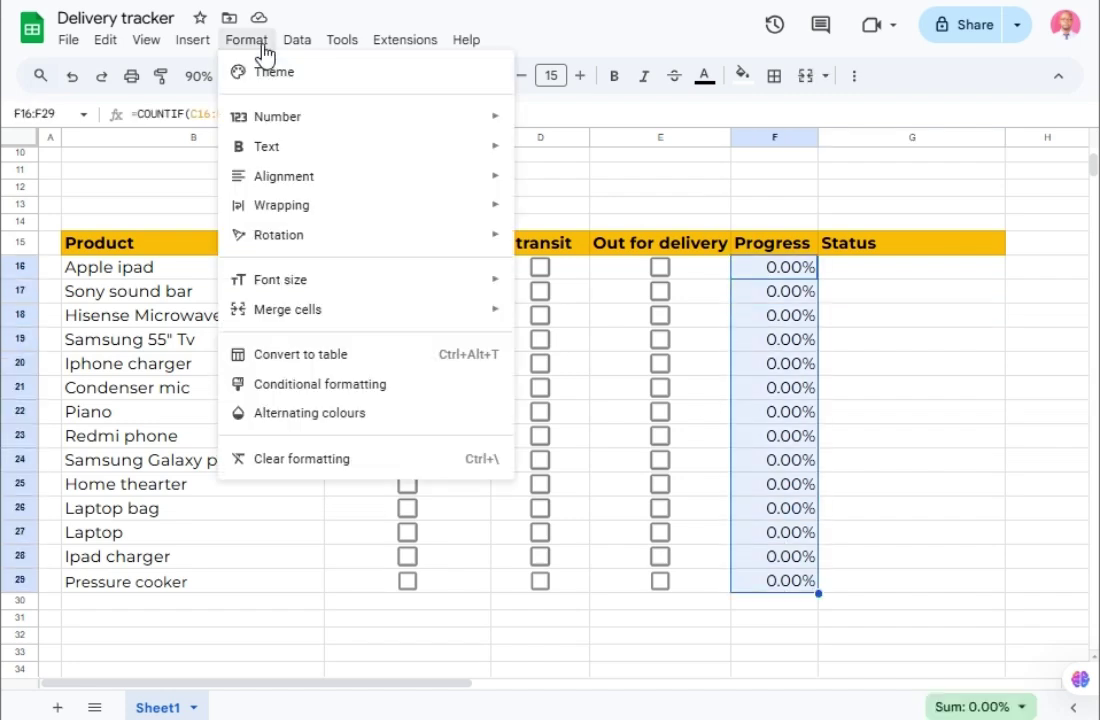
{"action": "left_click", "coordinate": [310, 393]}
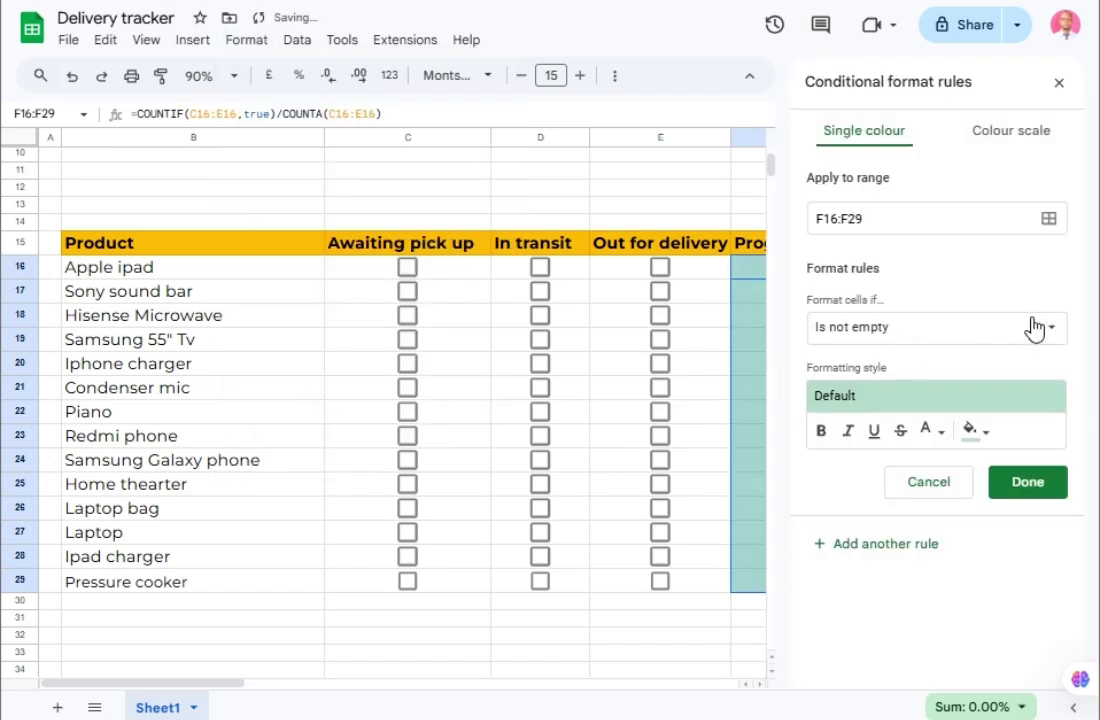
{"action": "left_click", "coordinate": [1030, 134]}
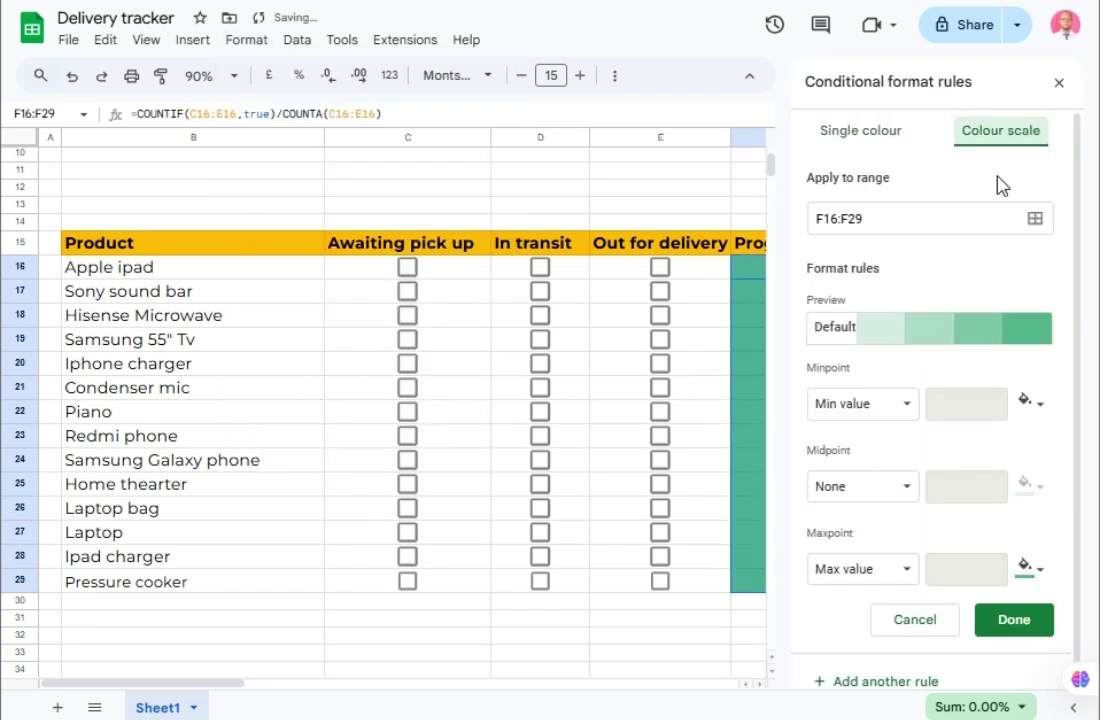
{"action": "left_click", "coordinate": [838, 343]}
{"action": "left_click", "coordinate": [927, 474]}
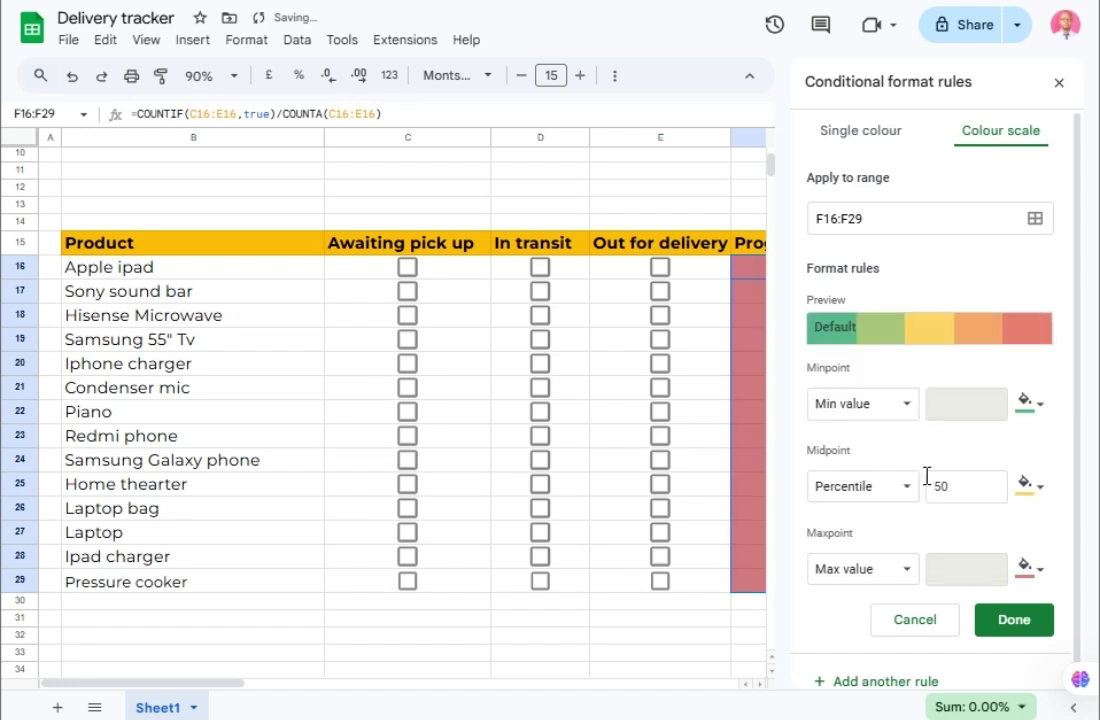
Step: Set the scale's minimum colour to light red and maximum to green, then save the rule
{"action": "left_click", "coordinate": [1040, 408]}
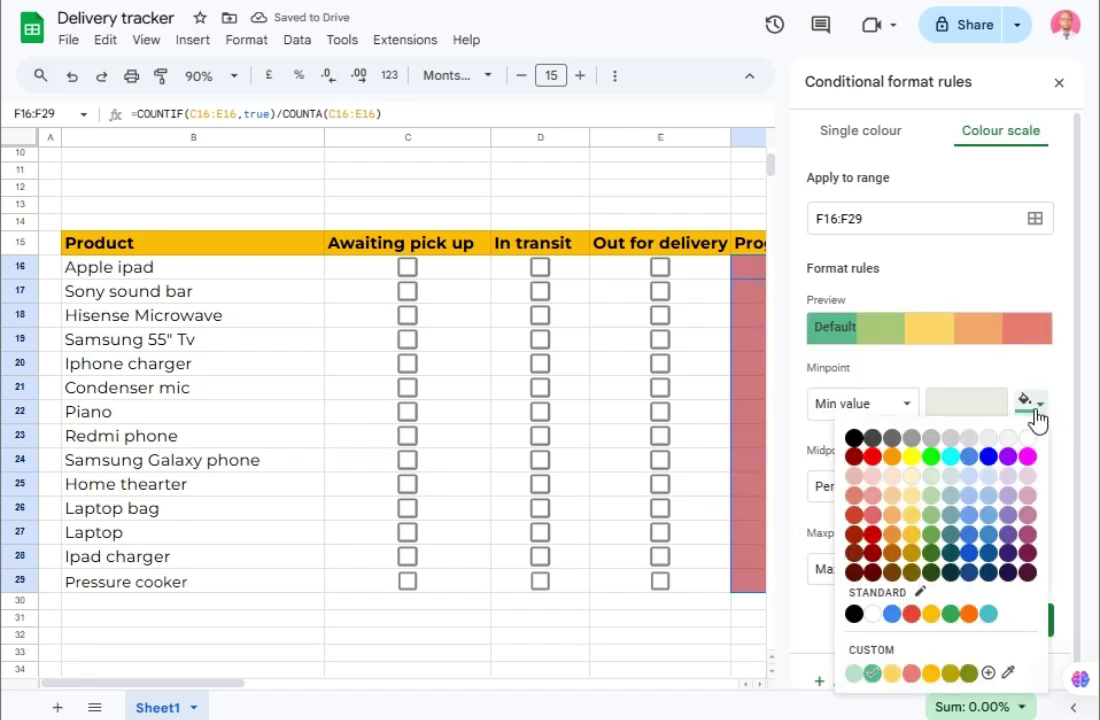
{"action": "left_click", "coordinate": [878, 500]}
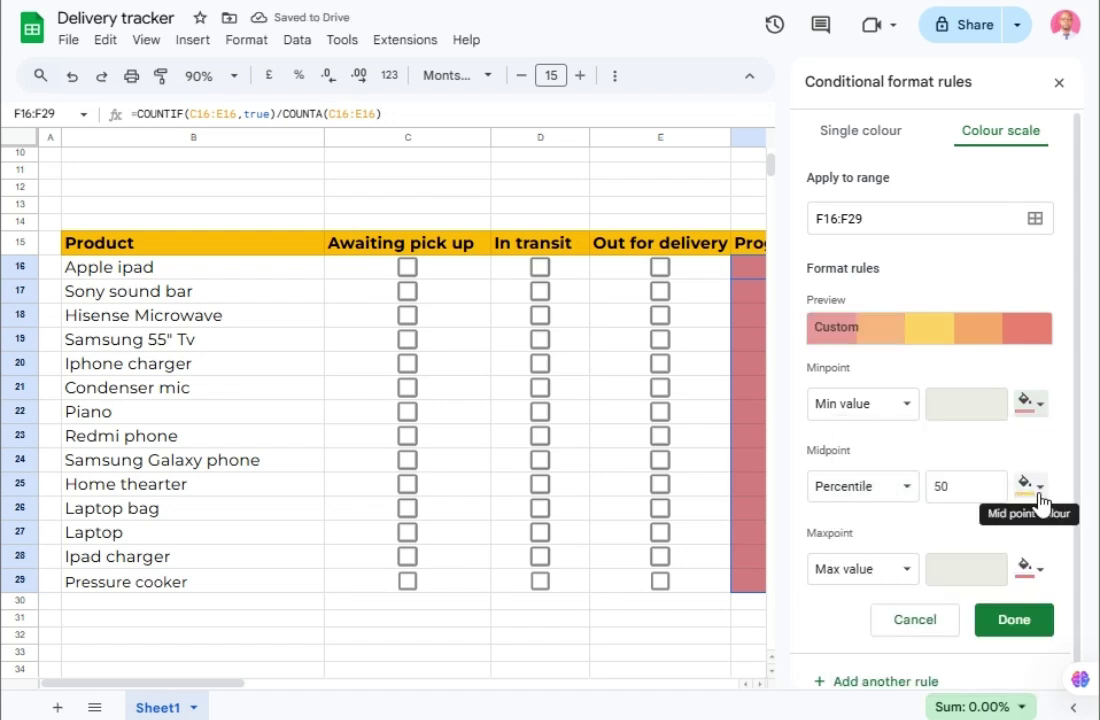
{"action": "left_click", "coordinate": [1040, 572]}
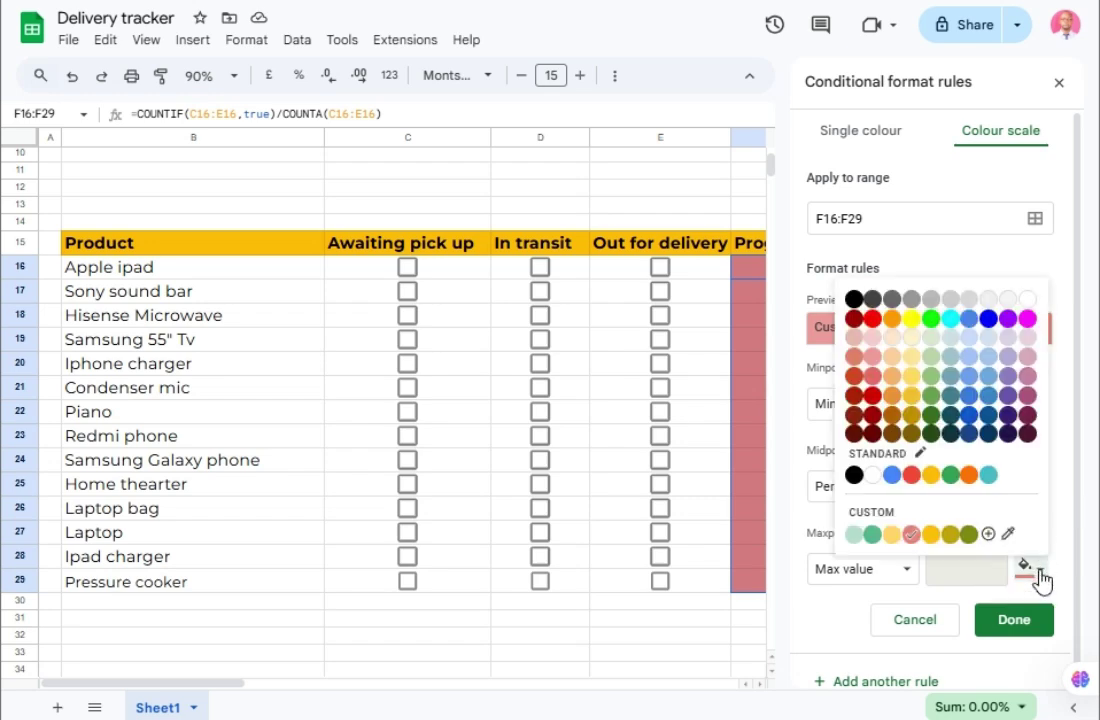
{"action": "left_click", "coordinate": [932, 378]}
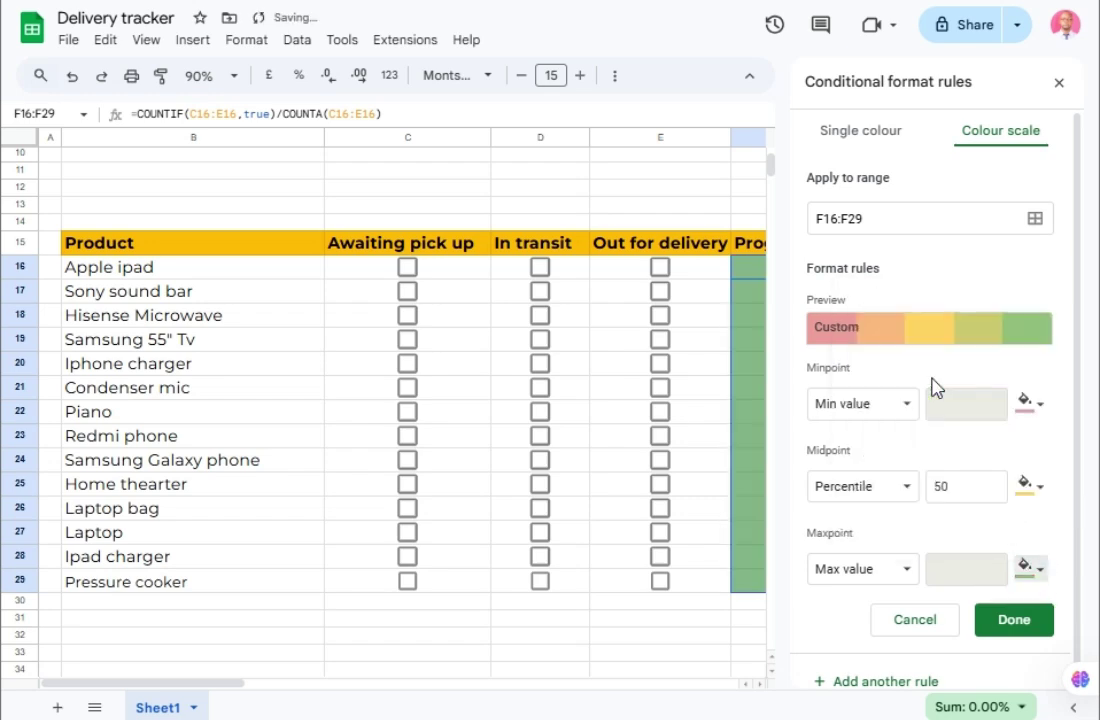
{"action": "left_click", "coordinate": [1016, 622]}
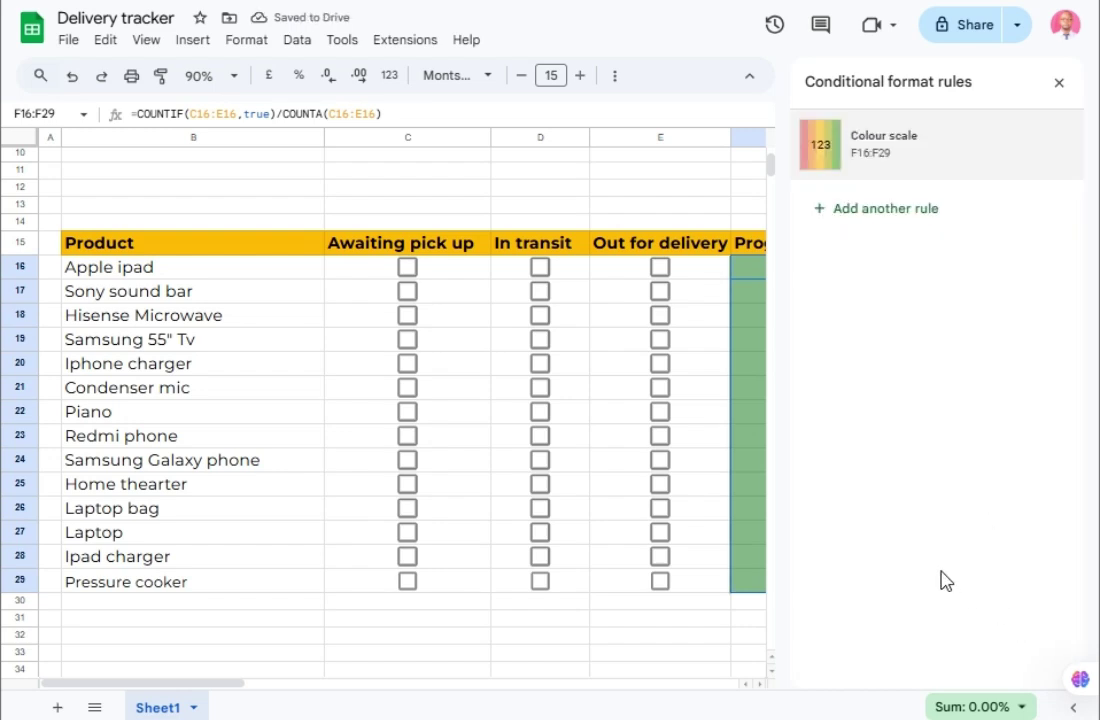
{"action": "left_click", "coordinate": [1058, 84]}
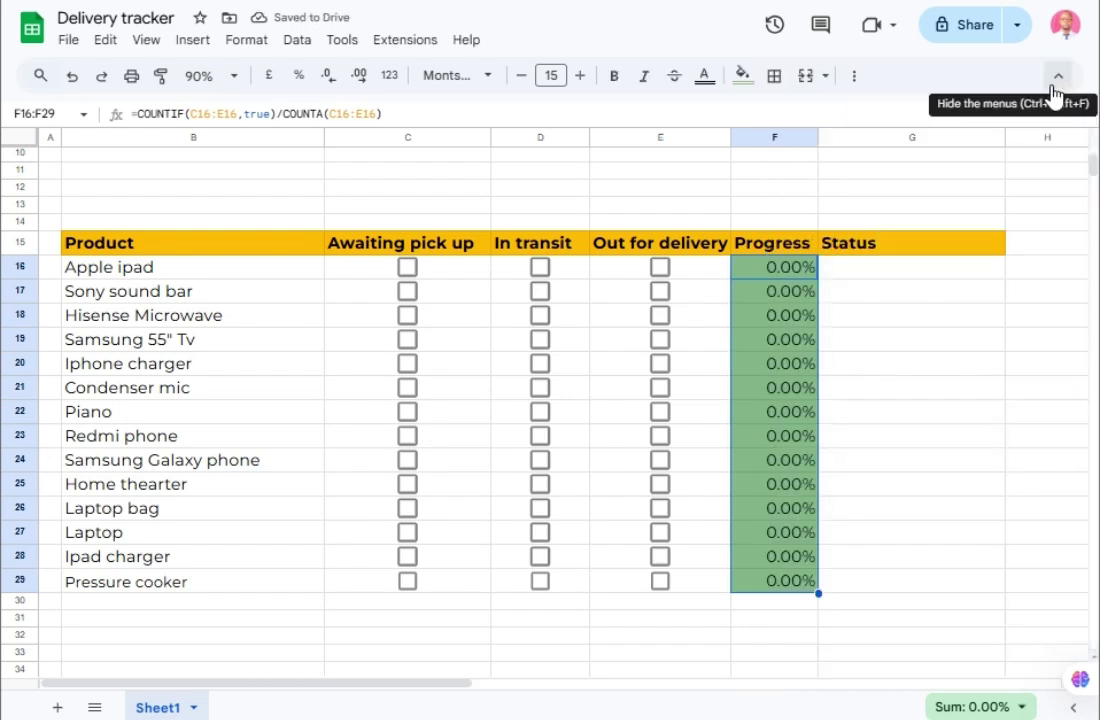
Step: Tick Awaiting pick up and In transit for Apple ipad, bringing its progress to 66.67%
{"action": "left_click", "coordinate": [407, 268]}
{"action": "left_click", "coordinate": [540, 268]}
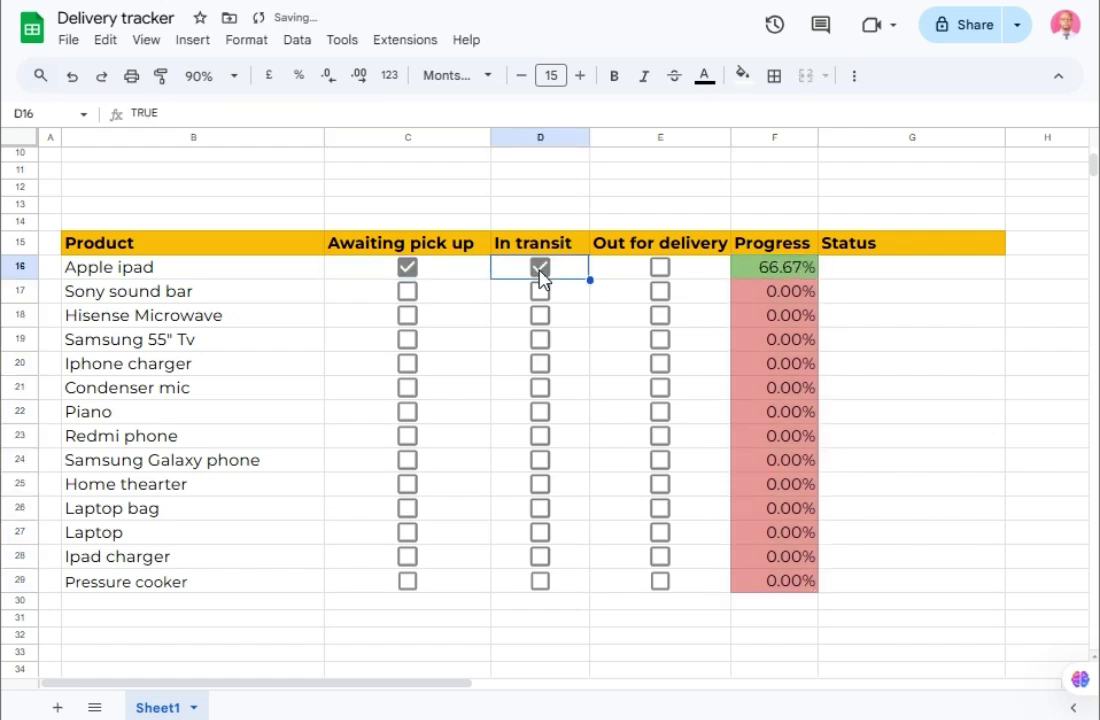
{"action": "left_click", "coordinate": [870, 275]}
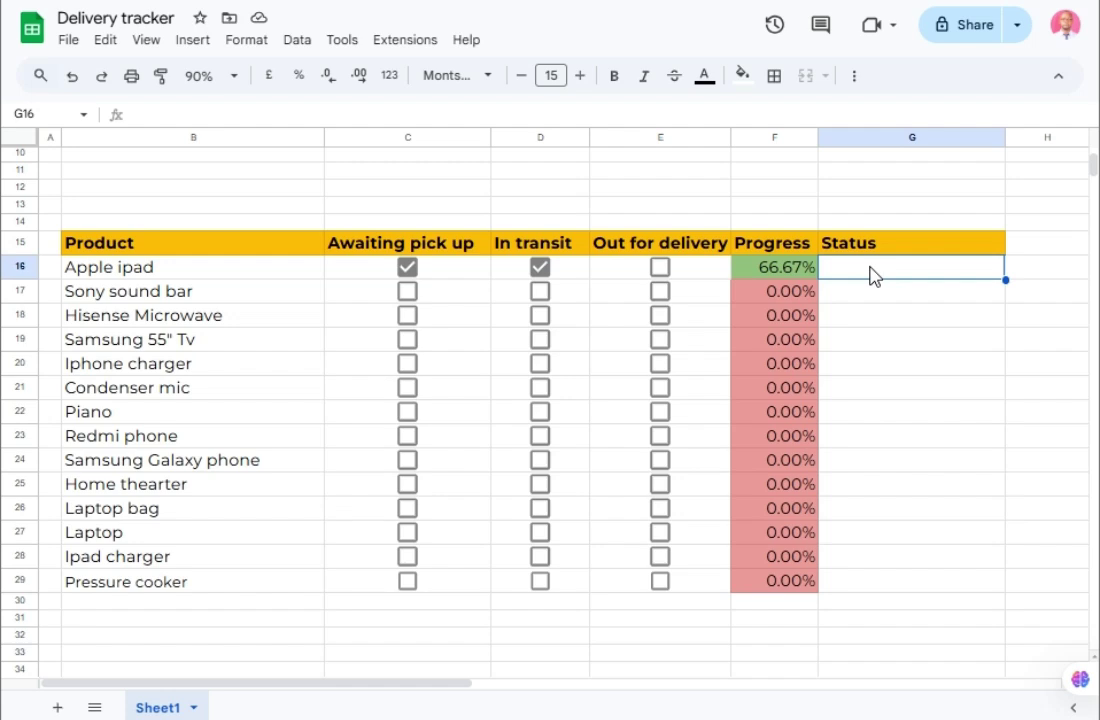
Step: Start an XLOOKUP in G16 searching for false across Apple ipad's tick boxes C16:E16
{"action": "type", "text": "=xlo"}
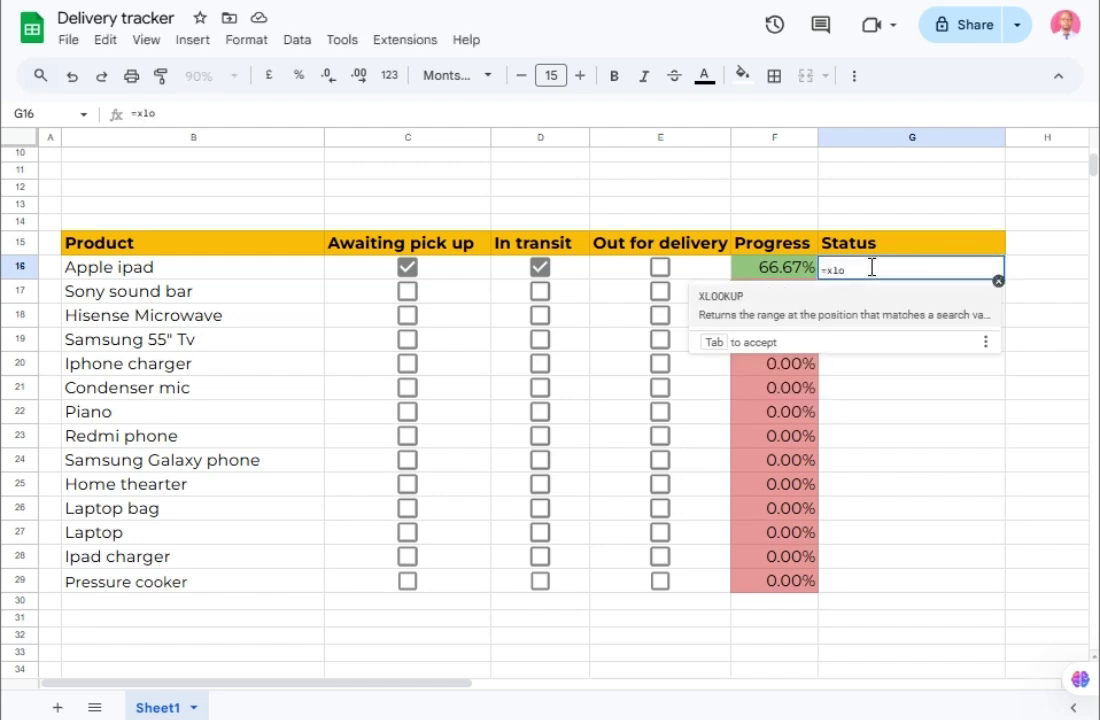
{"action": "key", "text": "Tab"}
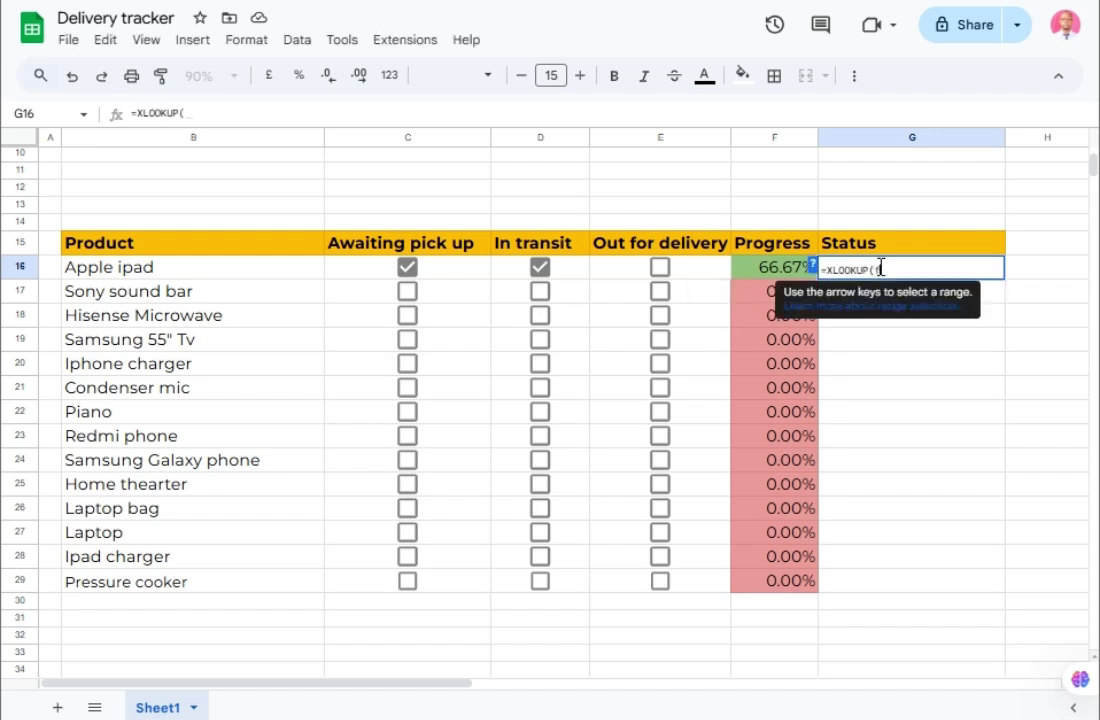
{"action": "type", "text": "false"}
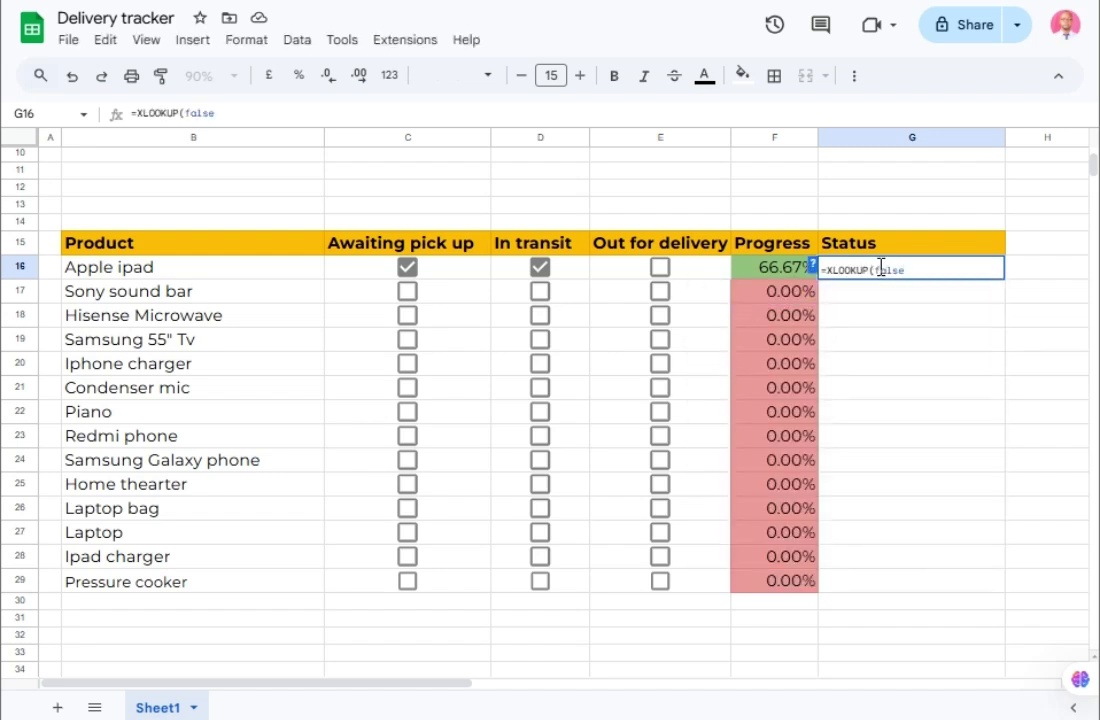
{"action": "type", "text": ","}
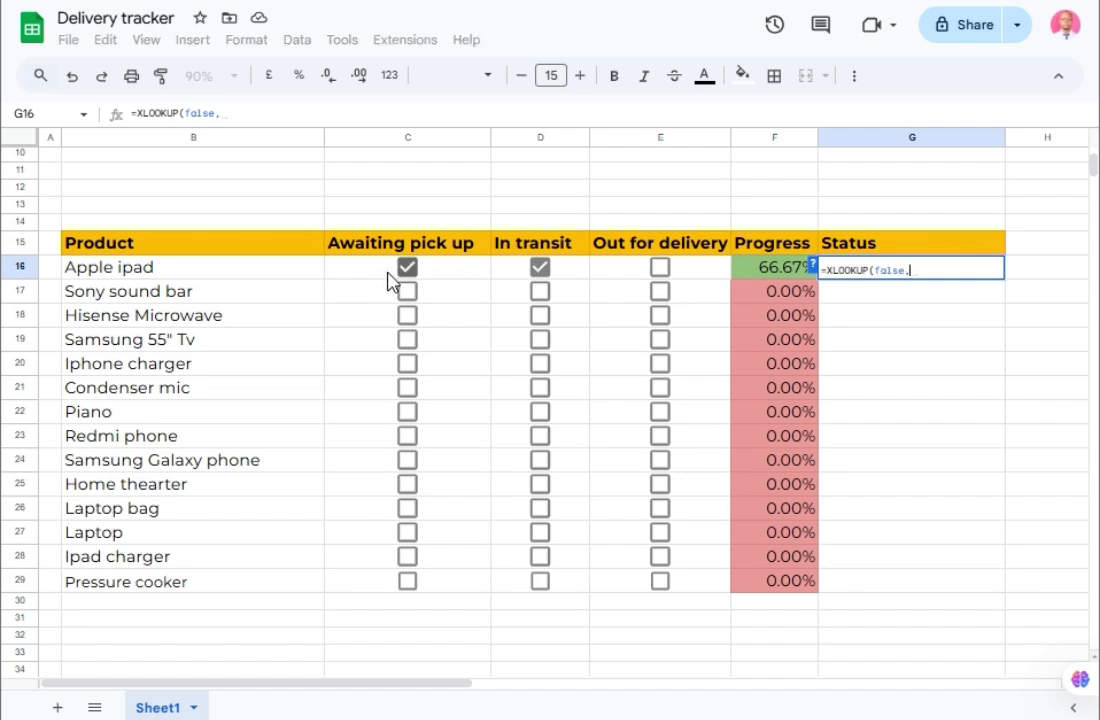
{"action": "left_click", "coordinate": [352, 280]}
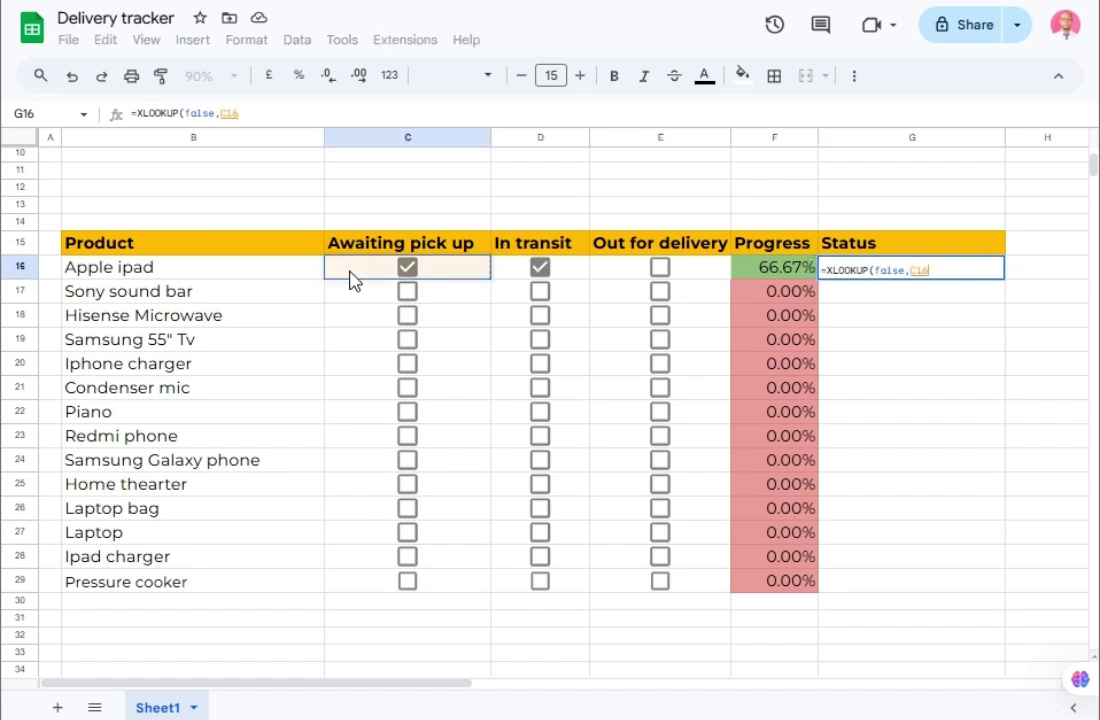
{"action": "left_click_drag", "start_coordinate": [352, 280], "coordinate": [655, 270]}
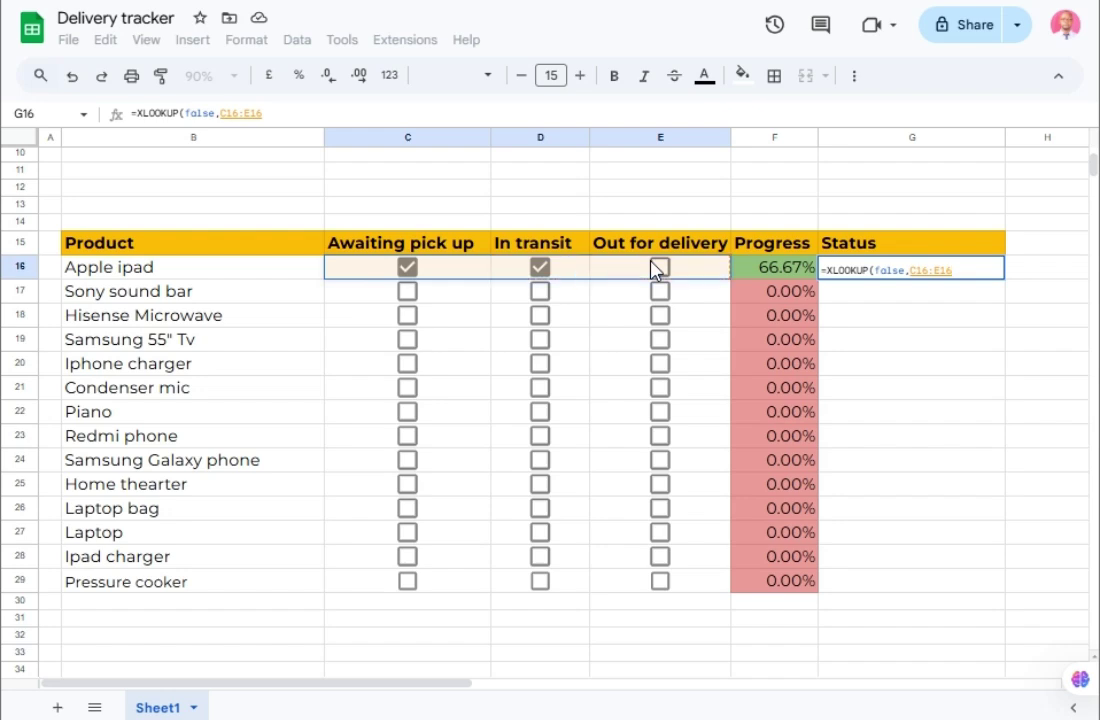
{"action": "type", "text": ","}
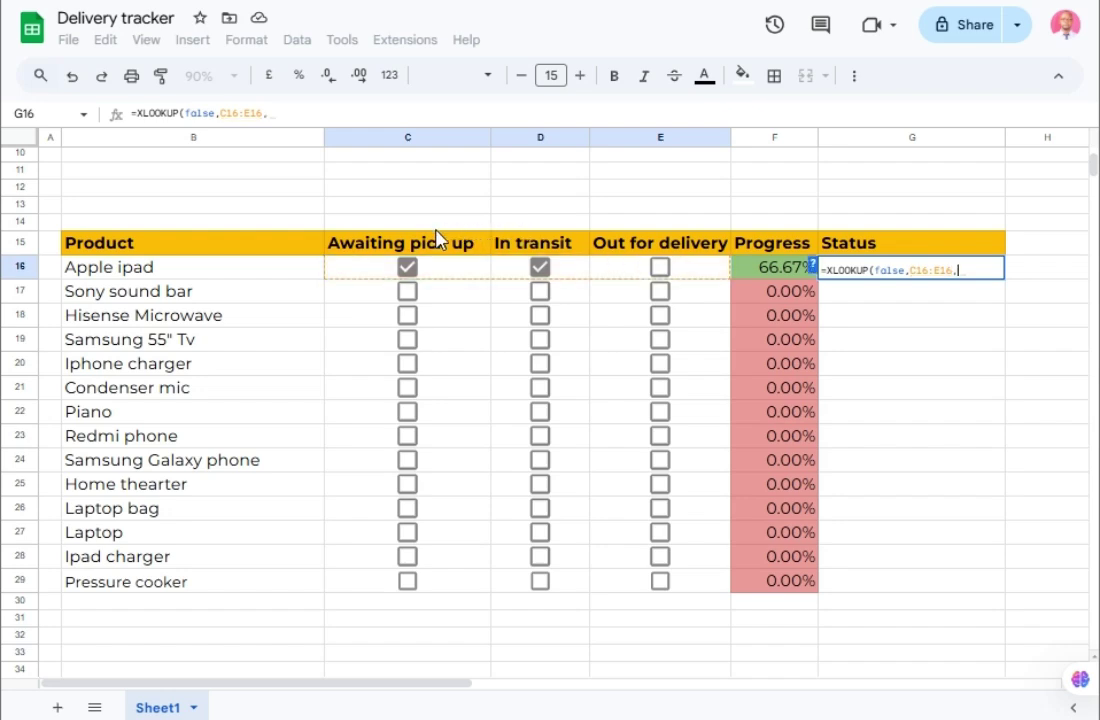
Step: Add the locked $C$15:$E$15 stage headings as results and "Delivered" as the fallback
{"action": "left_click", "coordinate": [347, 250]}
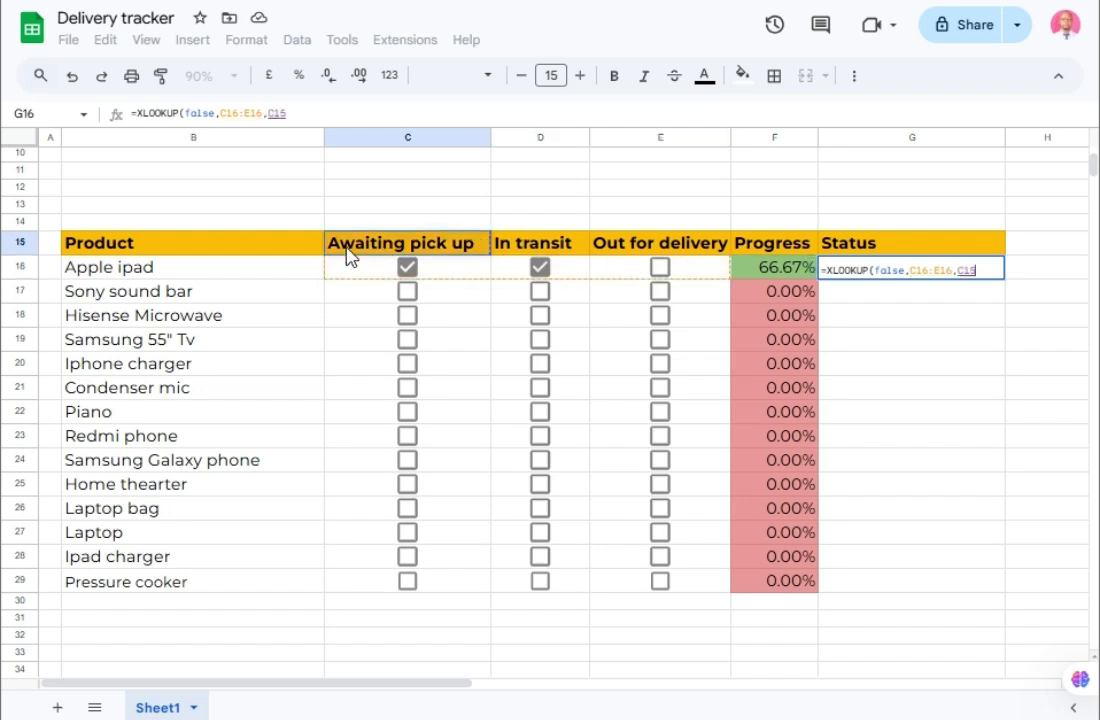
{"action": "left_click_drag", "start_coordinate": [347, 255], "coordinate": [543, 255]}
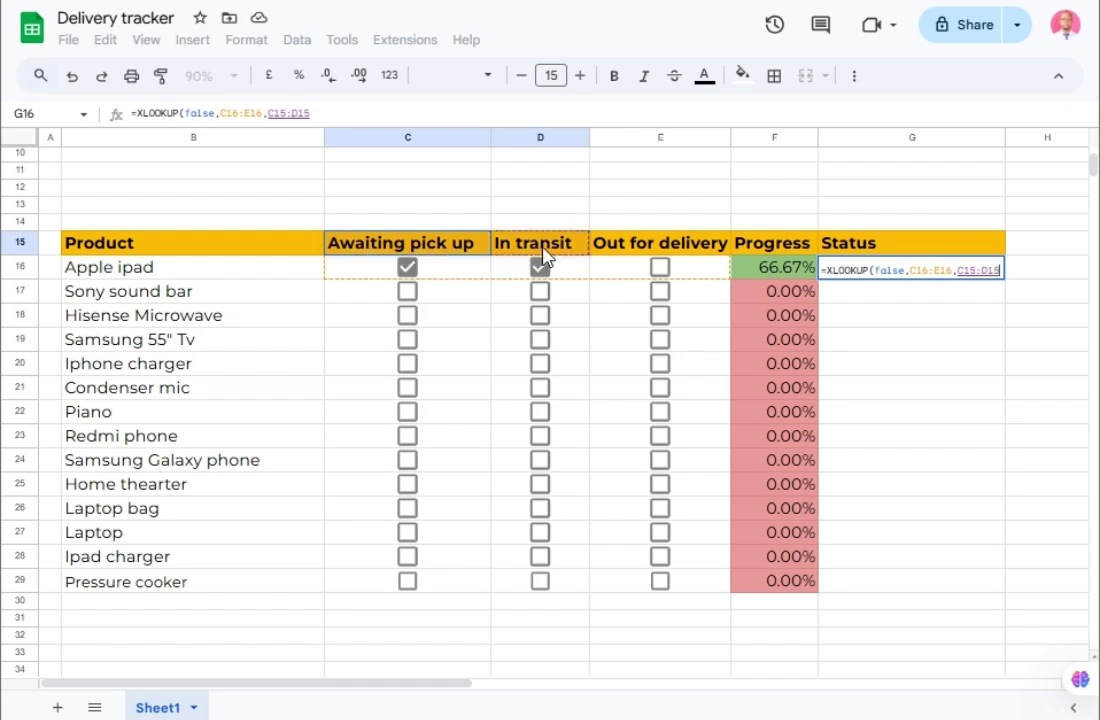
{"action": "left_click_drag", "start_coordinate": [543, 255], "coordinate": [624, 252]}
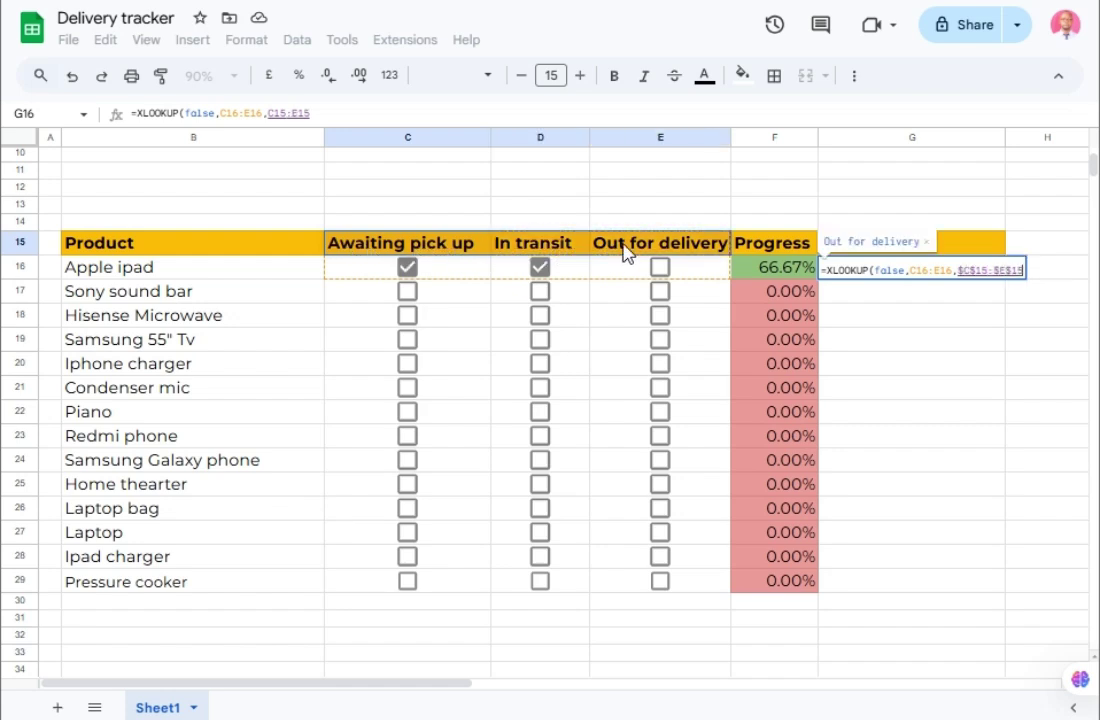
{"action": "key", "text": "F4"}
{"action": "type", "text": ","}
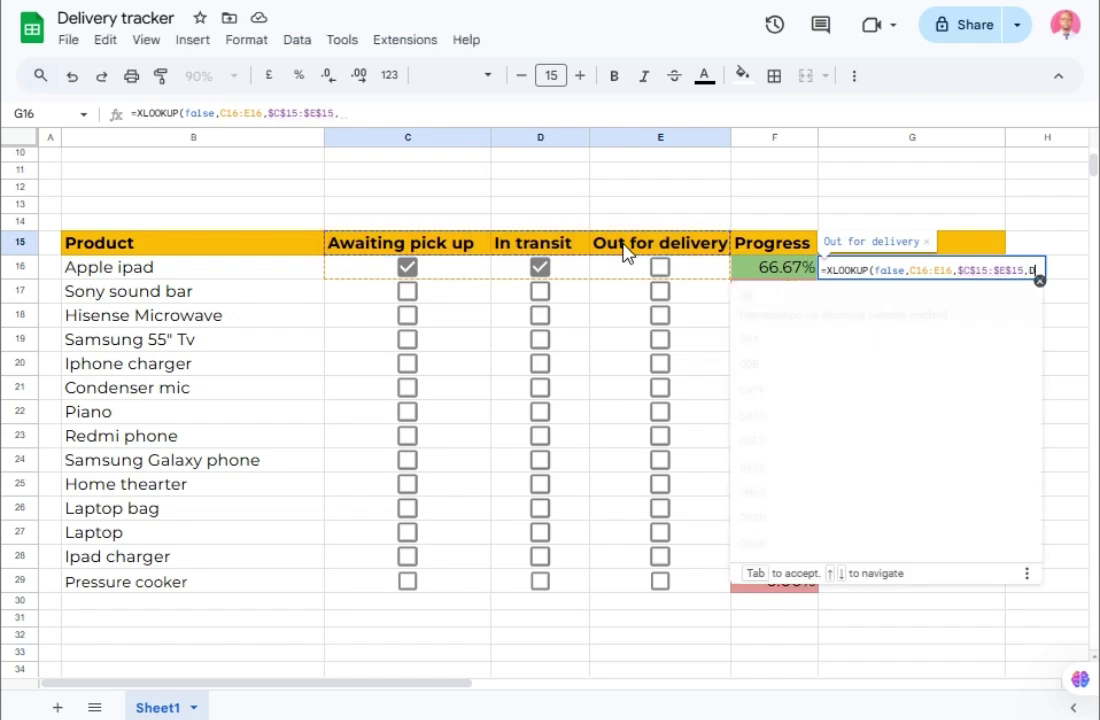
{"action": "type", "text": "De"}
{"action": "key", "text": "BackSpace"}
{"action": "key", "text": "BackSpace"}
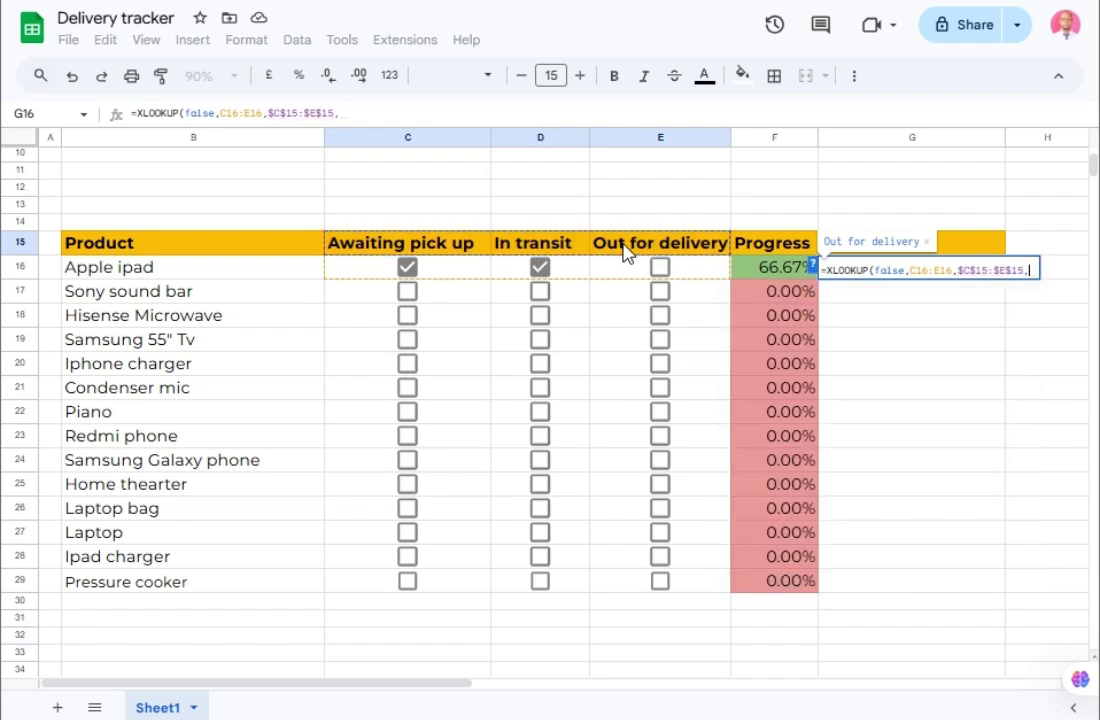
{"action": "type", "text": "\""}
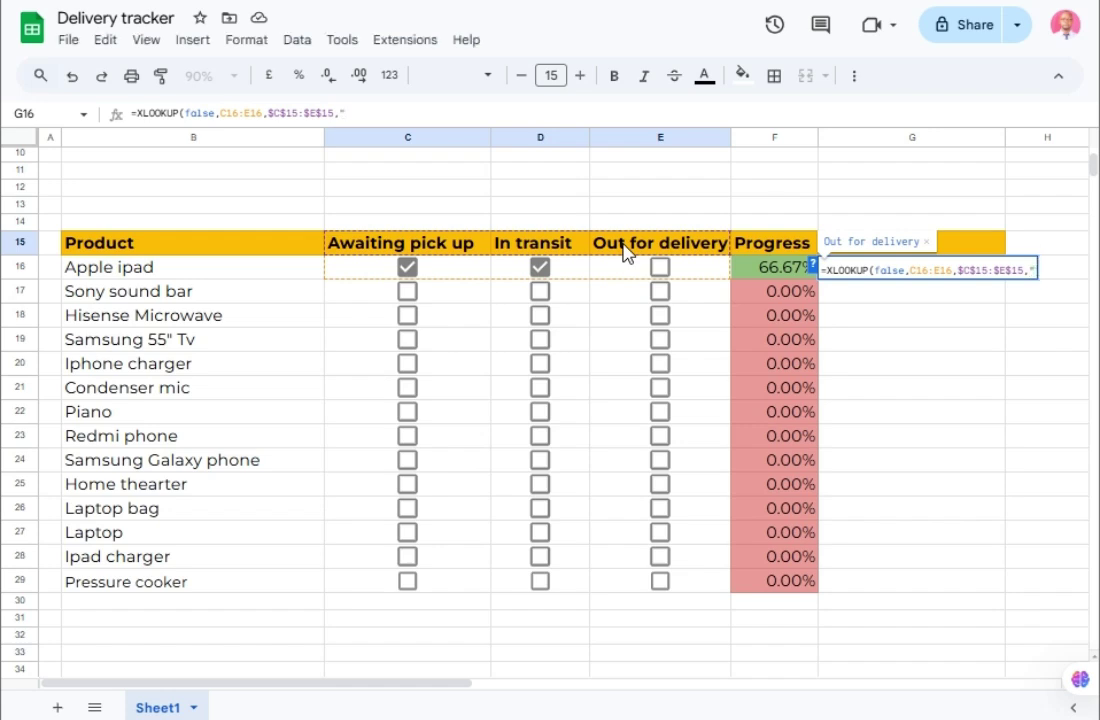
{"action": "type", "text": "Deli"}
{"action": "type", "text": "vered"}
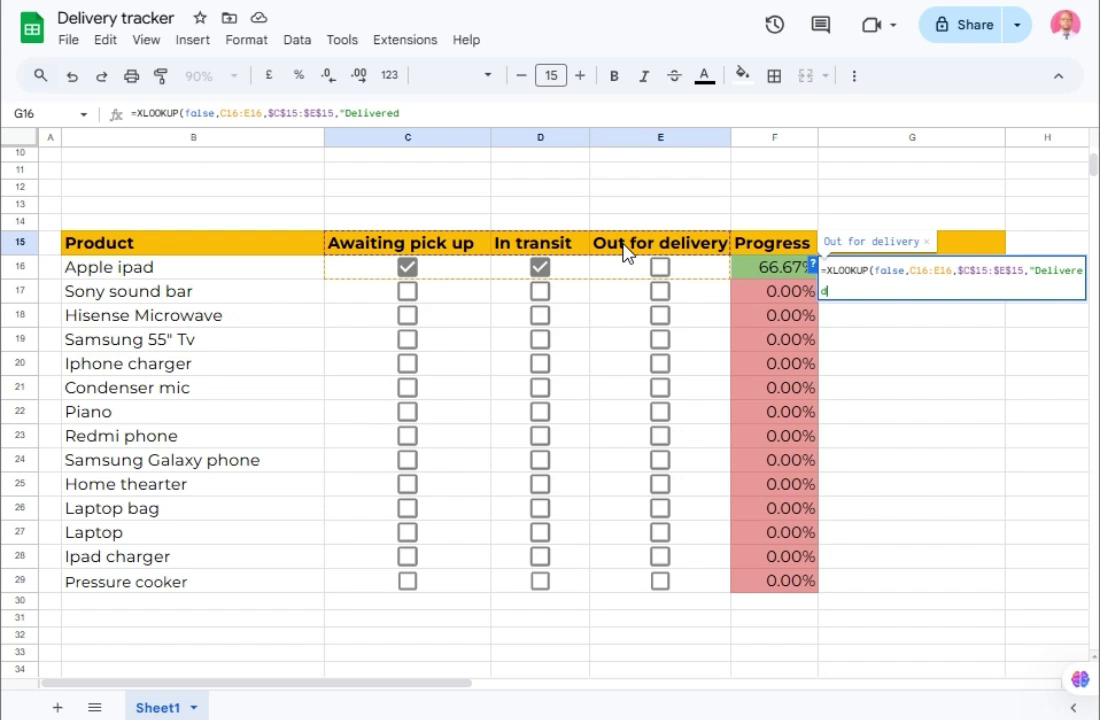
{"action": "type", "text": "\")"}
Step: Commit the status XLOOKUP and copy it down G16:G29 for every product
{"action": "key", "text": "Return"}
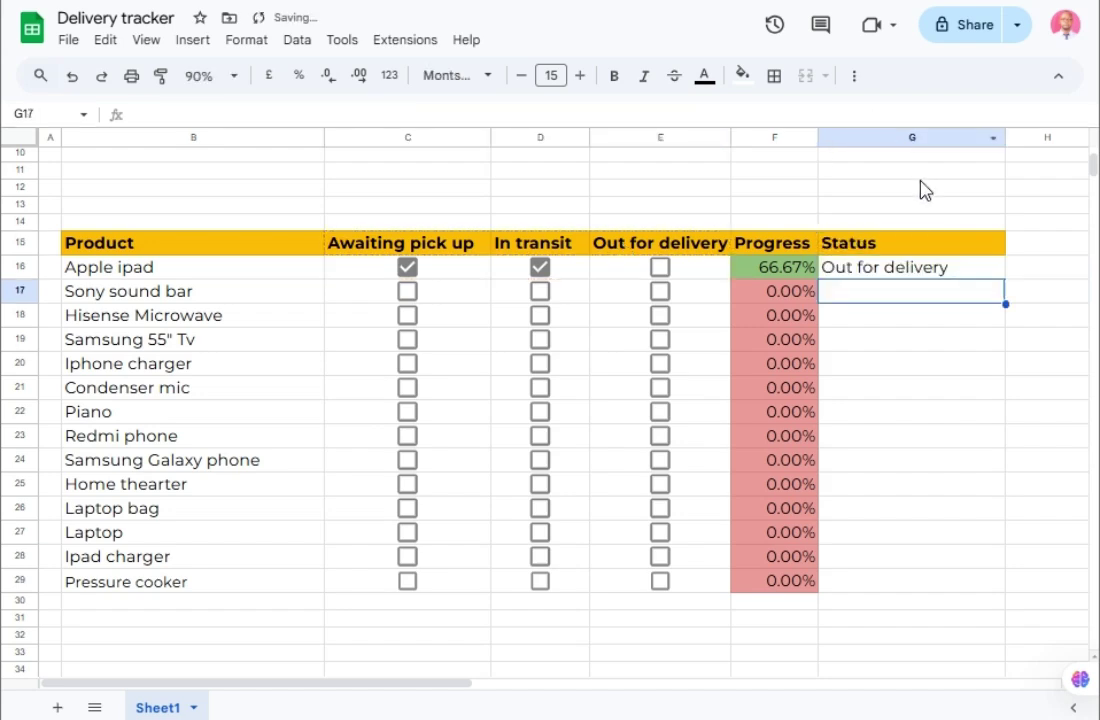
{"action": "left_click", "coordinate": [922, 272]}
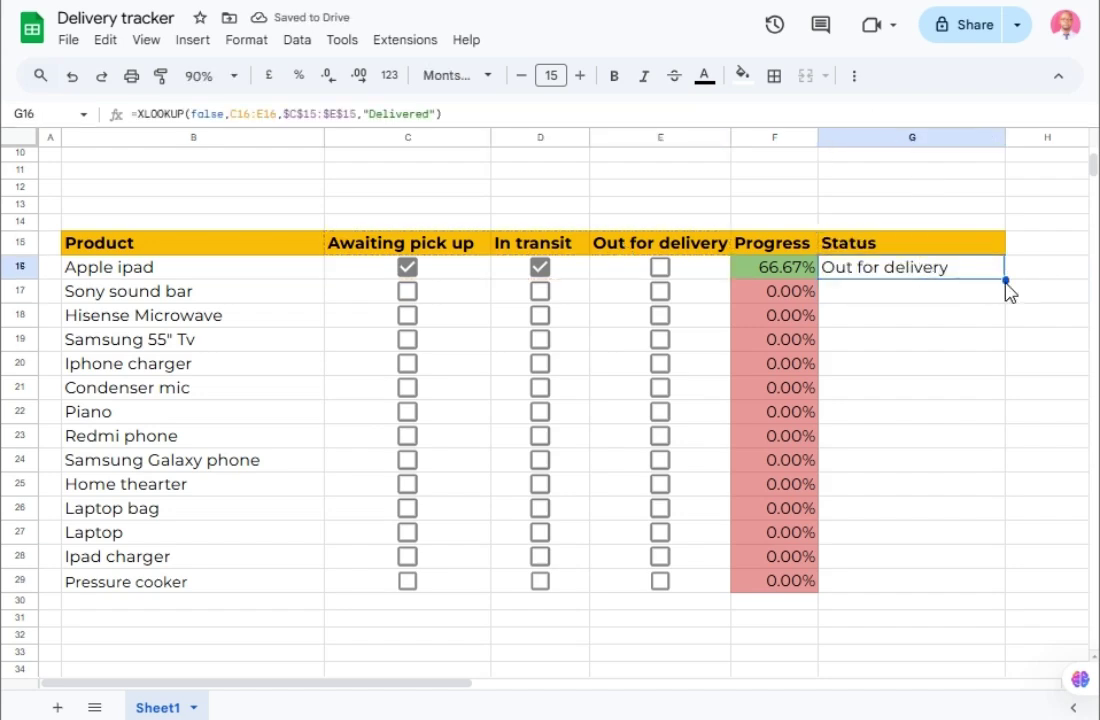
{"action": "double_click", "coordinate": [1005, 280]}
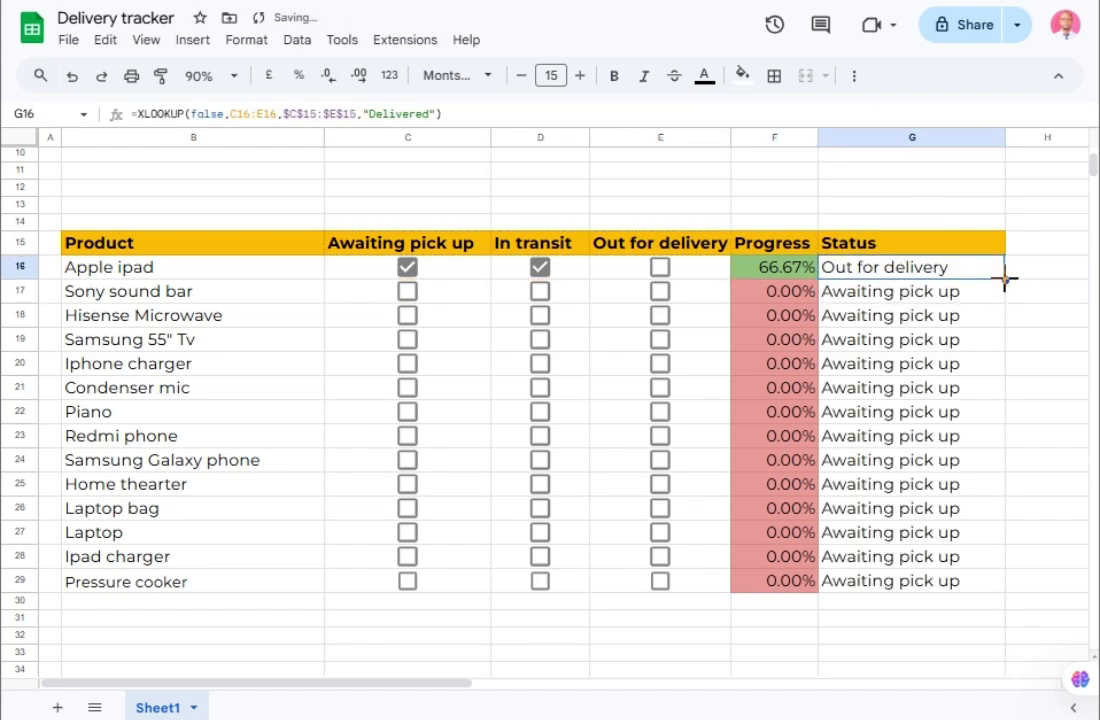
{"action": "scroll", "coordinate": [815, 320], "scroll_direction": "up", "scroll_amount": 3}
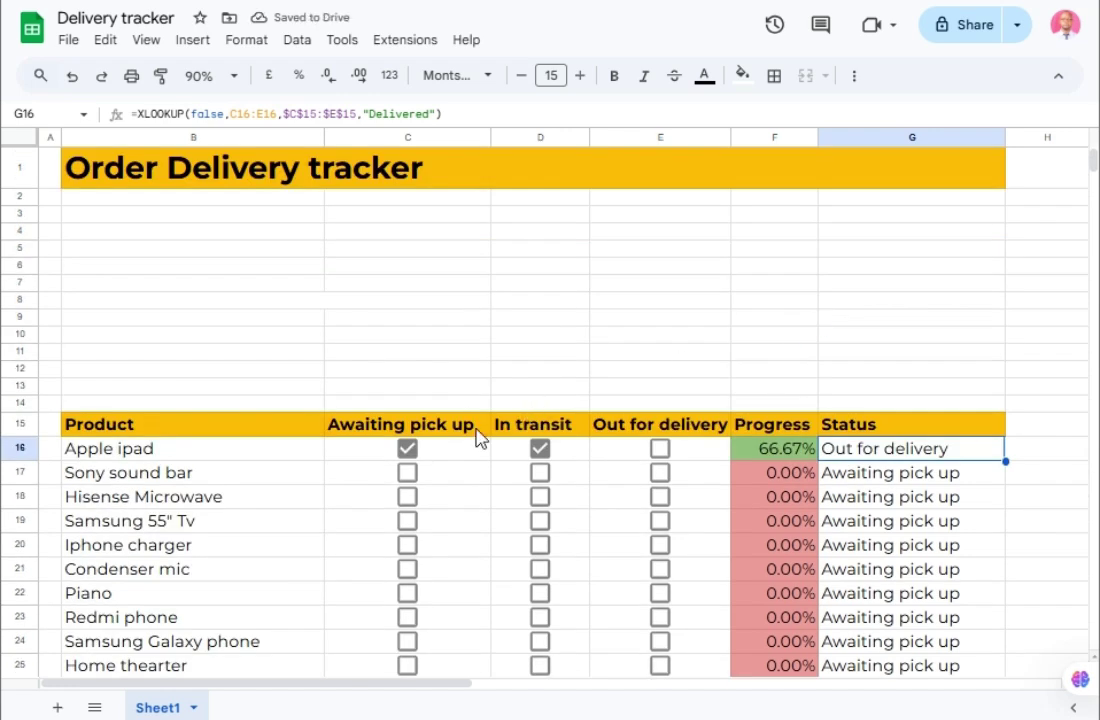
Step: Tick stages for Sony sound bar, Apple ipad, Hisense Microwave, Samsung 55" Tv, Iphone charger and Condenser mic
{"action": "left_click", "coordinate": [410, 474]}
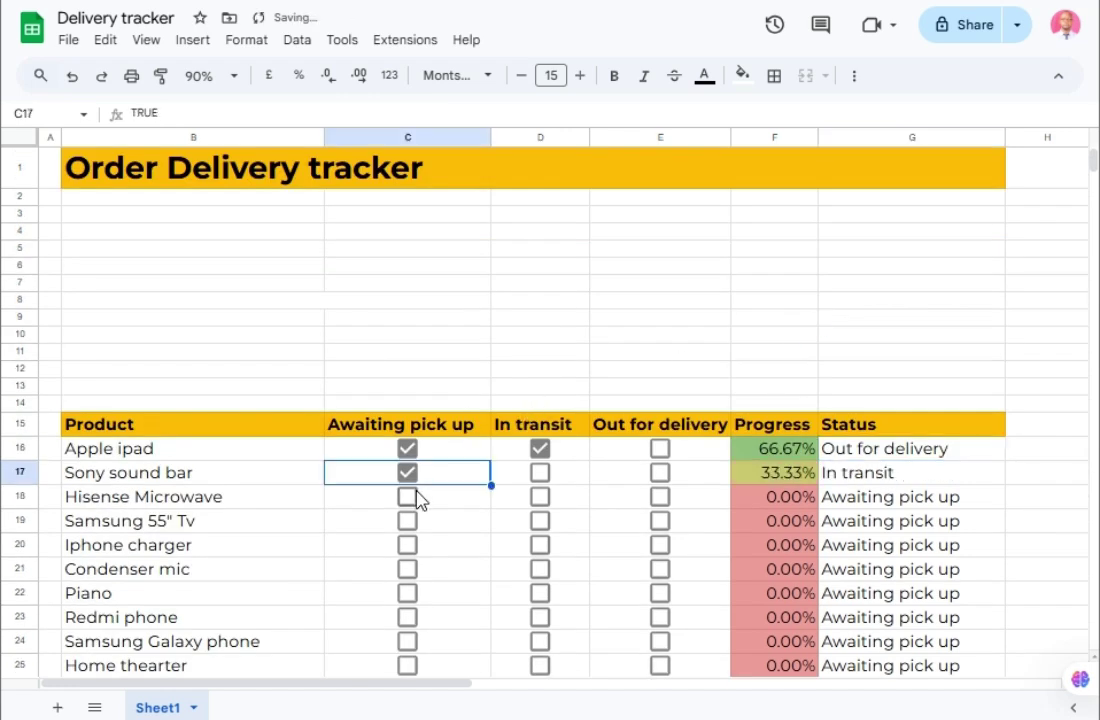
{"action": "left_click", "coordinate": [541, 474]}
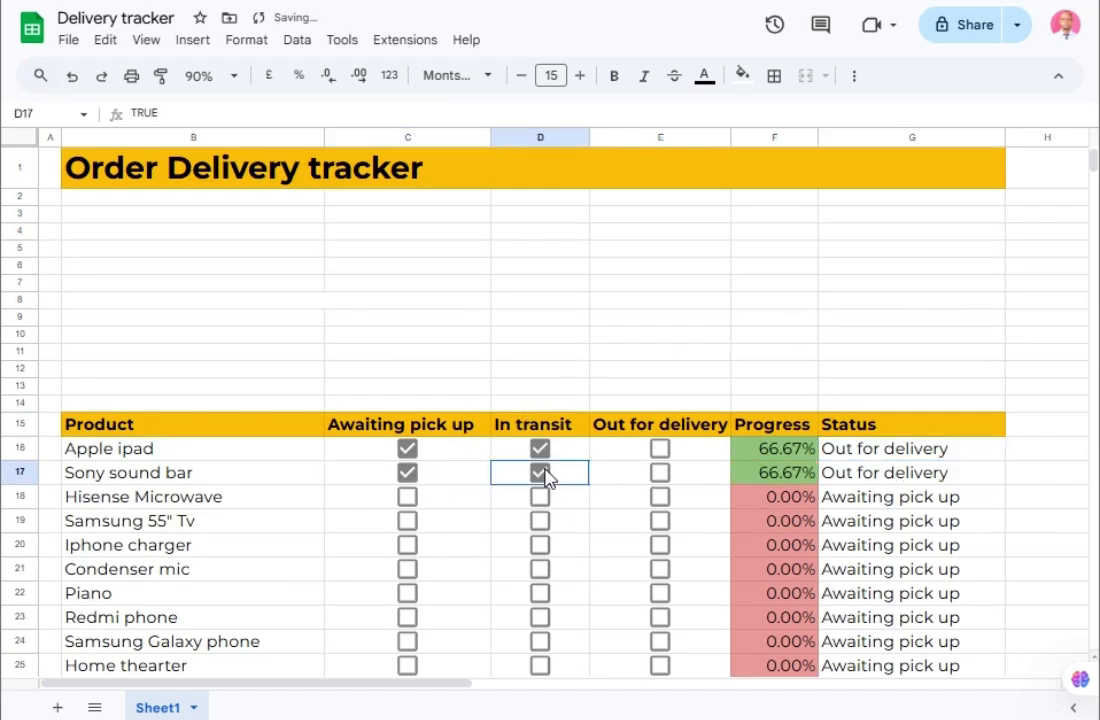
{"action": "left_click", "coordinate": [660, 450]}
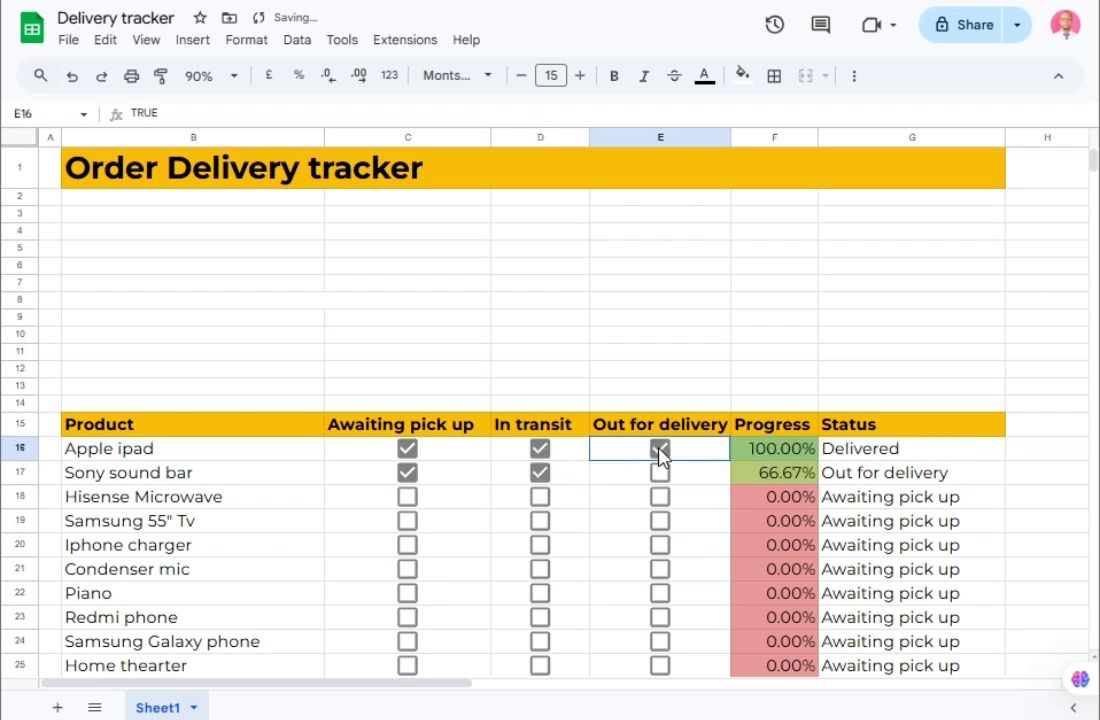
{"action": "left_click", "coordinate": [410, 499]}
{"action": "left_click", "coordinate": [541, 521]}
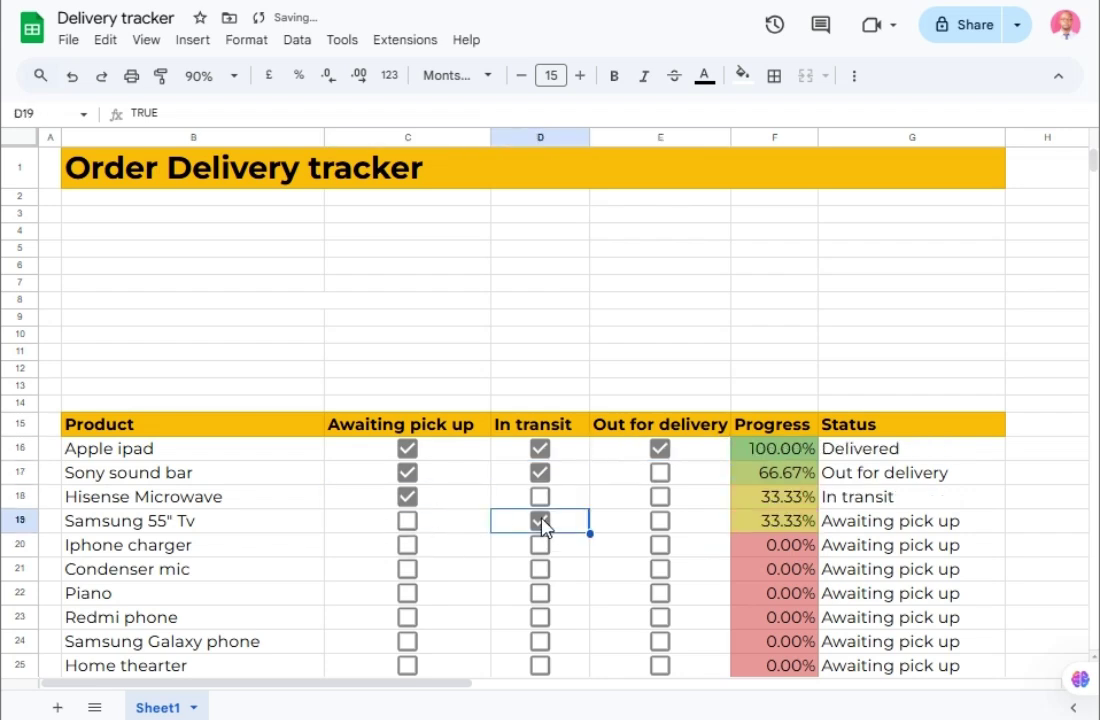
{"action": "left_click", "coordinate": [408, 546]}
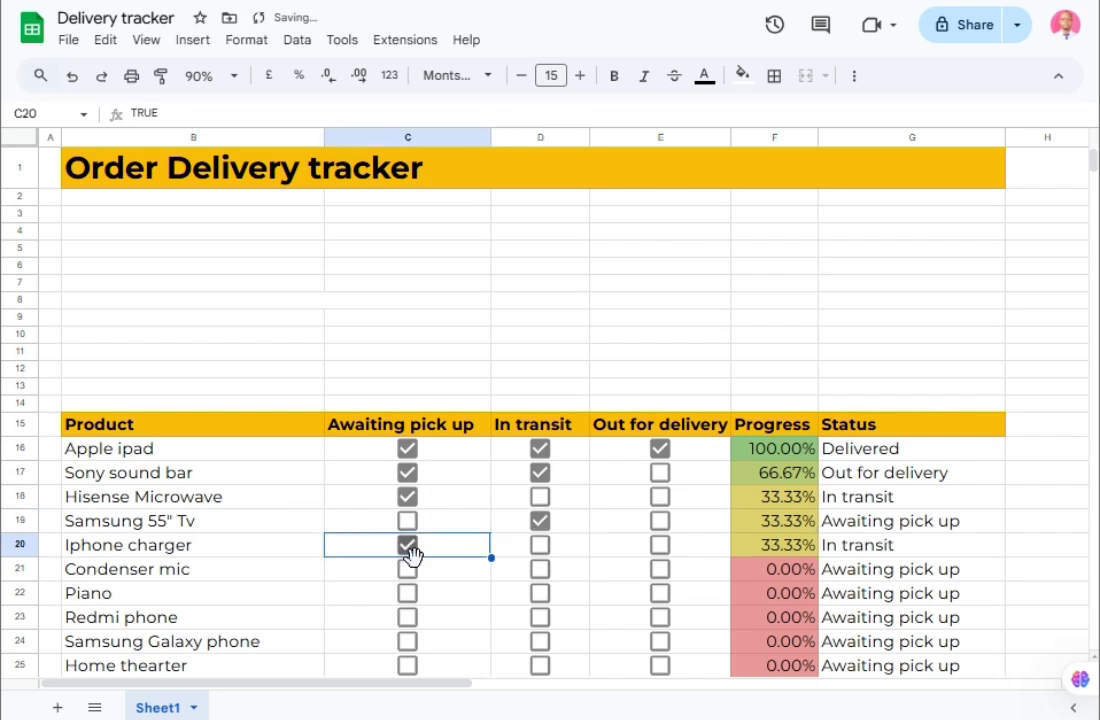
{"action": "left_click", "coordinate": [410, 571]}
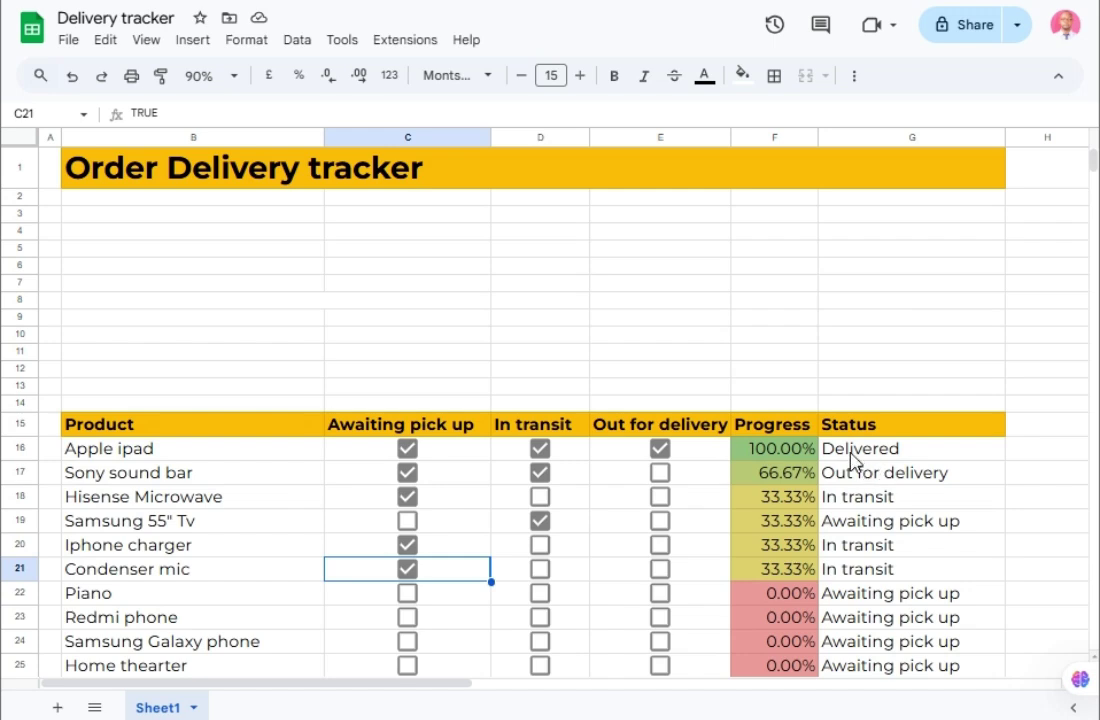
Step: Insert a chart from the Status values G16:G29, producing a Count of Status pie chart
{"action": "mouse_move", "coordinate": [852, 450]}
{"action": "left_mouse_down"}
{"action": "mouse_move", "coordinate": [856, 705]}
{"action": "mouse_move", "coordinate": [858, 600]}
{"action": "left_mouse_up"}
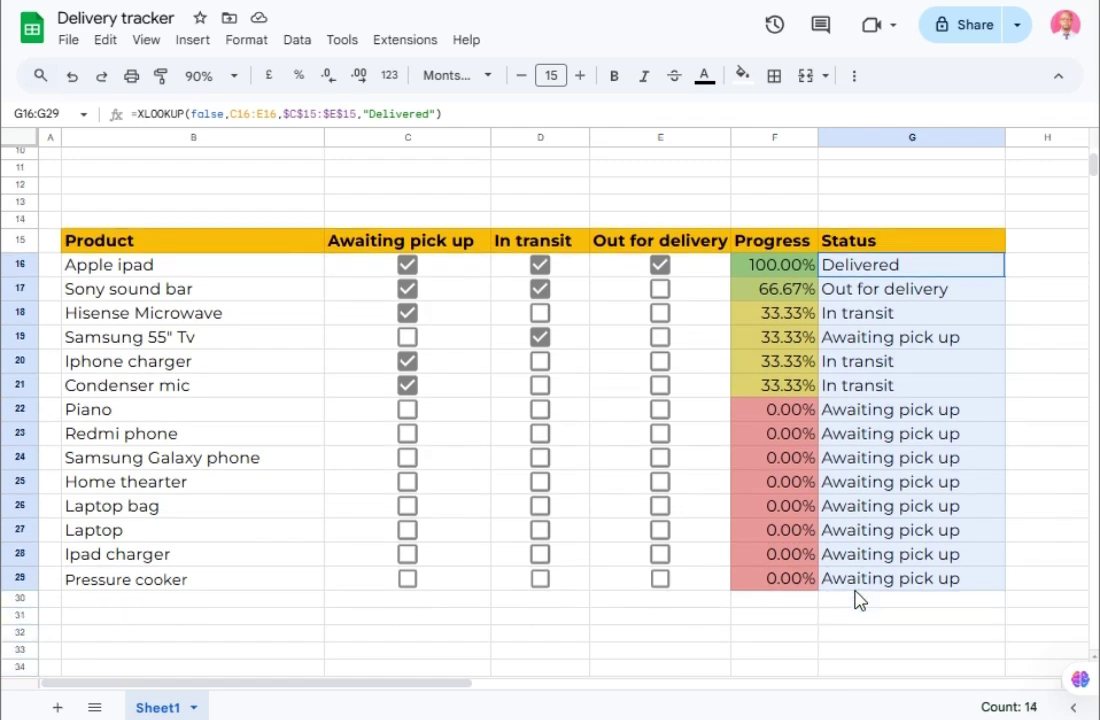
{"action": "scroll", "coordinate": [827, 390], "scroll_direction": "up", "scroll_amount": 3}
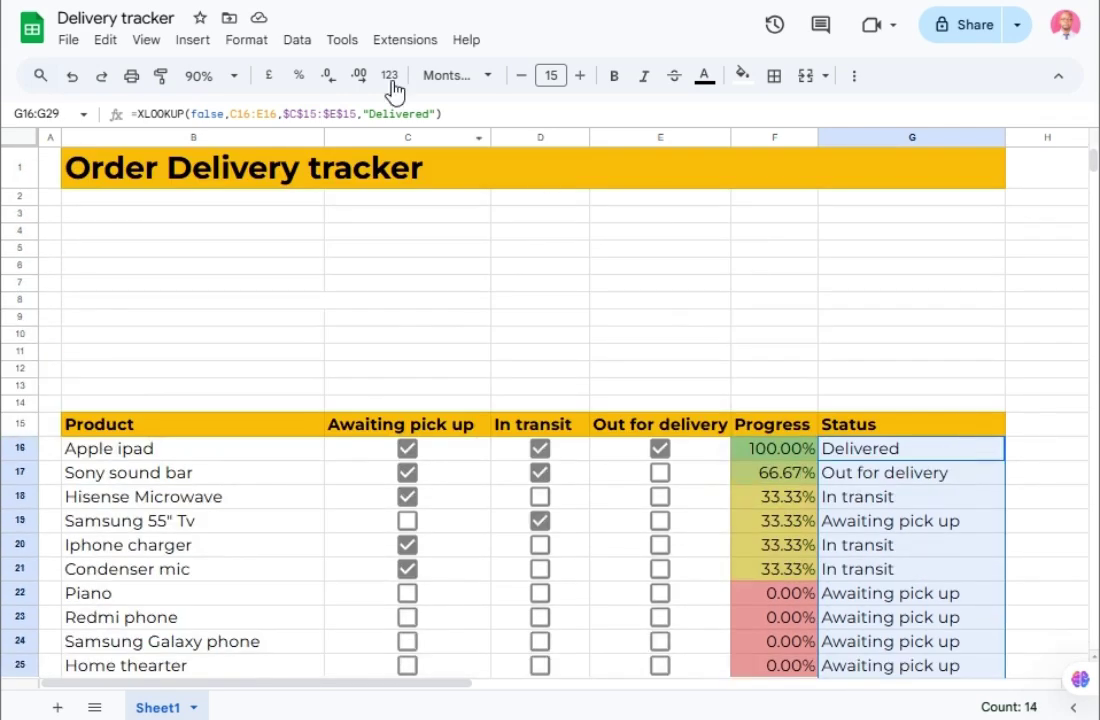
{"action": "left_click", "coordinate": [198, 44]}
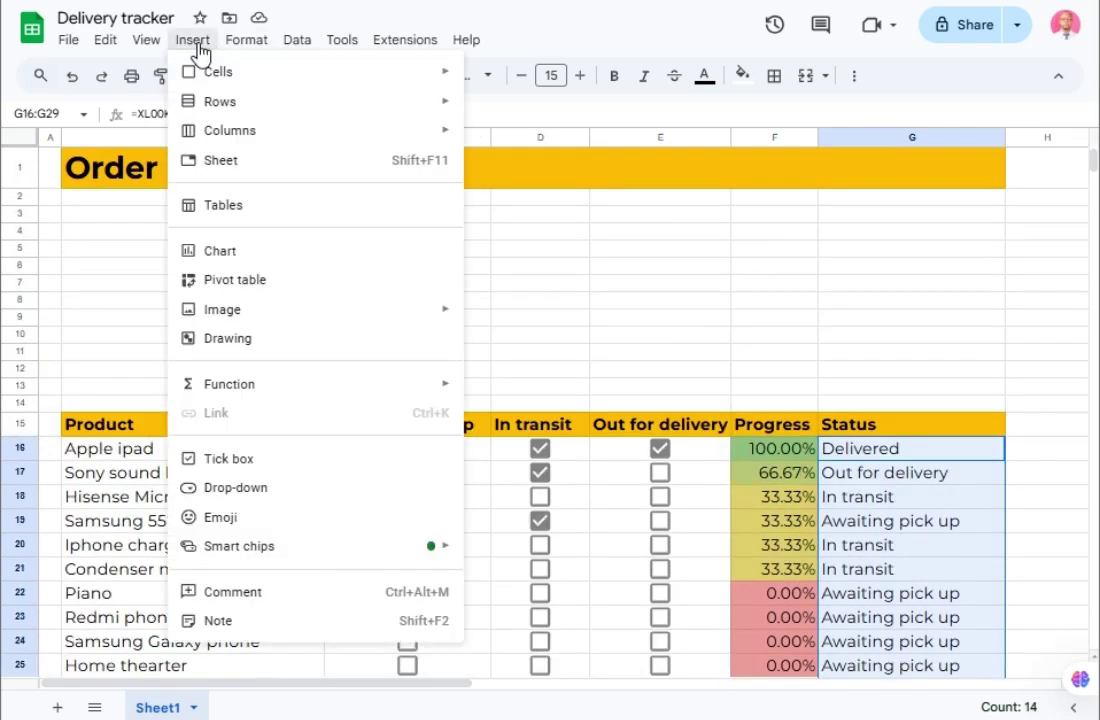
{"action": "left_click", "coordinate": [223, 258]}
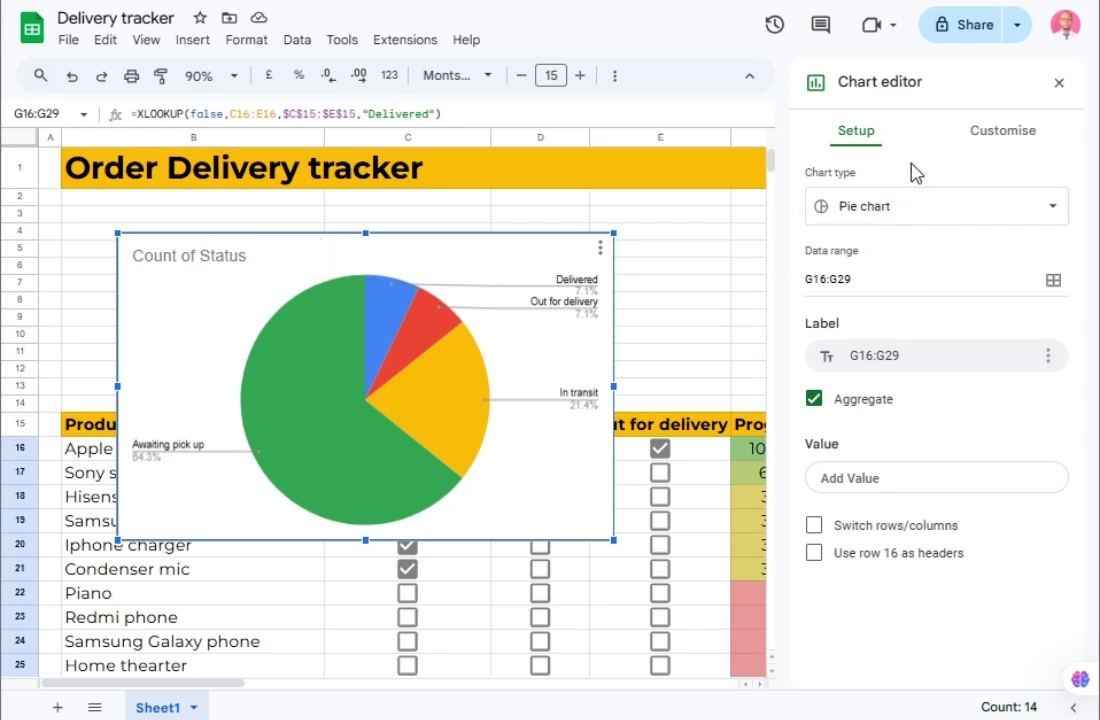
Step: Clear the pie chart's Count of Status title under Chart and axis titles, then reselect the chart
{"action": "left_click", "coordinate": [1008, 134]}
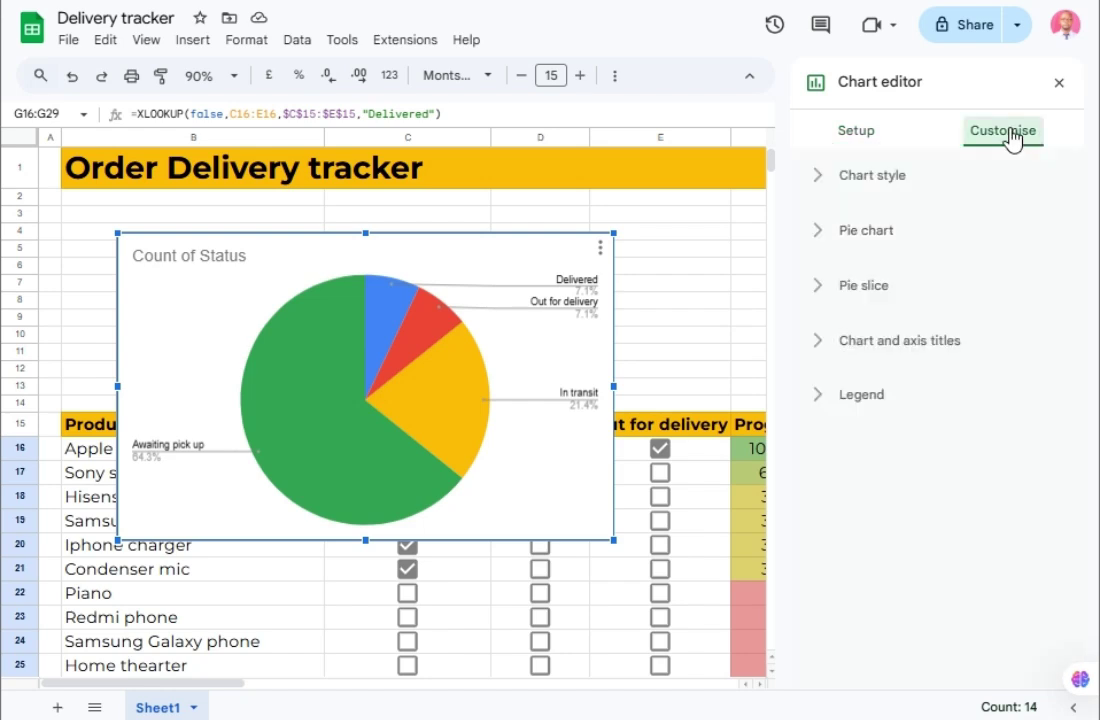
{"action": "left_click", "coordinate": [897, 346]}
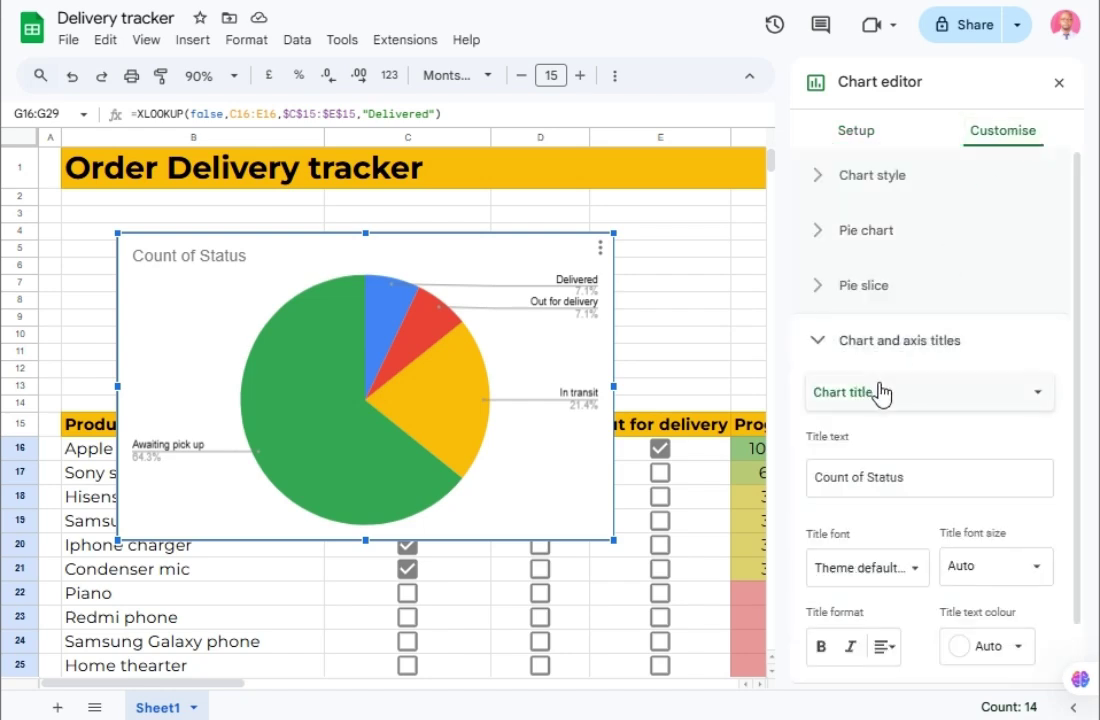
{"action": "left_click_drag", "start_coordinate": [910, 478], "coordinate": [810, 479]}
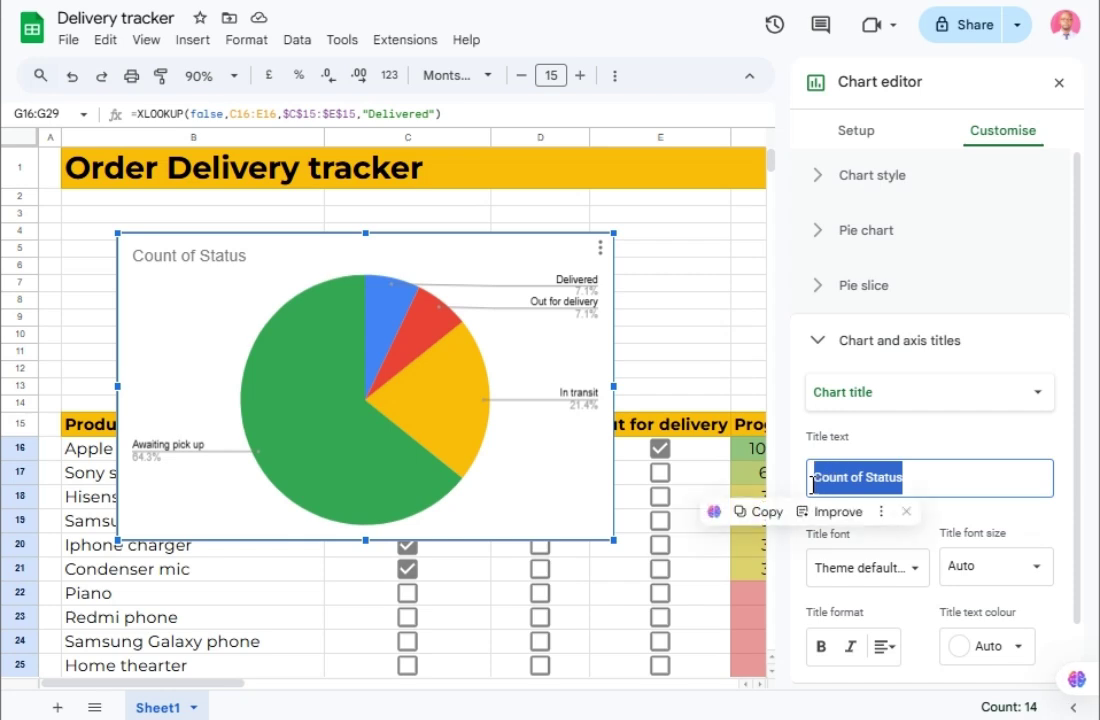
{"action": "key", "text": "BackSpace"}
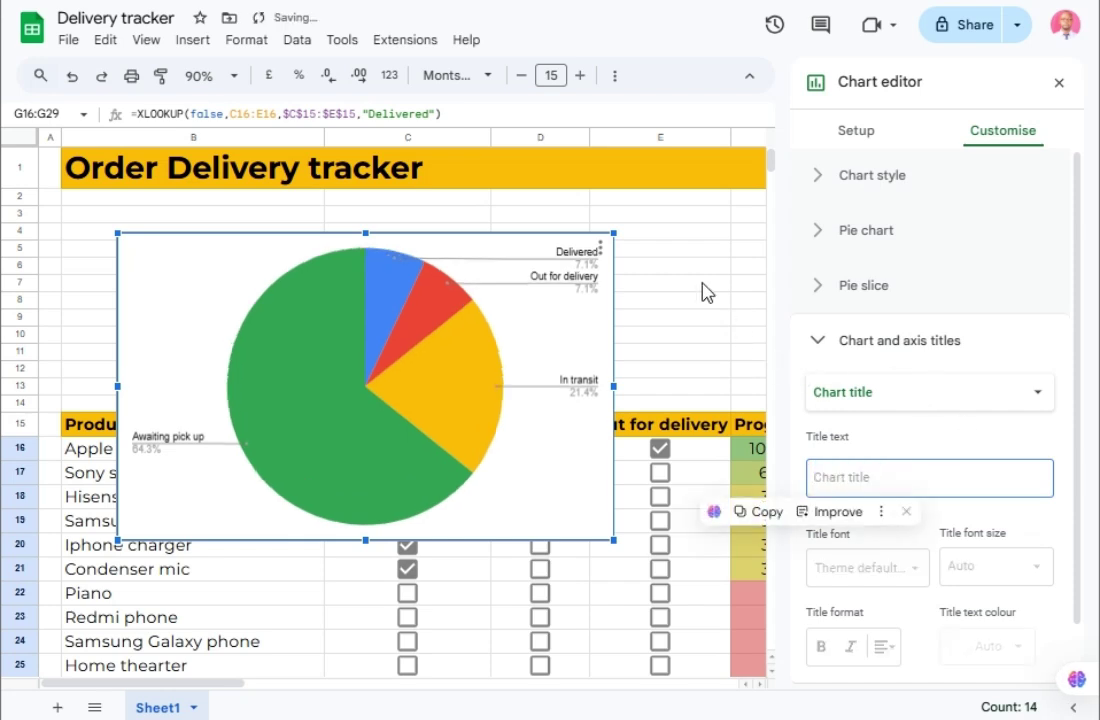
{"action": "left_click", "coordinate": [706, 288]}
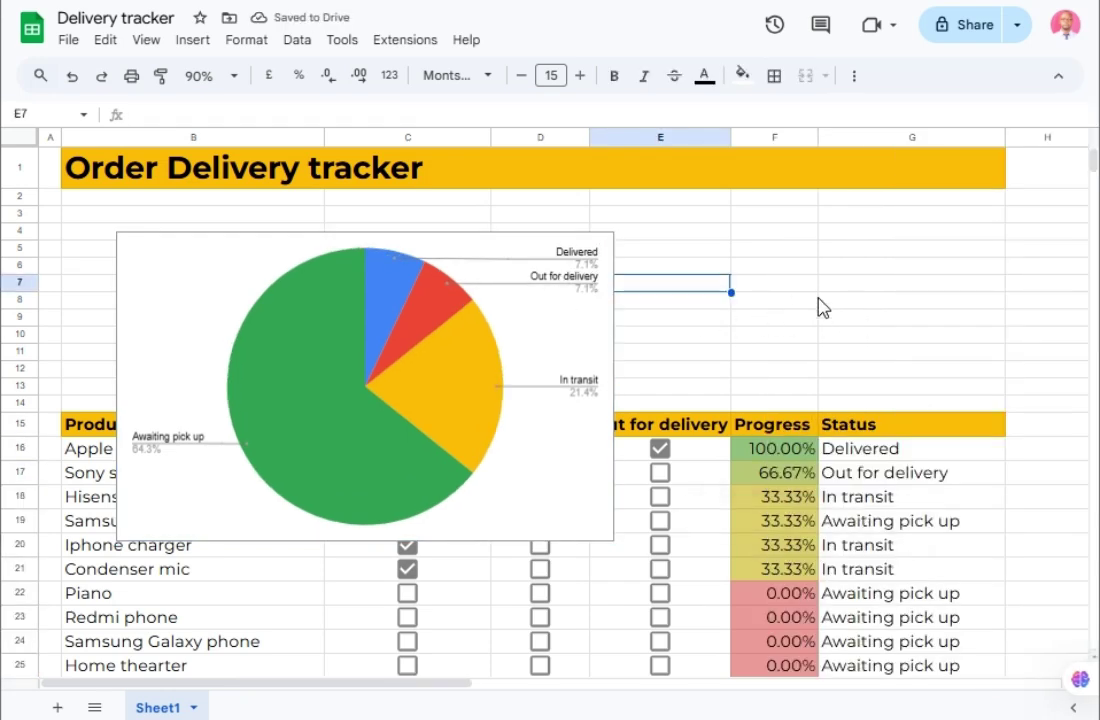
{"action": "left_click", "coordinate": [546, 334]}
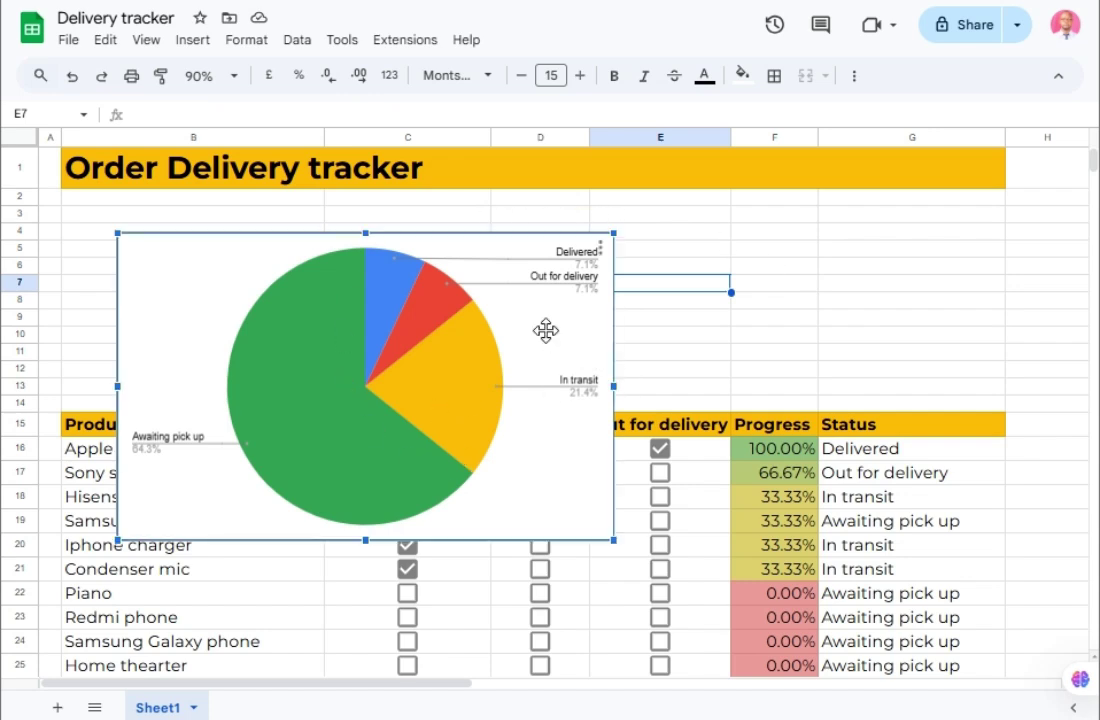
Step: Colour the pie chart's Delivered slice to match the green progress cell
{"action": "double_click", "coordinate": [545, 328]}
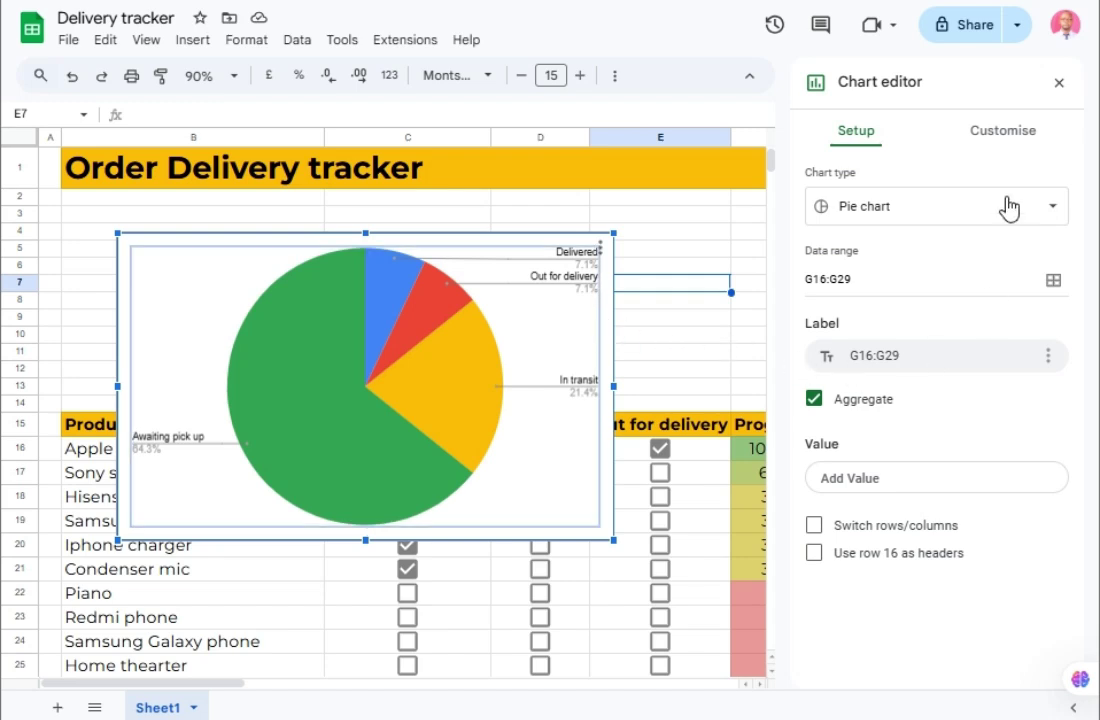
{"action": "left_click", "coordinate": [1003, 138]}
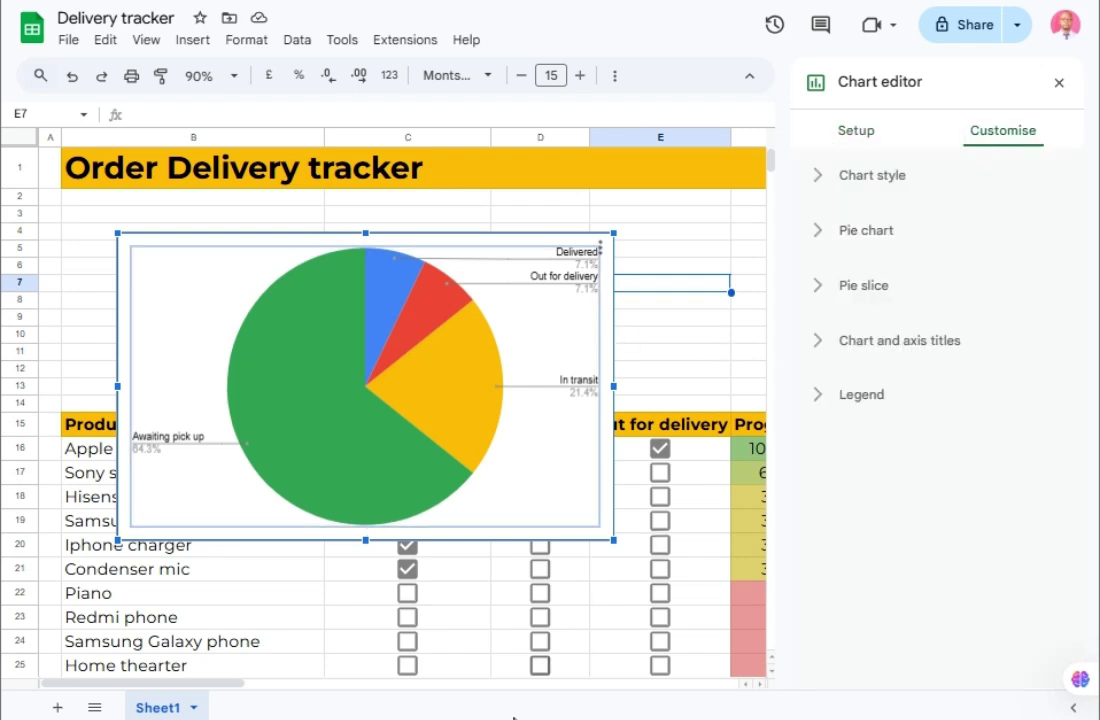
{"action": "left_click_drag", "start_coordinate": [216, 684], "coordinate": [245, 688]}
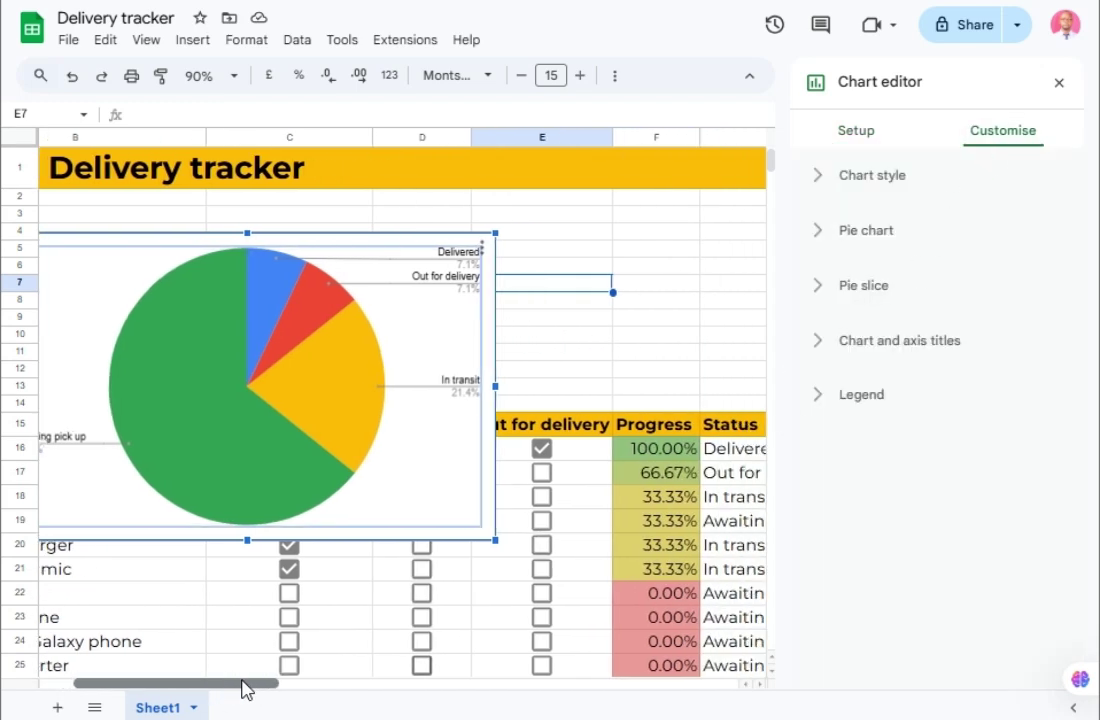
{"action": "left_click", "coordinate": [853, 288]}
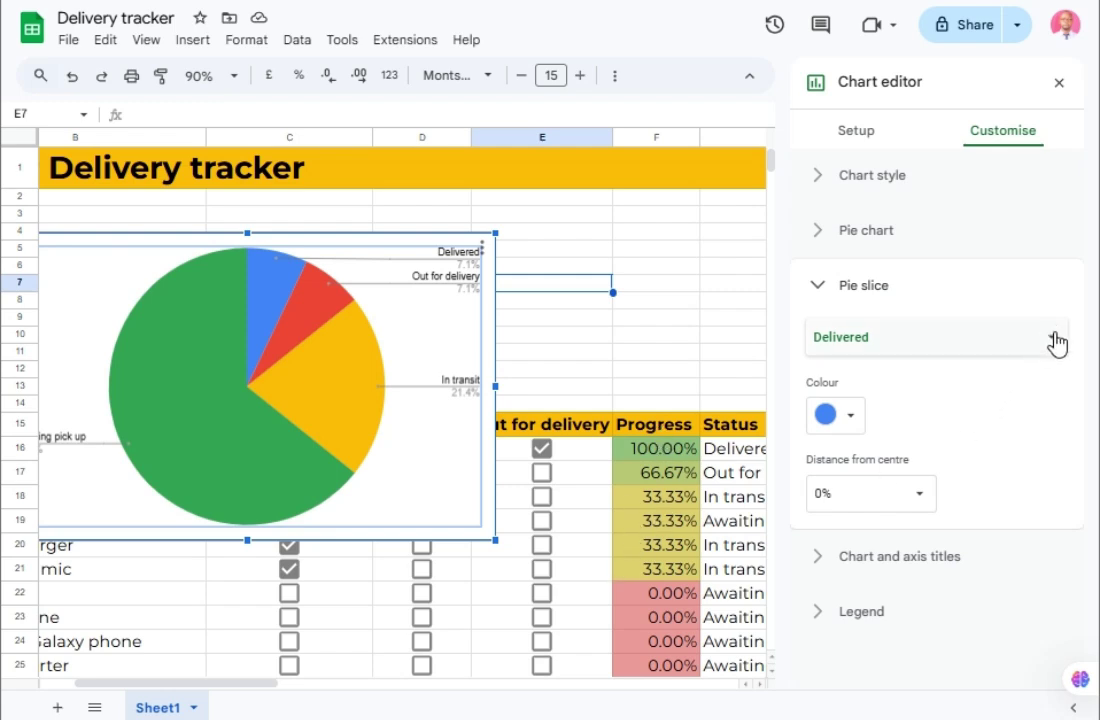
{"action": "left_click", "coordinate": [853, 418]}
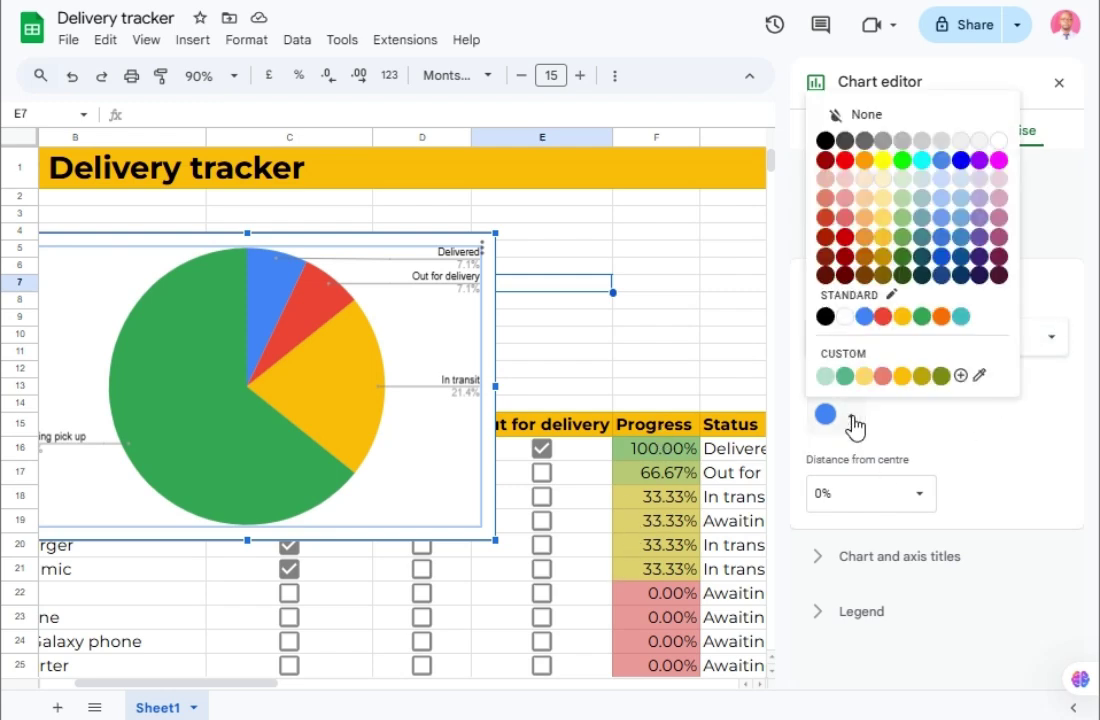
{"action": "left_click", "coordinate": [977, 377]}
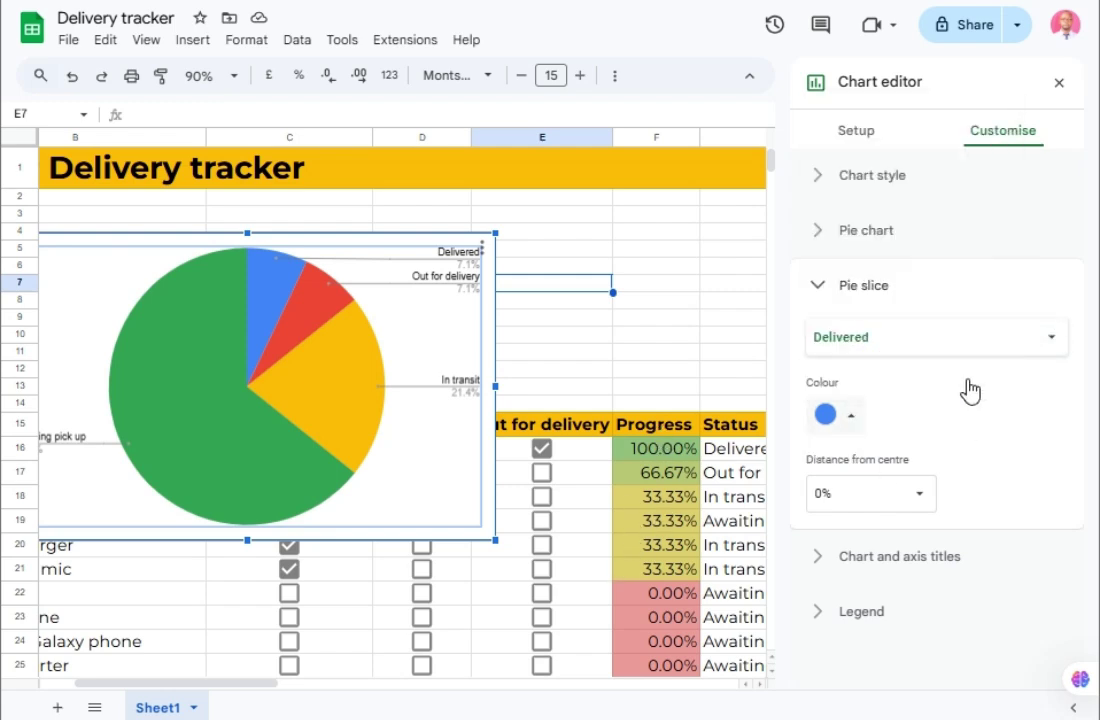
{"action": "left_click", "coordinate": [628, 447]}
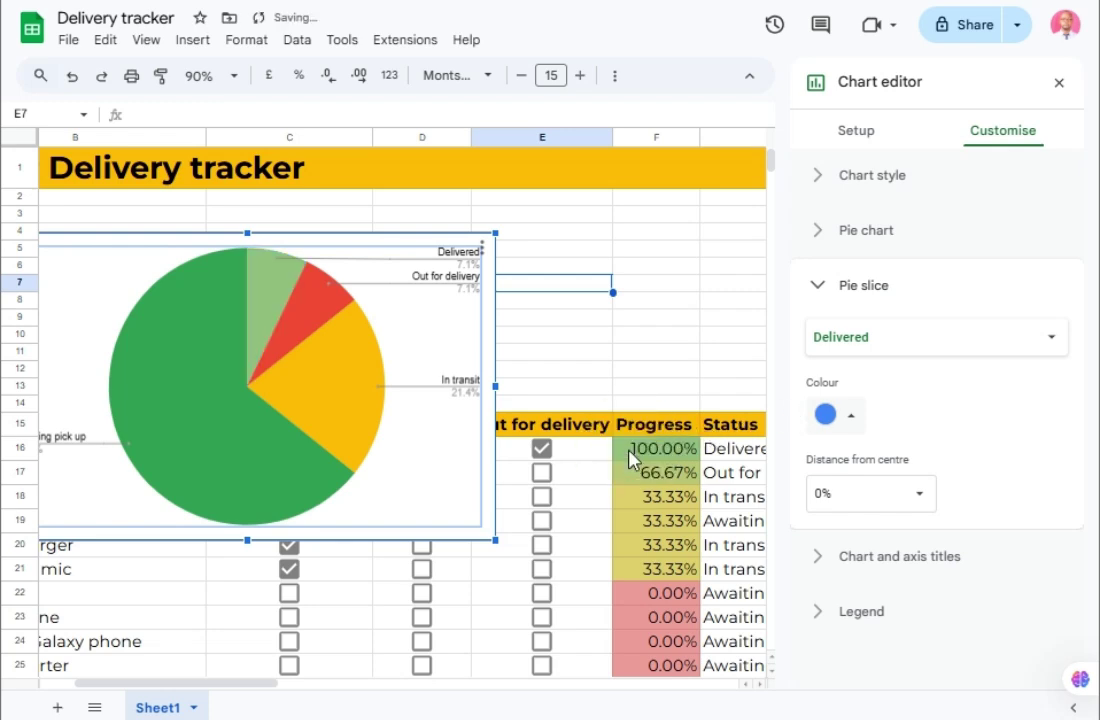
Step: Match the Out for delivery slice colour to the 66.67% progress cell
{"action": "left_click", "coordinate": [1046, 342]}
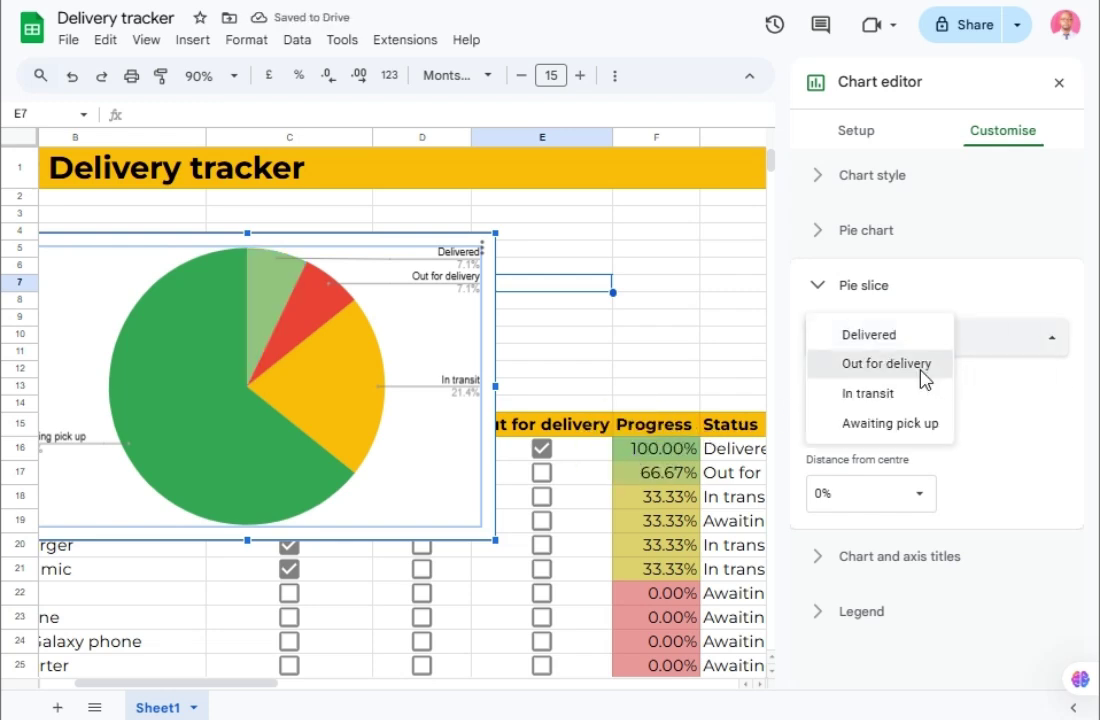
{"action": "left_click", "coordinate": [924, 366]}
{"action": "left_click", "coordinate": [855, 425]}
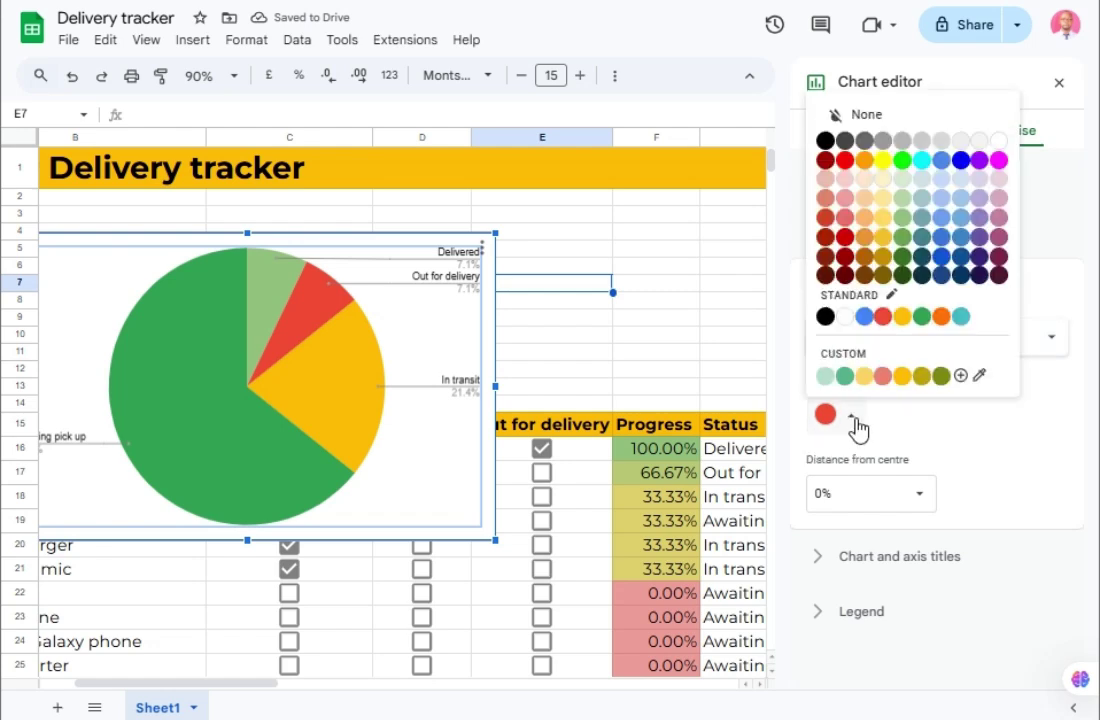
{"action": "left_click", "coordinate": [979, 375]}
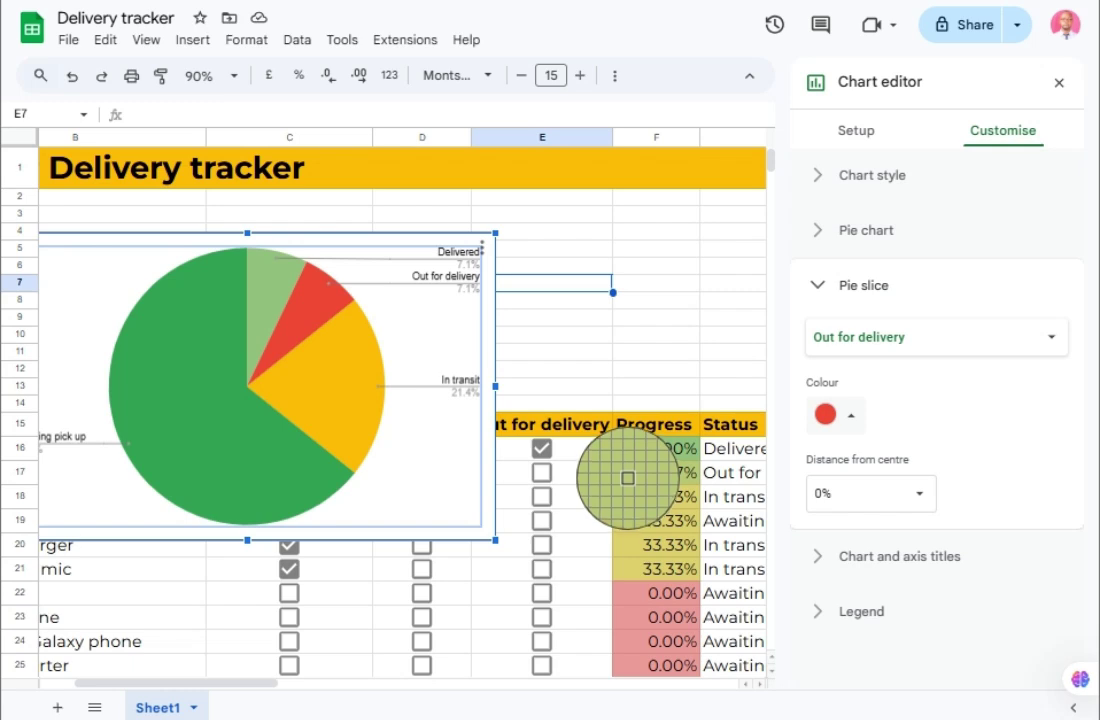
{"action": "left_click", "coordinate": [628, 487]}
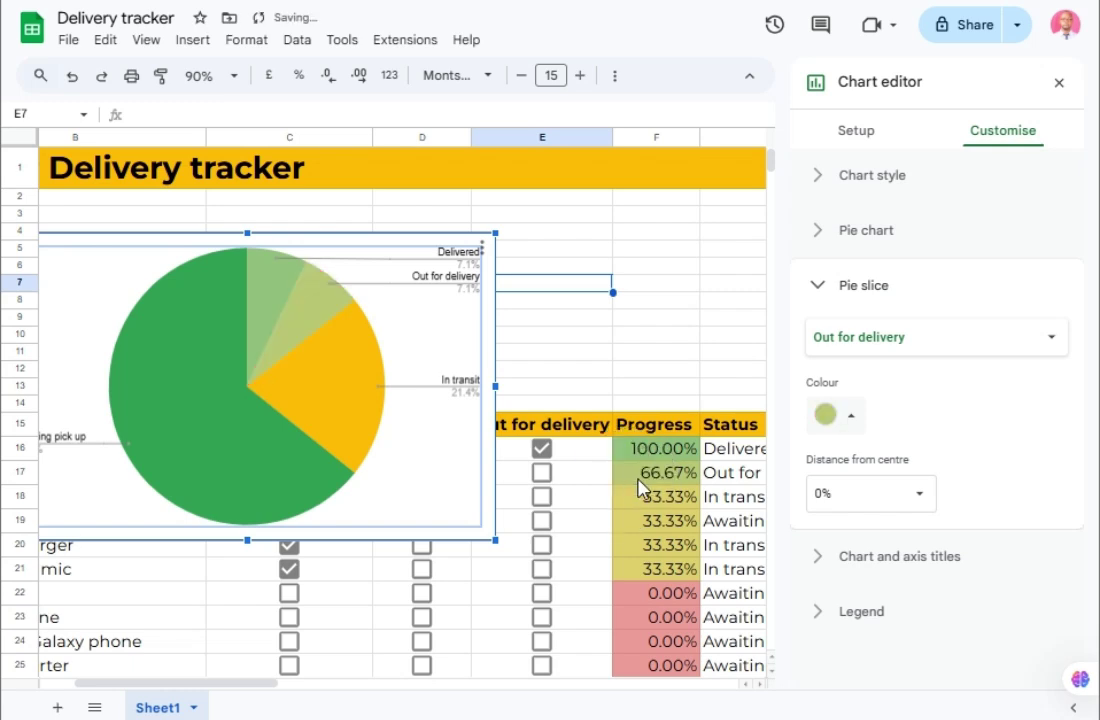
Step: Colour the In transit slice like the yellow progress cells
{"action": "left_click", "coordinate": [1058, 350]}
{"action": "left_click", "coordinate": [866, 364]}
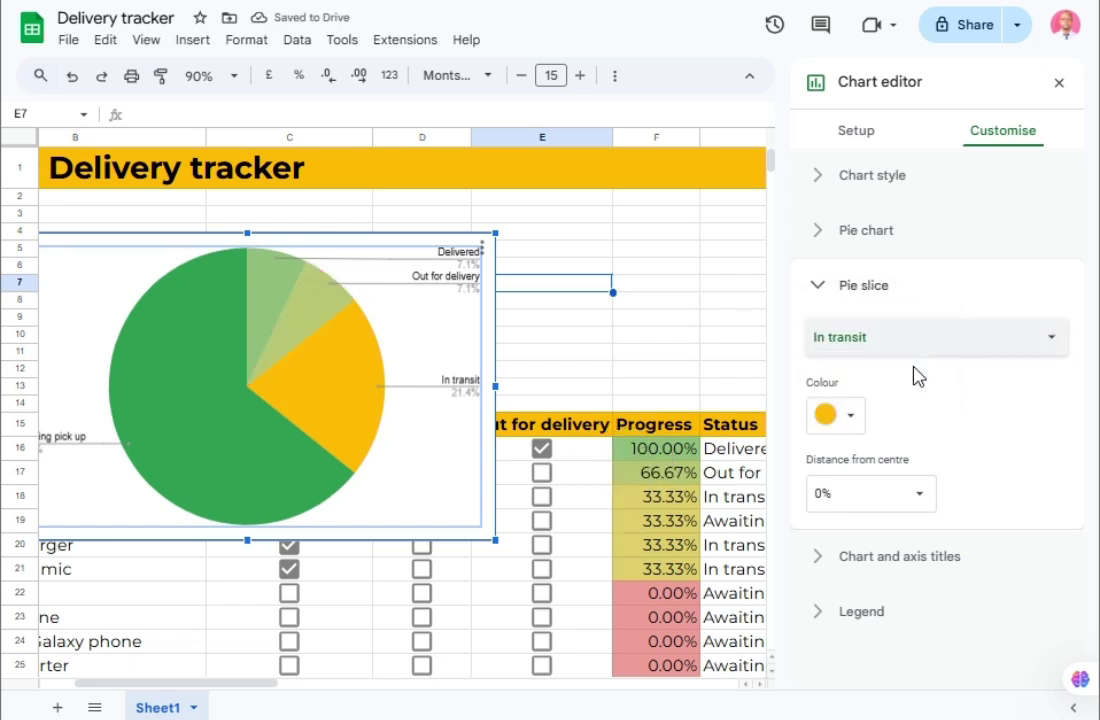
{"action": "left_click", "coordinate": [849, 416]}
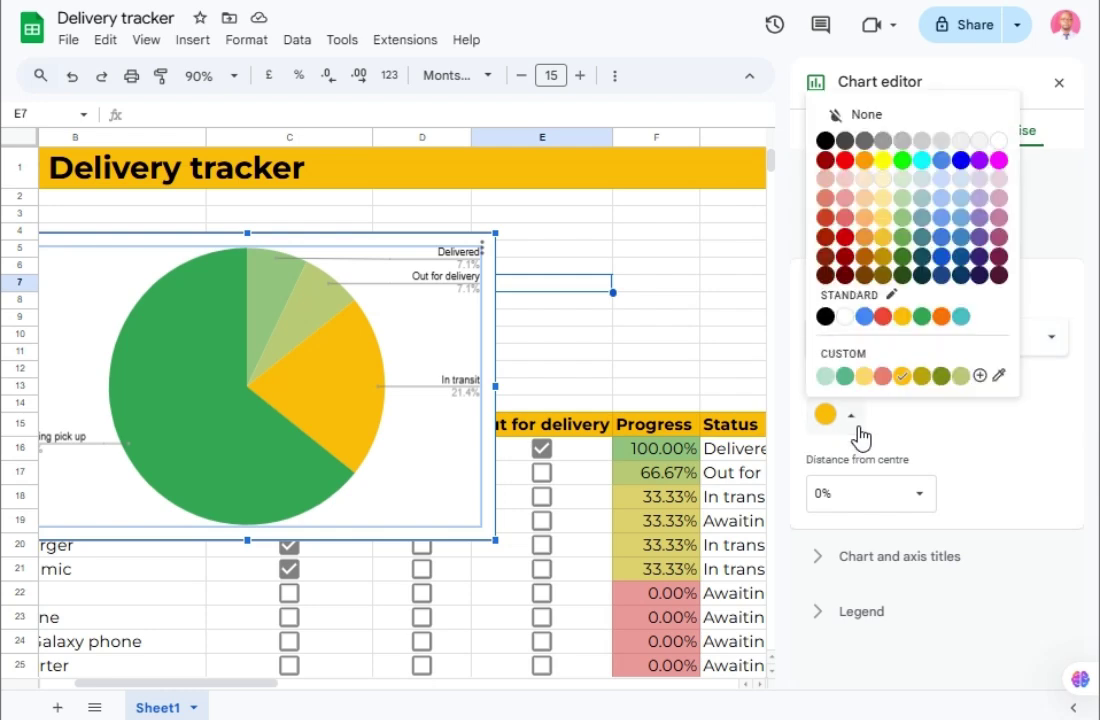
{"action": "left_click", "coordinate": [1002, 378]}
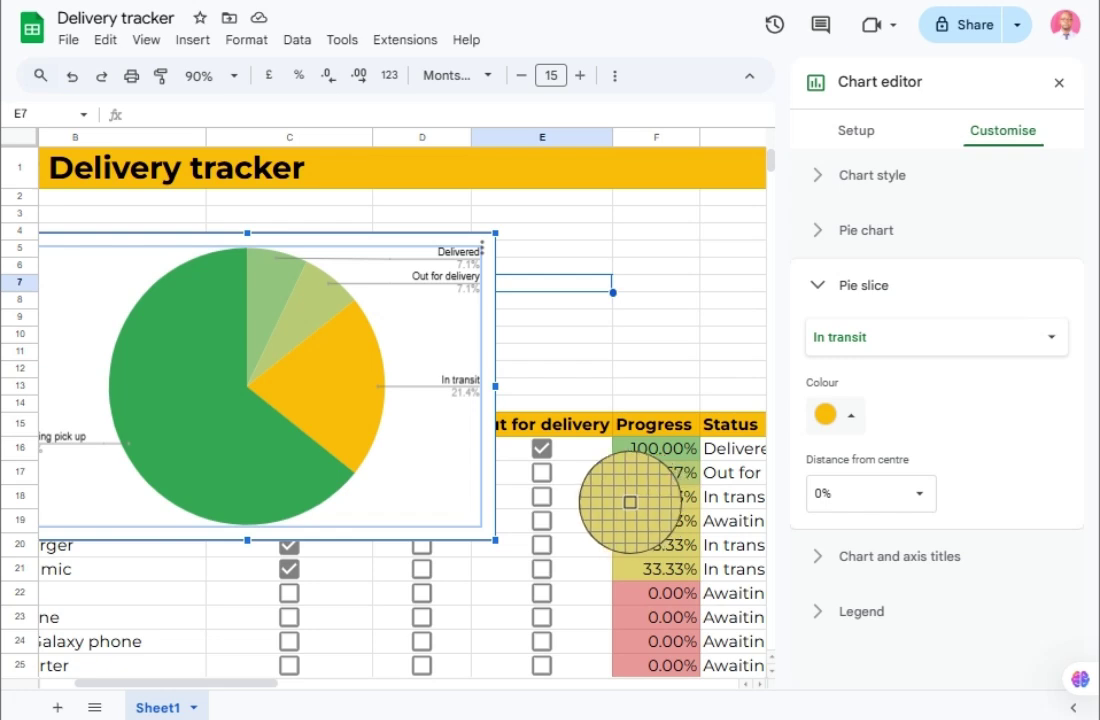
{"action": "left_click", "coordinate": [630, 502]}
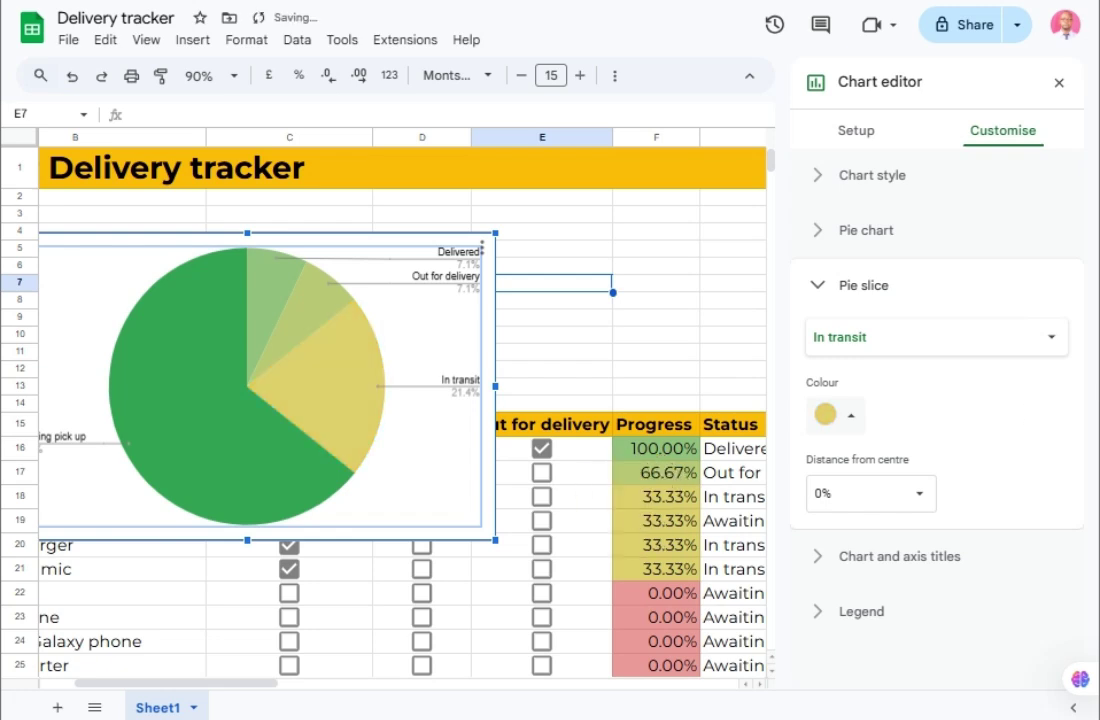
Step: Colour the Awaiting pick up slice with the sheet's pink 0% progress shade
{"action": "left_click", "coordinate": [1050, 341]}
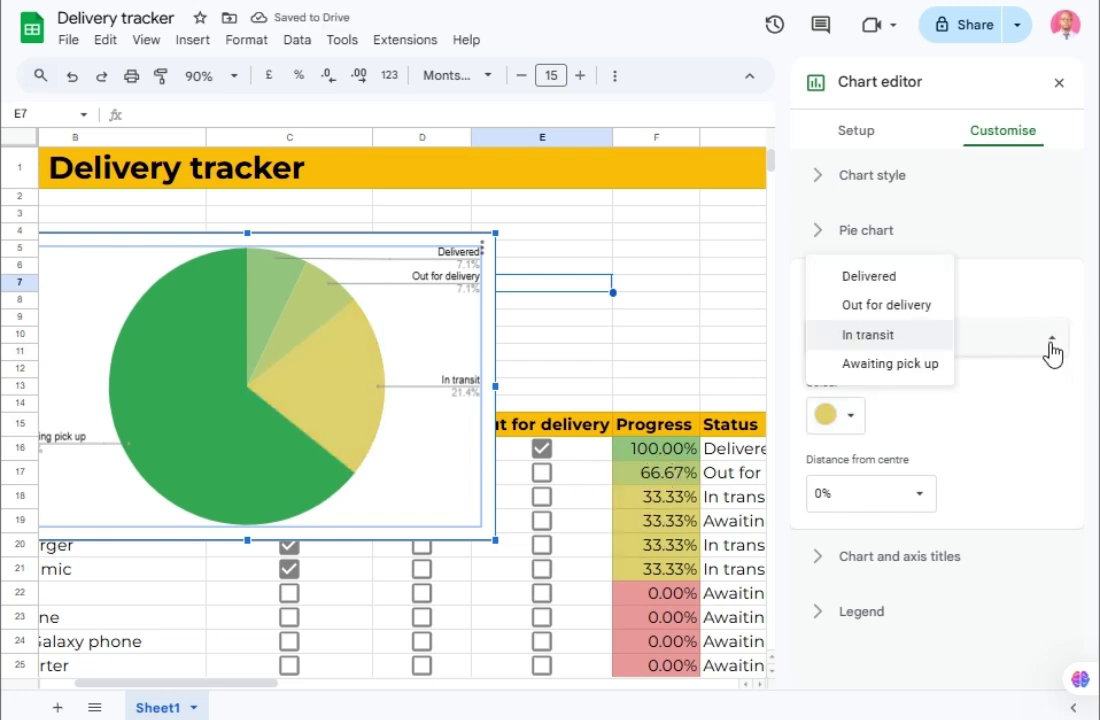
{"action": "left_click", "coordinate": [890, 364]}
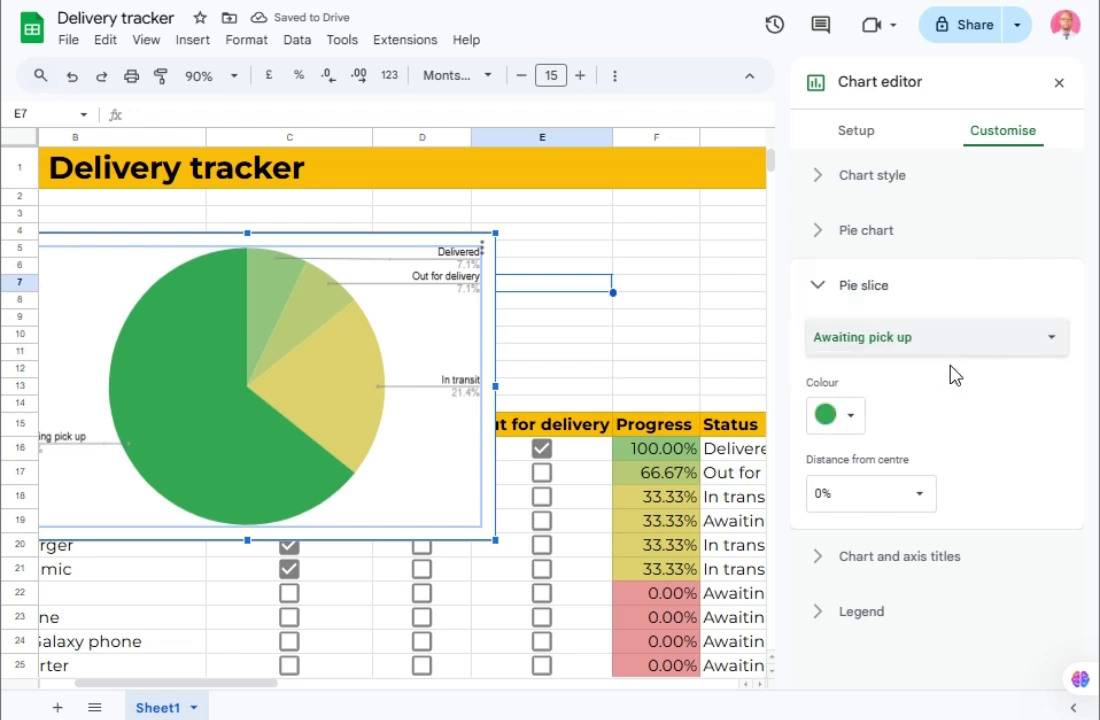
{"action": "left_click", "coordinate": [850, 417]}
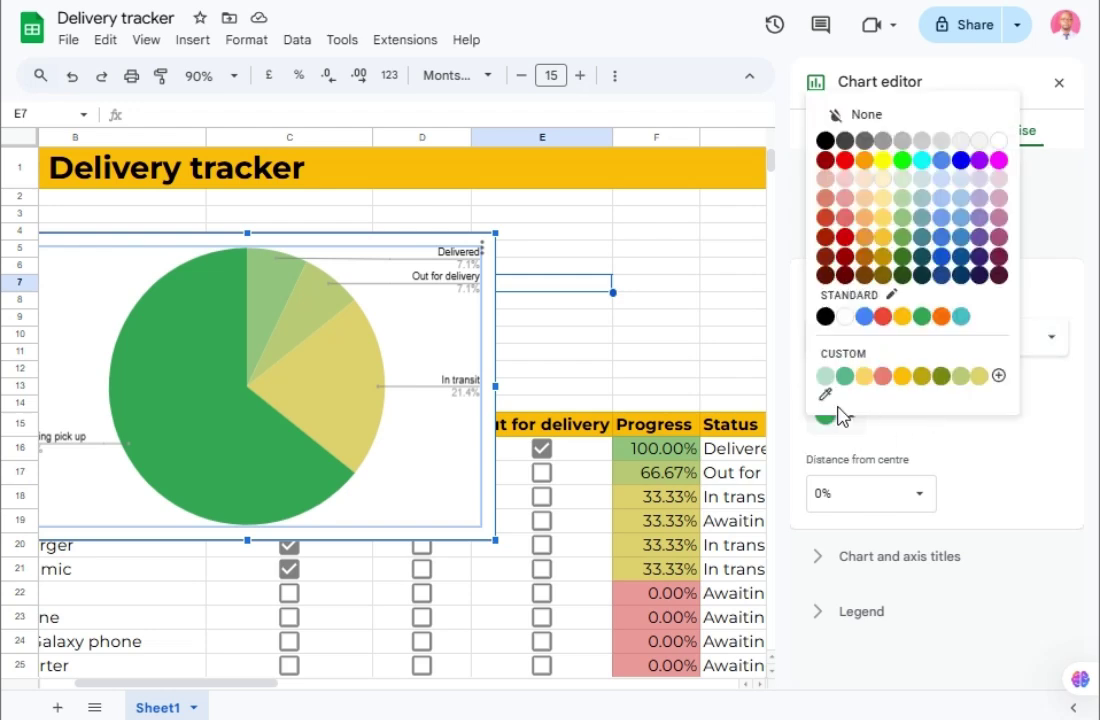
{"action": "left_click", "coordinate": [826, 412]}
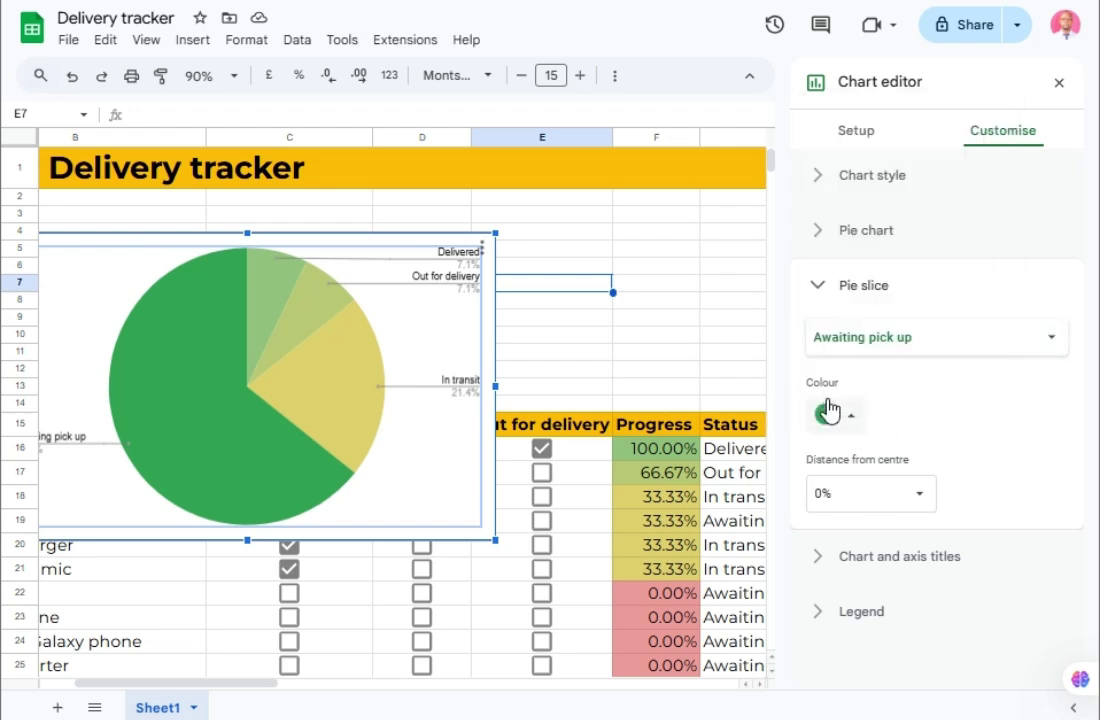
{"action": "left_click", "coordinate": [638, 593]}
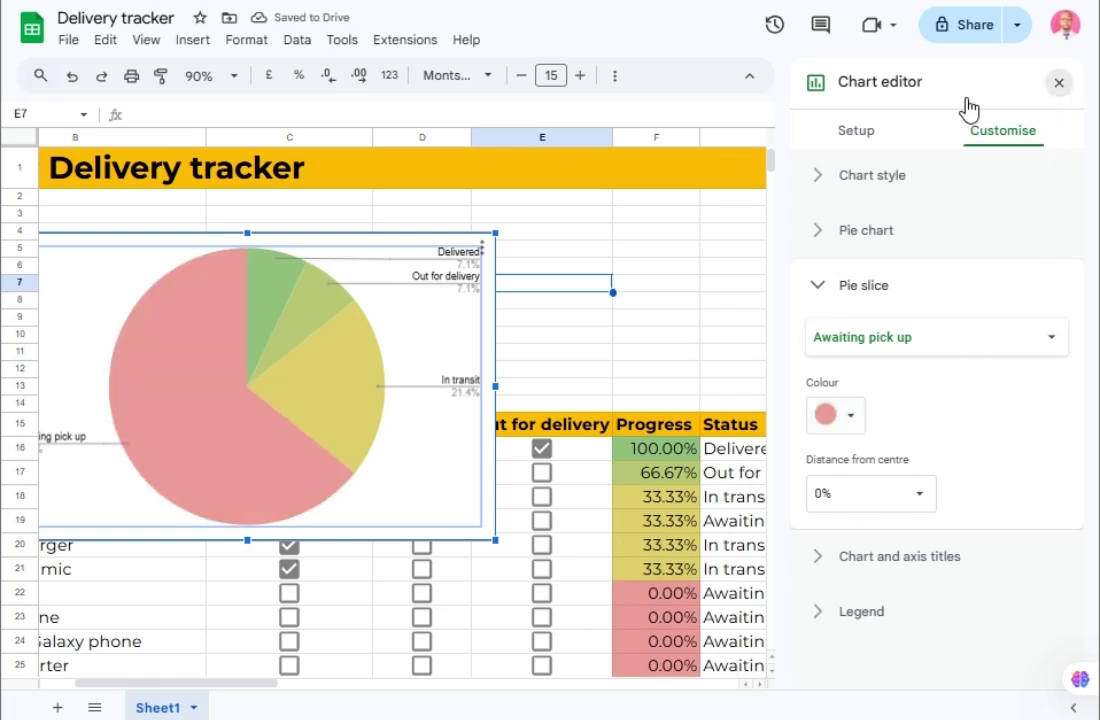
Step: Move the pie chart over columns E–G and resize it between the title banner and table headings
{"action": "left_click", "coordinate": [1059, 82]}
{"action": "left_click", "coordinate": [413, 344]}
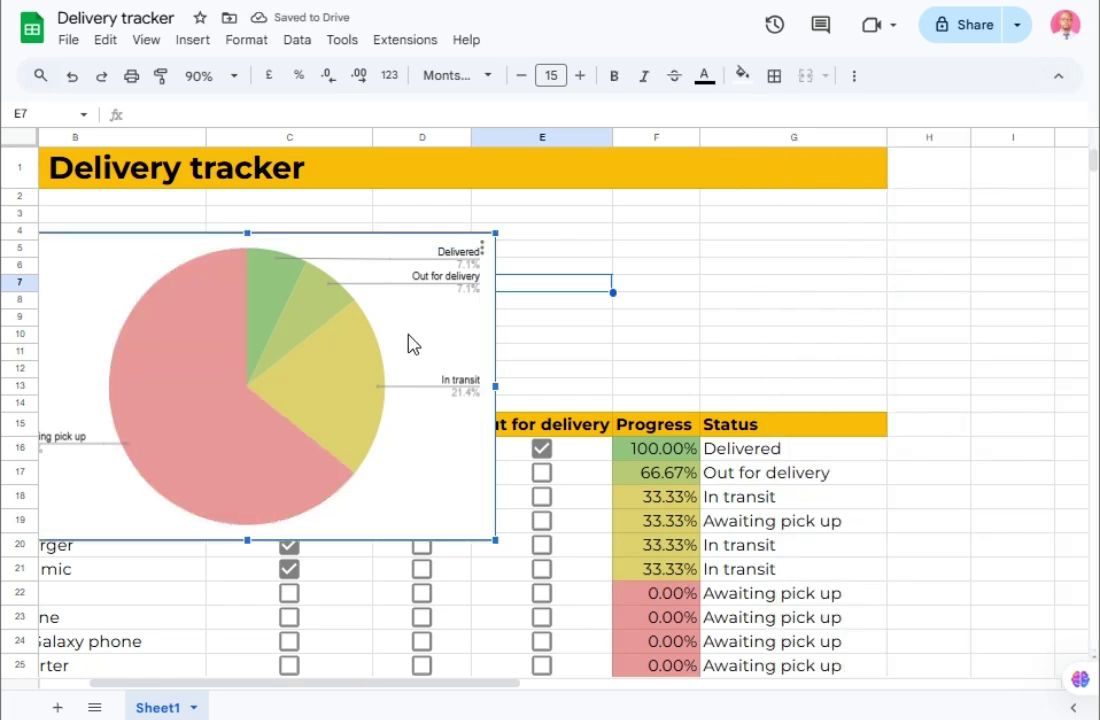
{"action": "left_click_drag", "start_coordinate": [413, 344], "coordinate": [781, 316]}
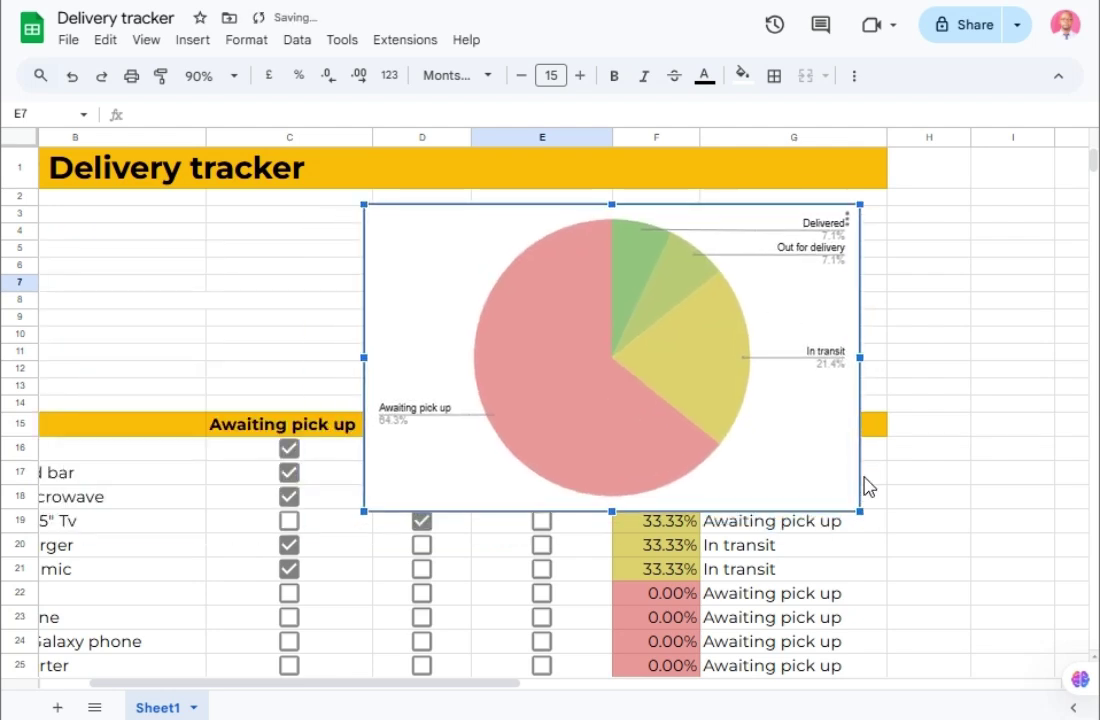
{"action": "mouse_move", "coordinate": [858, 512]}
{"action": "left_mouse_down"}
{"action": "mouse_move", "coordinate": [746, 364]}
{"action": "mouse_move", "coordinate": [735, 434]}
{"action": "left_mouse_up"}
{"action": "left_click_drag", "start_coordinate": [630, 222], "coordinate": [750, 212]}
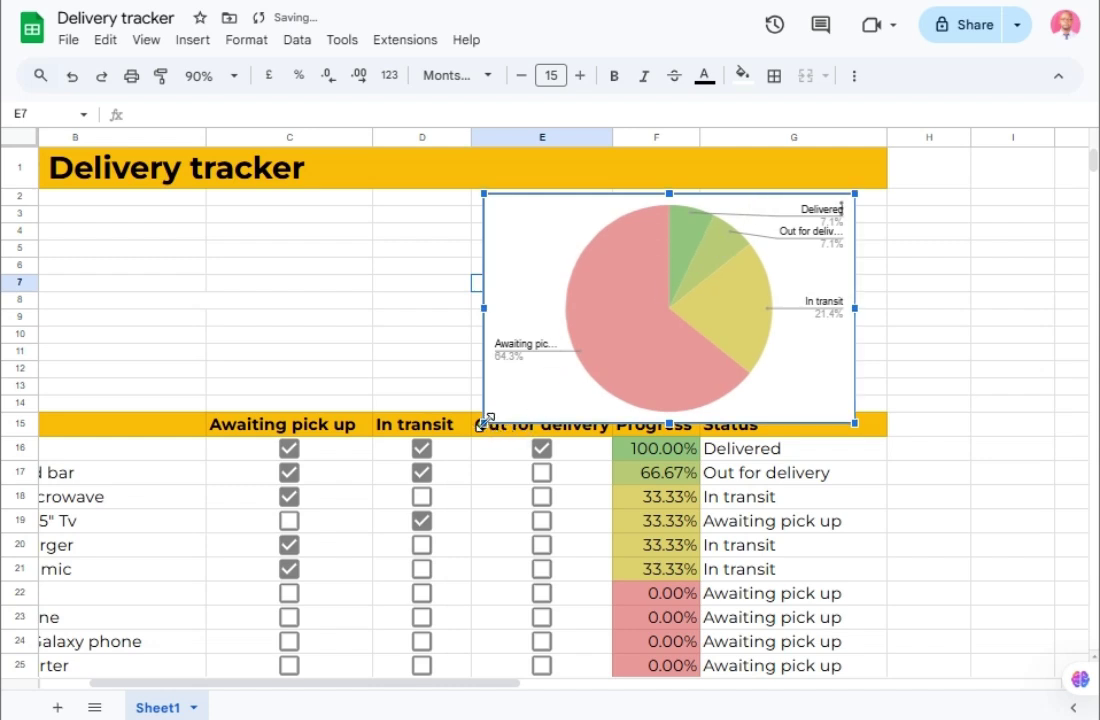
{"action": "mouse_move", "coordinate": [486, 420]}
{"action": "left_mouse_down"}
{"action": "mouse_move", "coordinate": [508, 393]}
{"action": "mouse_move", "coordinate": [524, 398]}
{"action": "left_mouse_up"}
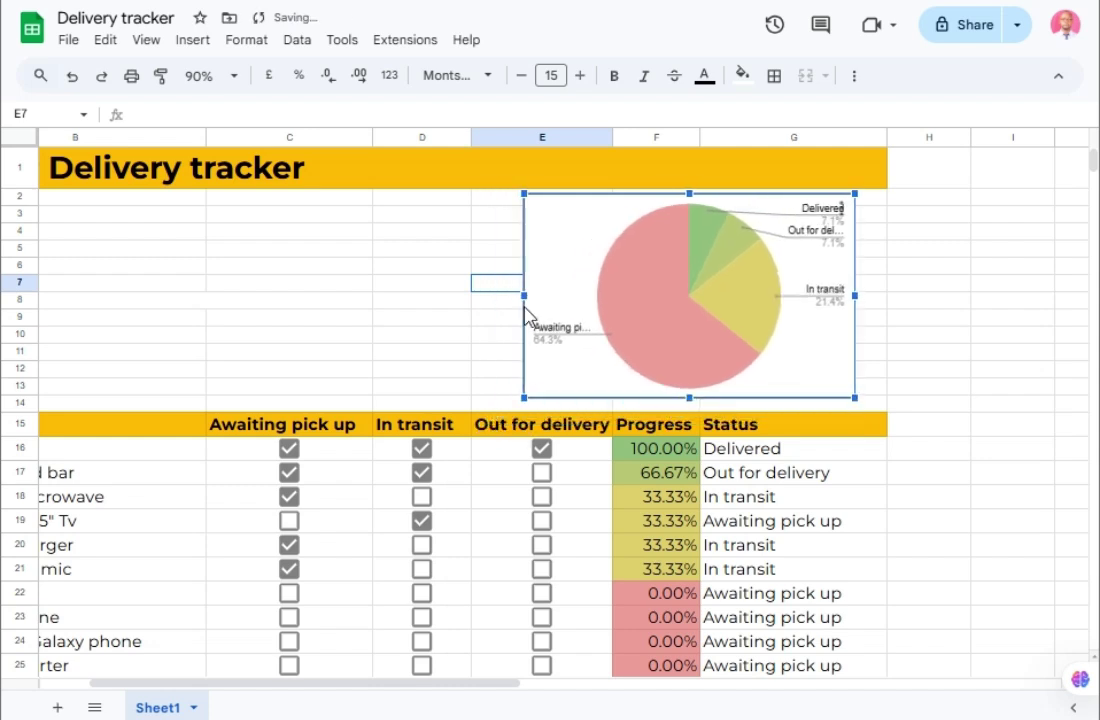
{"action": "left_click_drag", "start_coordinate": [523, 297], "coordinate": [453, 299]}
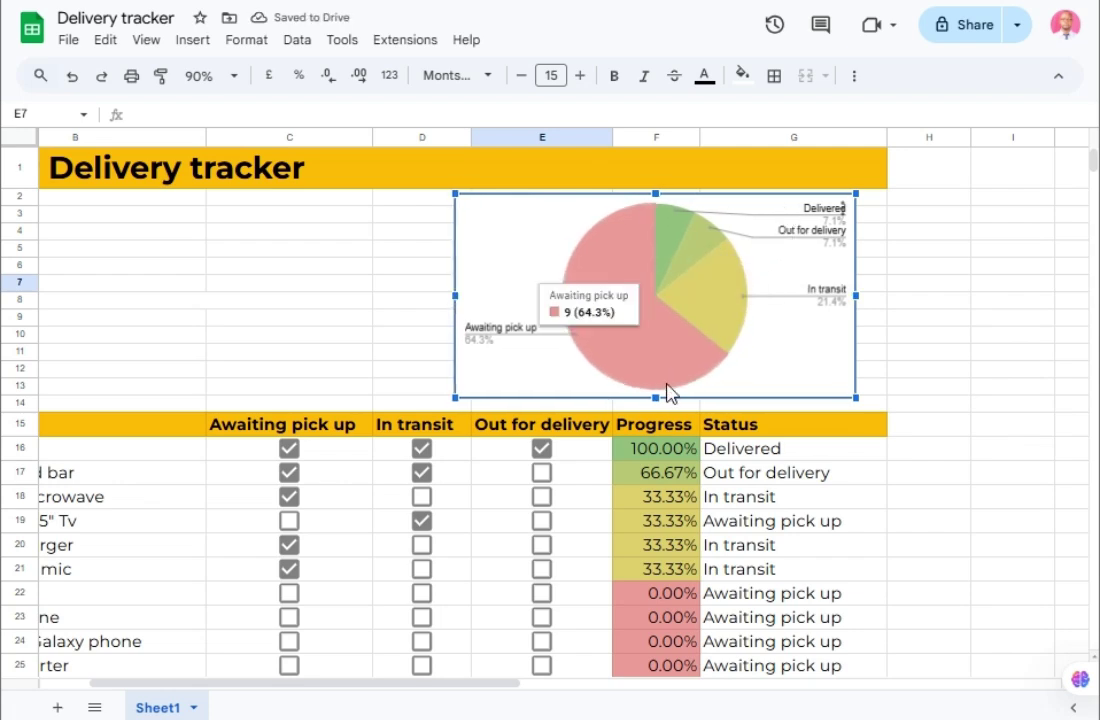
{"action": "left_click_drag", "start_coordinate": [655, 397], "coordinate": [655, 409]}
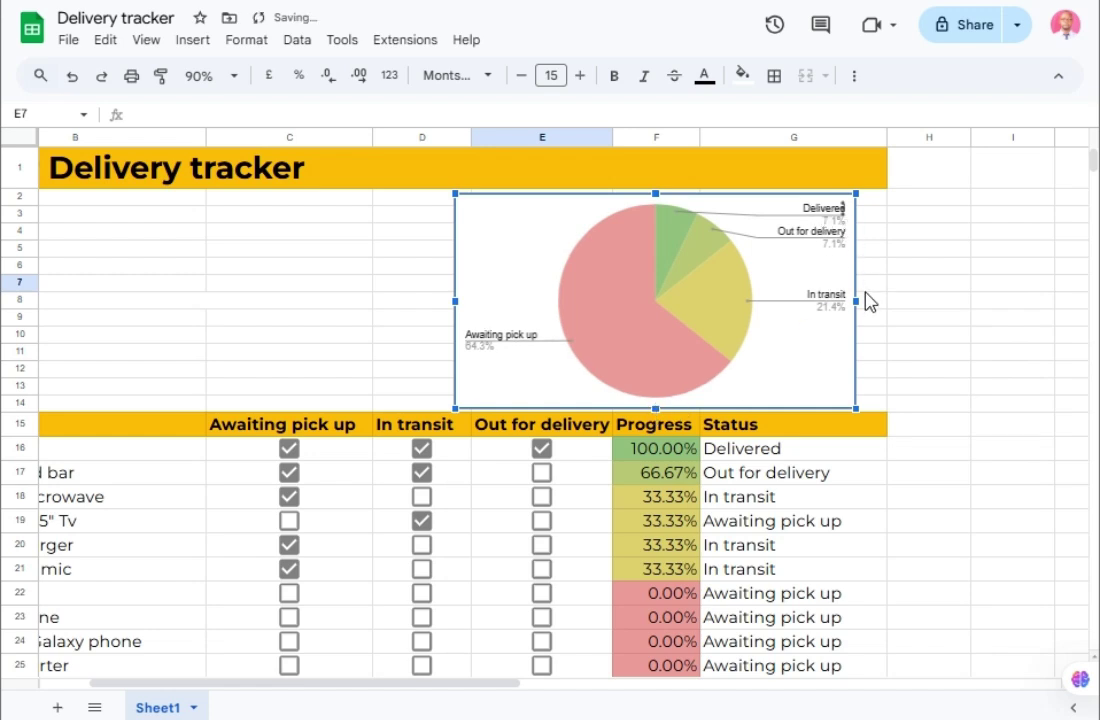
{"action": "left_click_drag", "start_coordinate": [852, 302], "coordinate": [878, 302]}
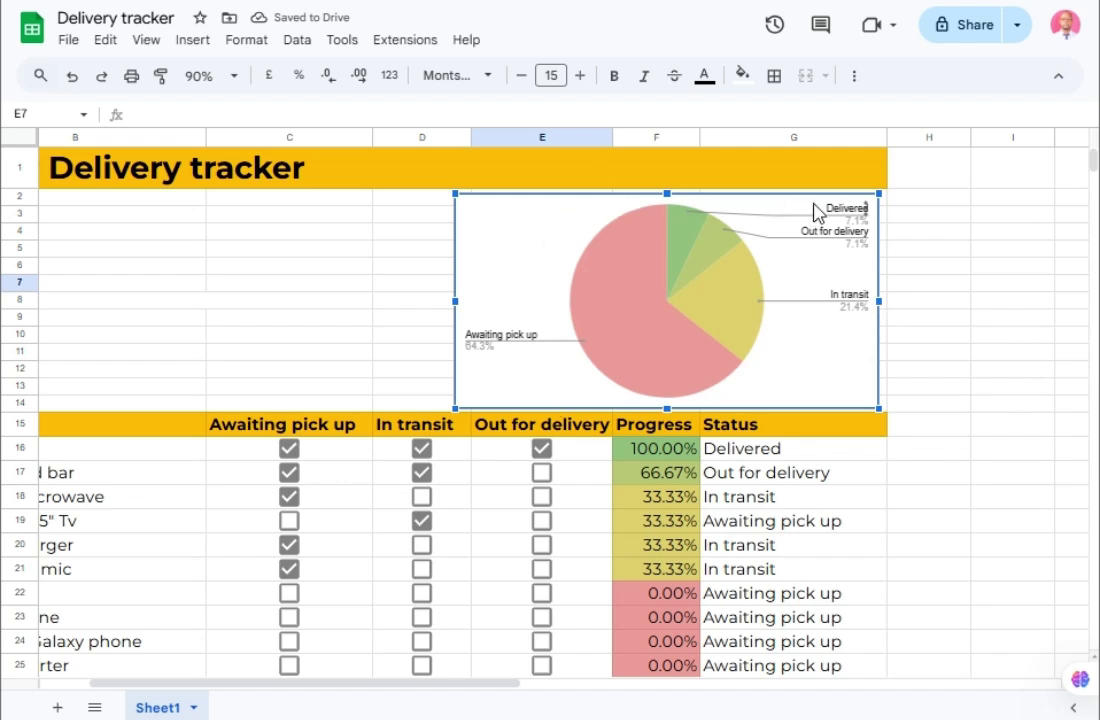
Step: Set the pie chart's background colour to None and select merged cell B8:C8
{"action": "double_click", "coordinate": [818, 213]}
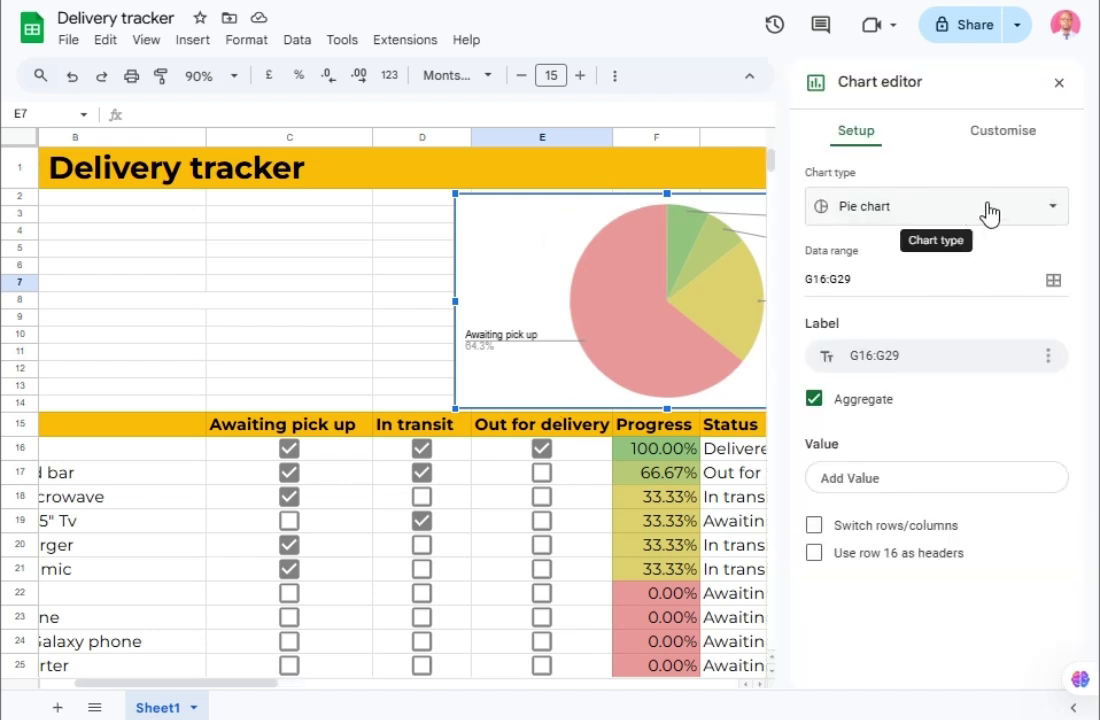
{"action": "left_click", "coordinate": [998, 140]}
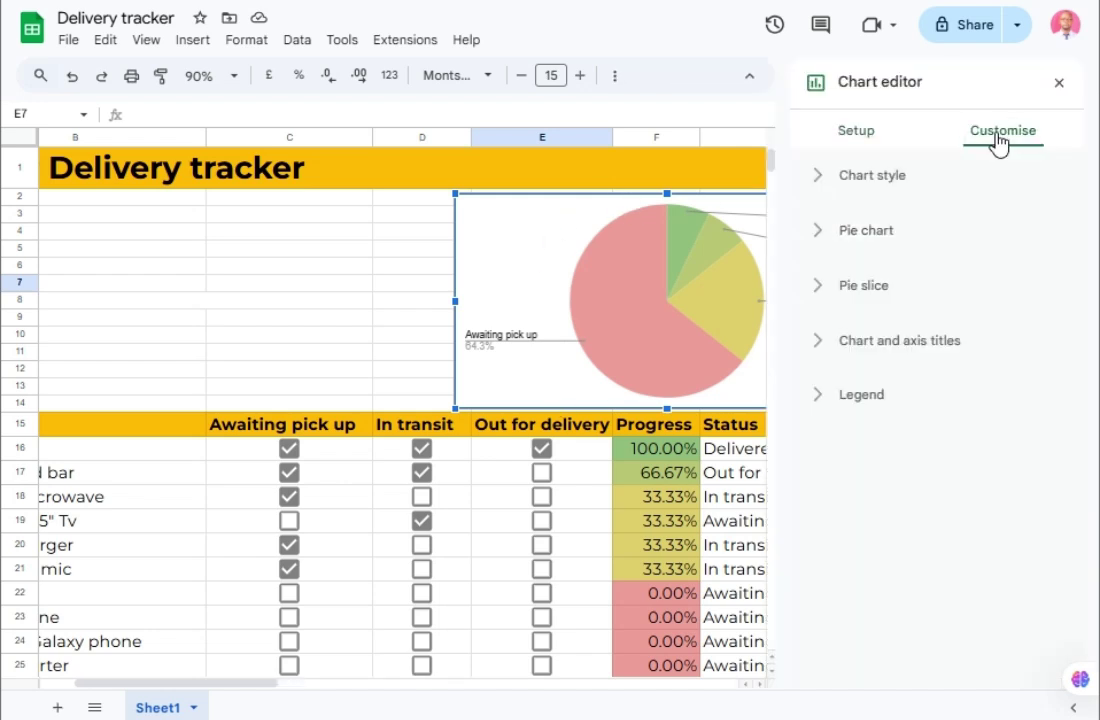
{"action": "left_click", "coordinate": [897, 182]}
{"action": "left_click", "coordinate": [848, 257]}
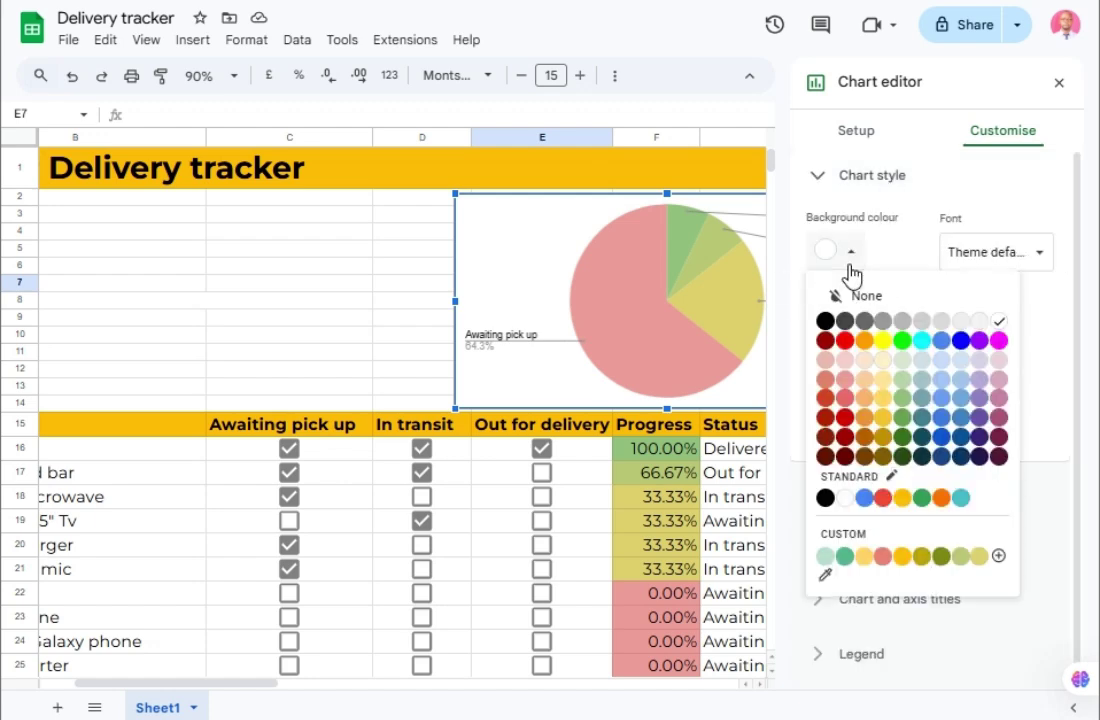
{"action": "left_click", "coordinate": [857, 297]}
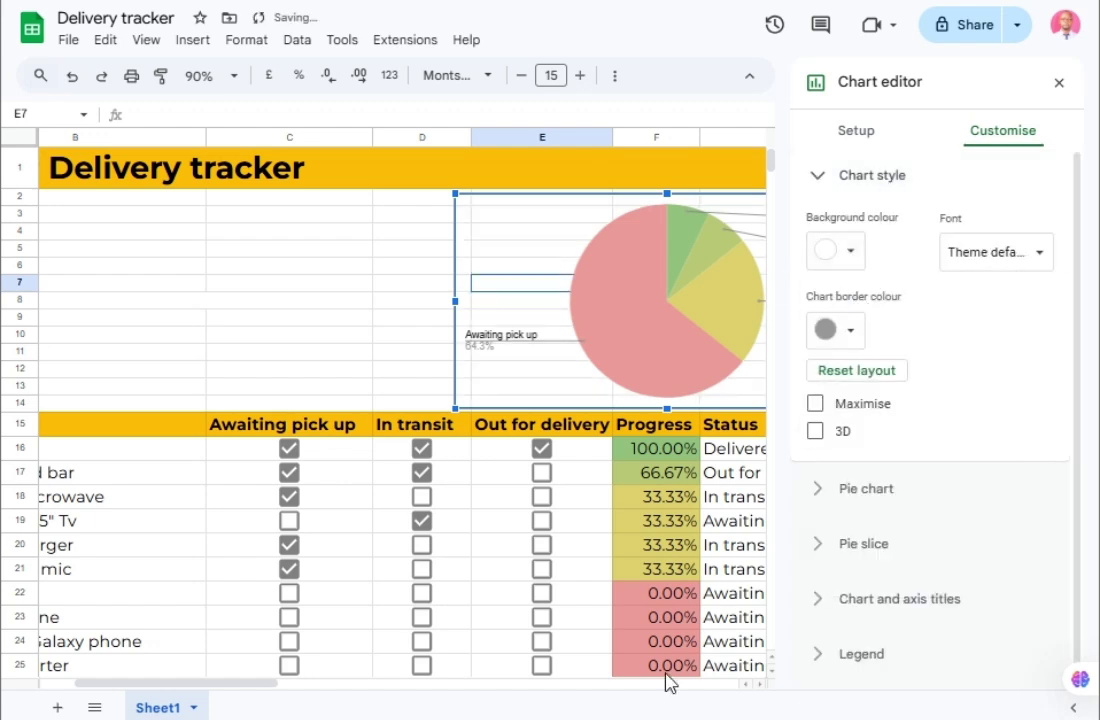
{"action": "left_click", "coordinate": [268, 309]}
{"action": "type", "text": "D"}
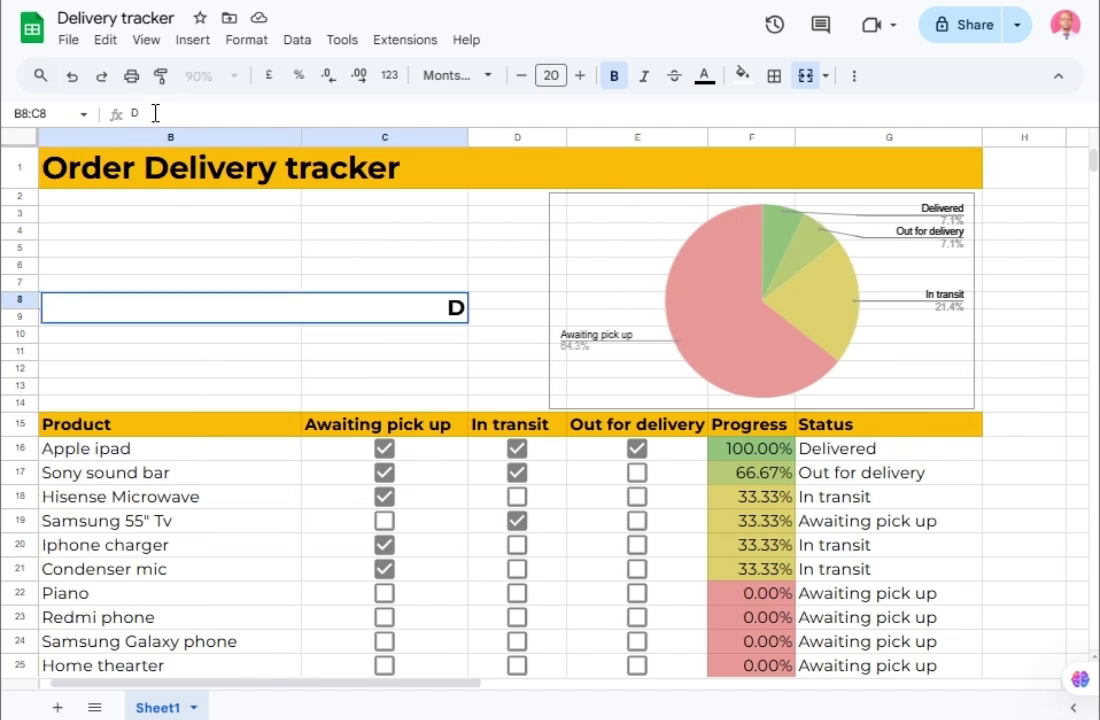
Step: Finish typing the label 'Delivery status' in merged cell B8:C8
{"action": "type", "text": "eliv"}
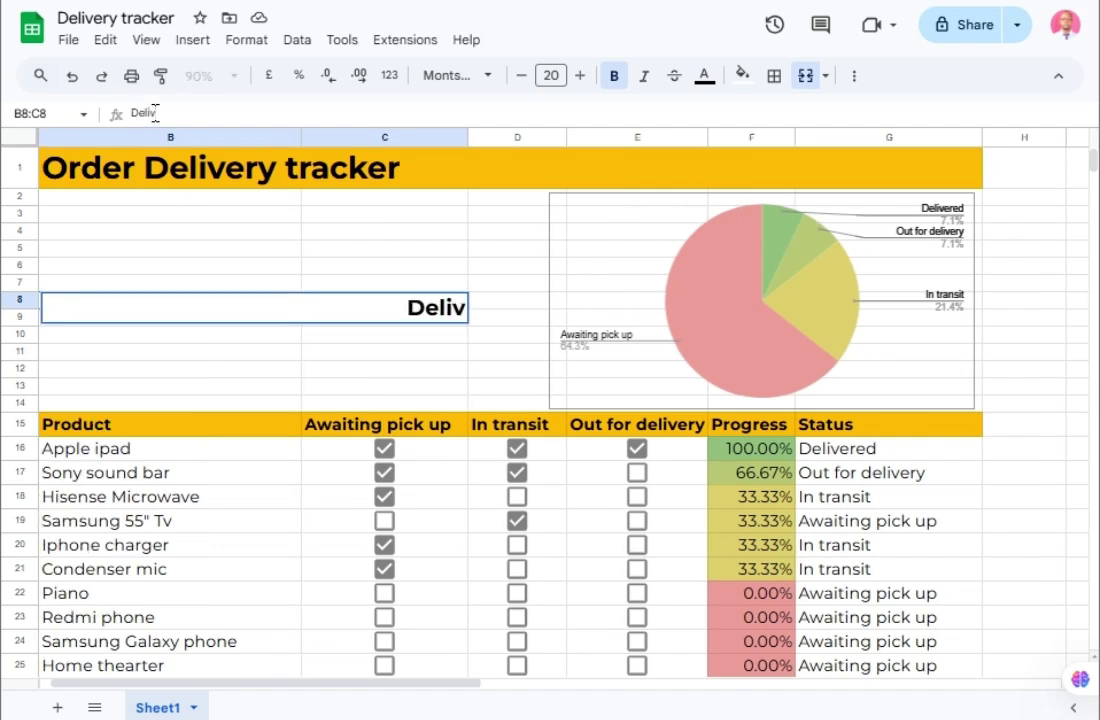
{"action": "type", "text": "ery"}
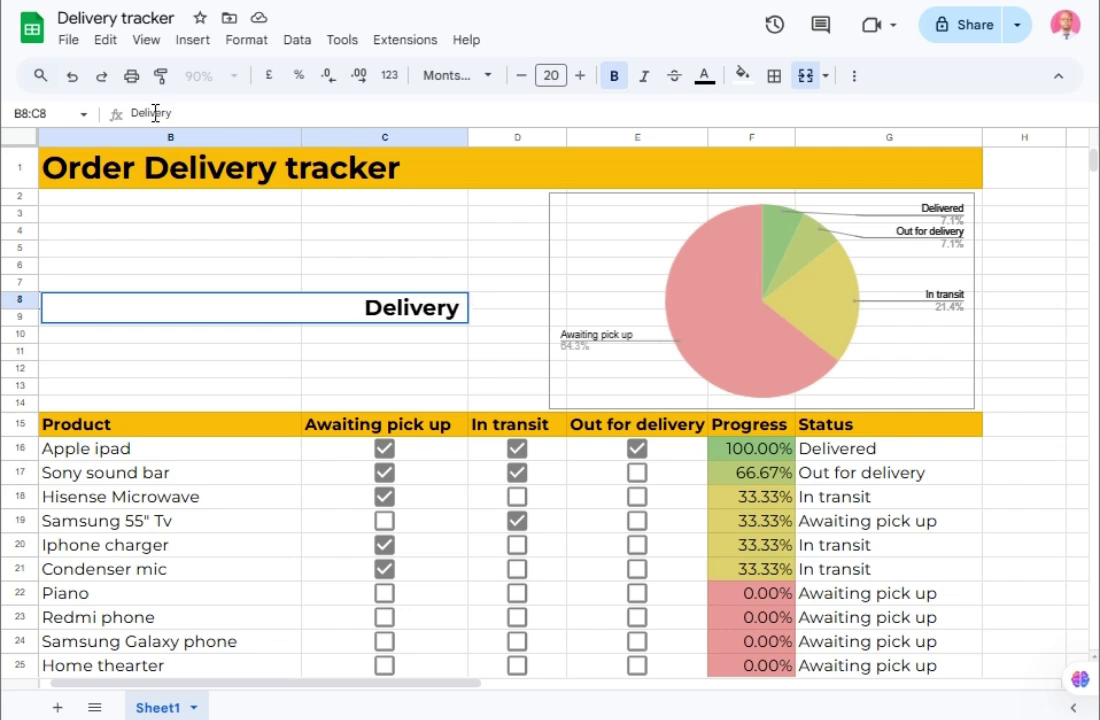
{"action": "type", "text": " statu"}
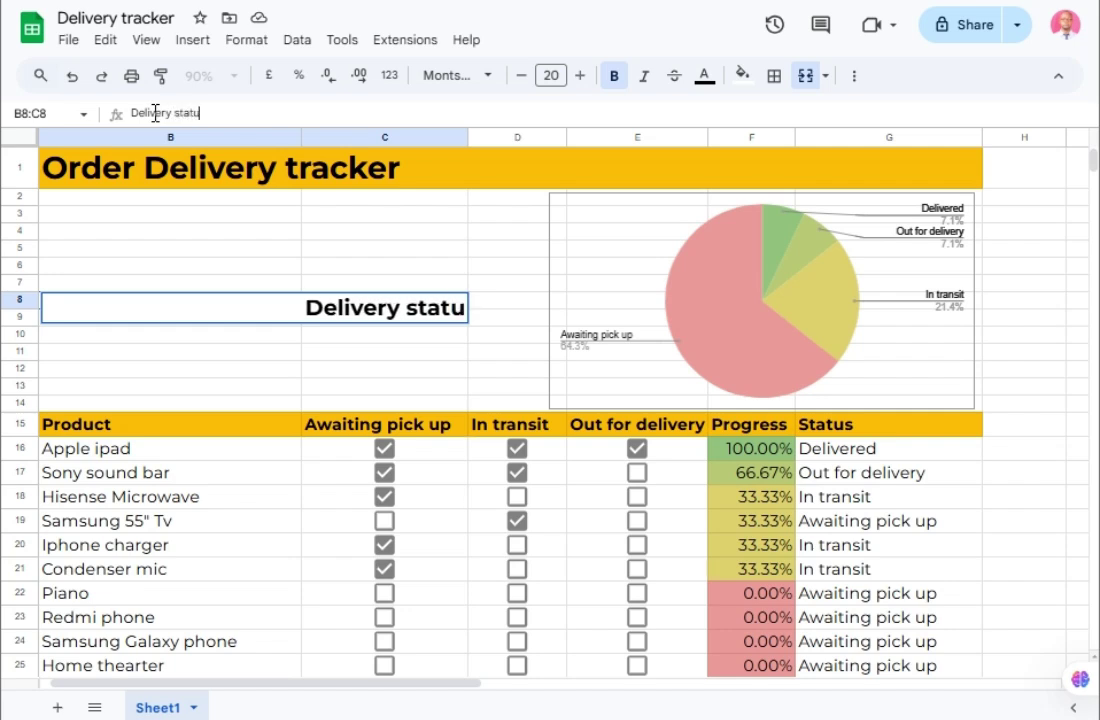
{"action": "type", "text": "s"}
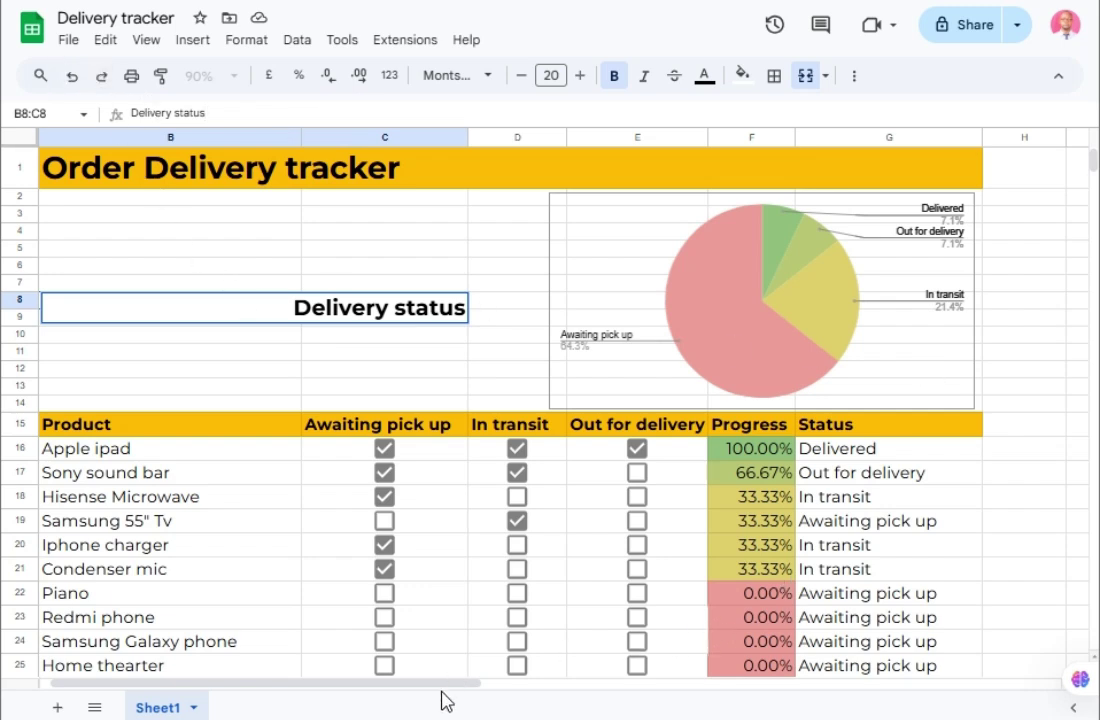
{"action": "left_click_drag", "start_coordinate": [438, 687], "coordinate": [433, 687]}
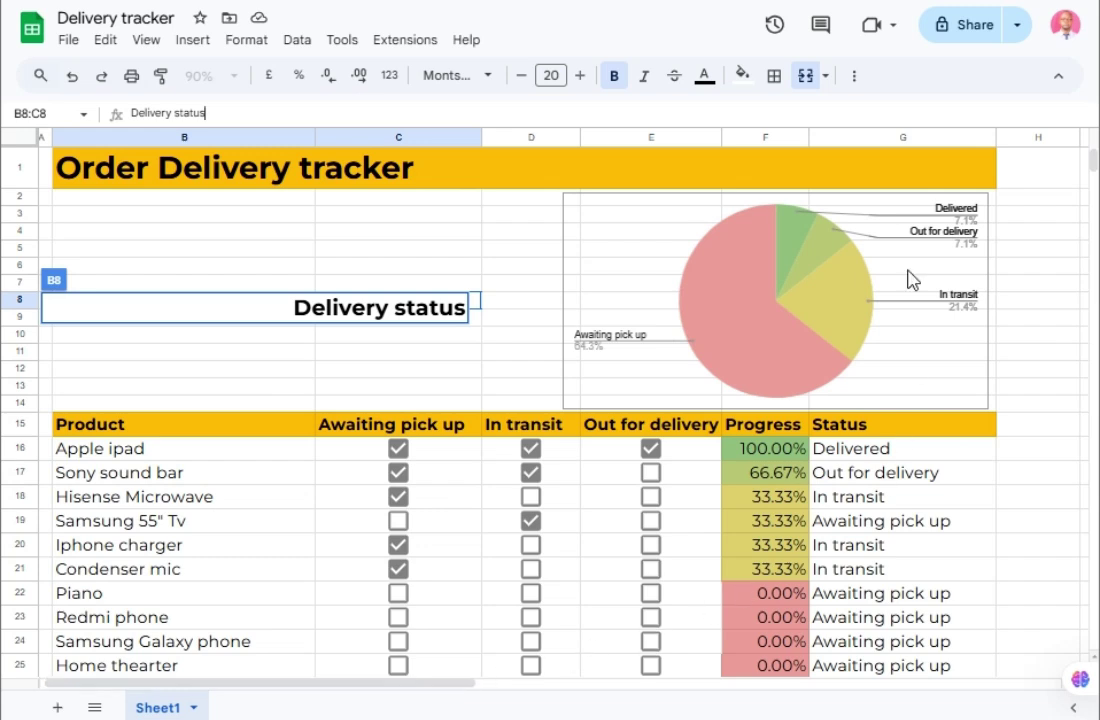
Step: Commit the 'Delivery status' label and hide the sheet's gridlines
{"action": "mouse_move", "coordinate": [184, 136]}
{"action": "left_click", "coordinate": [170, 231]}
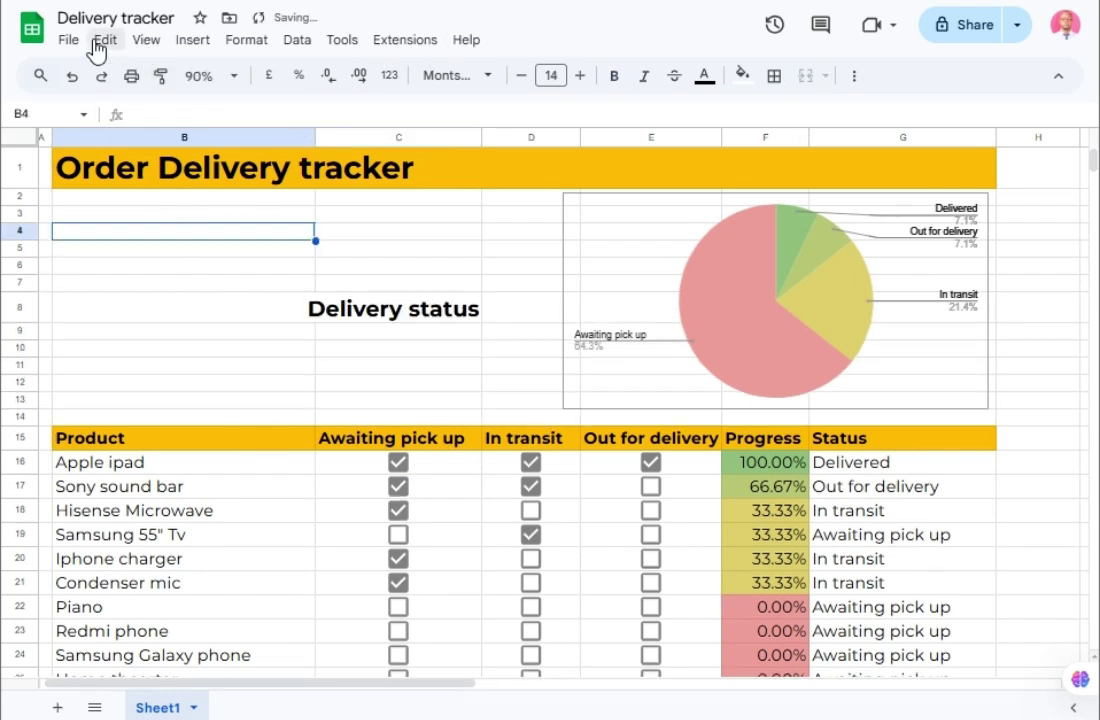
{"action": "left_click", "coordinate": [158, 44]}
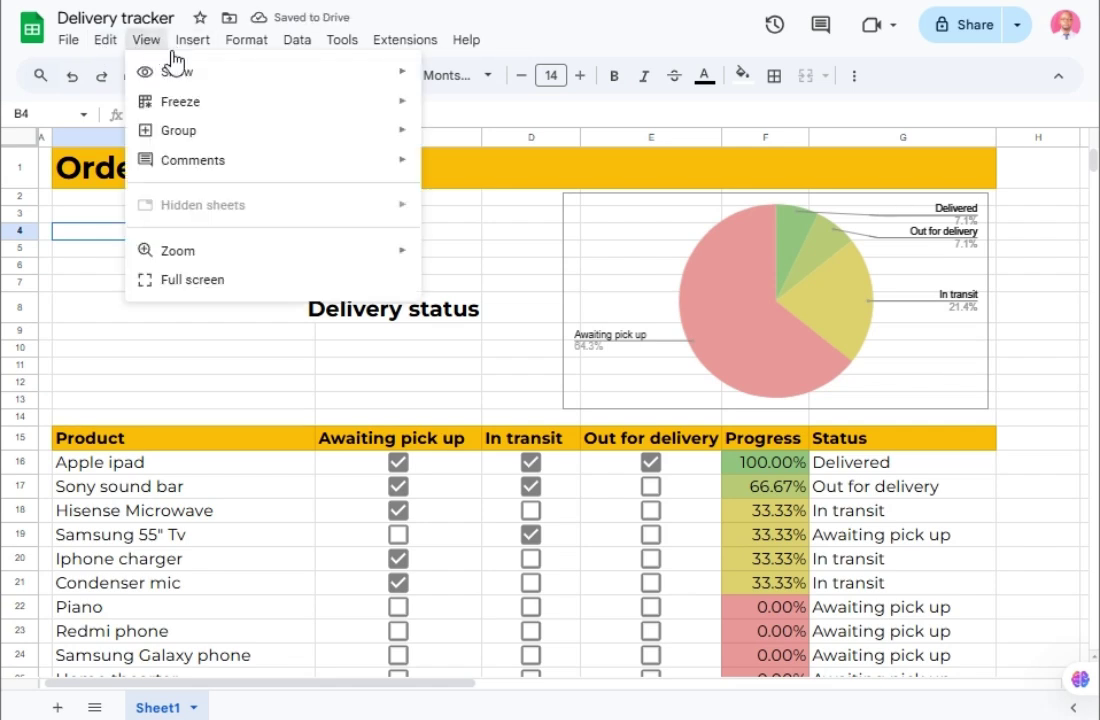
{"action": "mouse_move", "coordinate": [175, 72]}
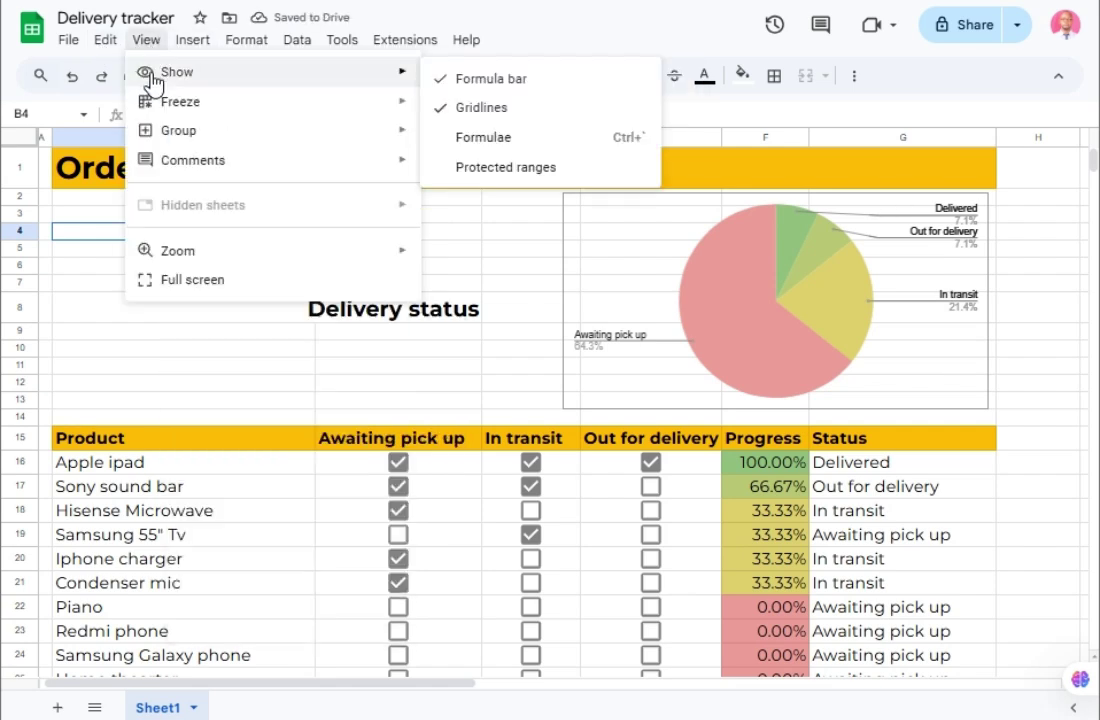
{"action": "left_click", "coordinate": [471, 108]}
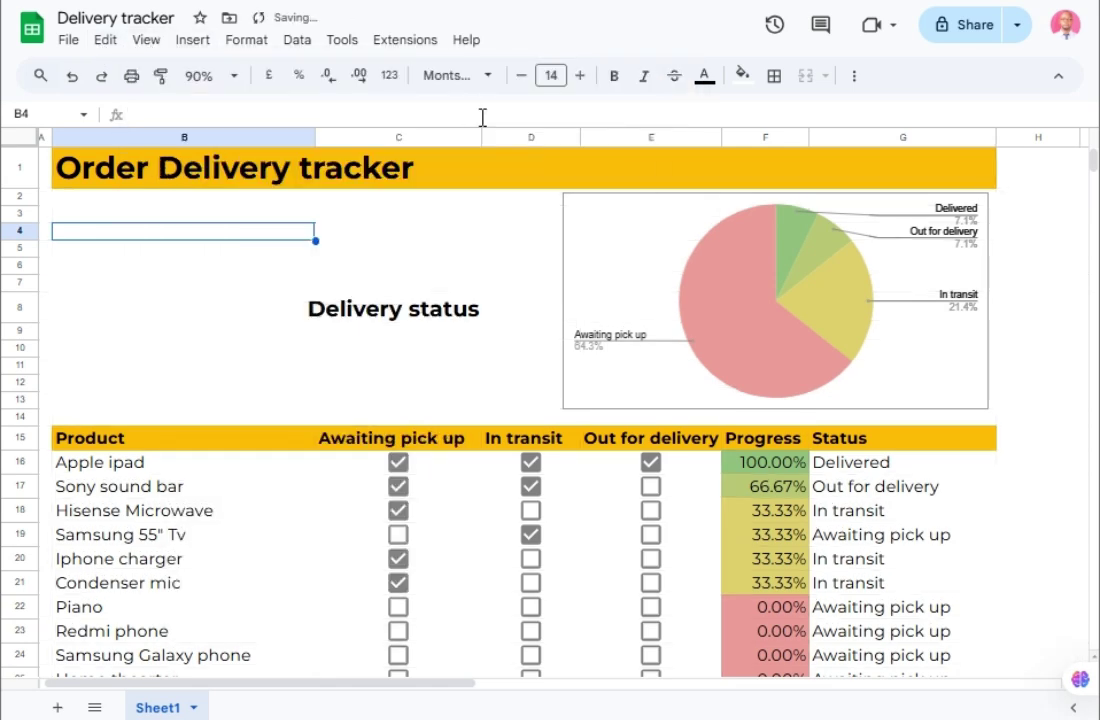
{"action": "left_click", "coordinate": [976, 348]}
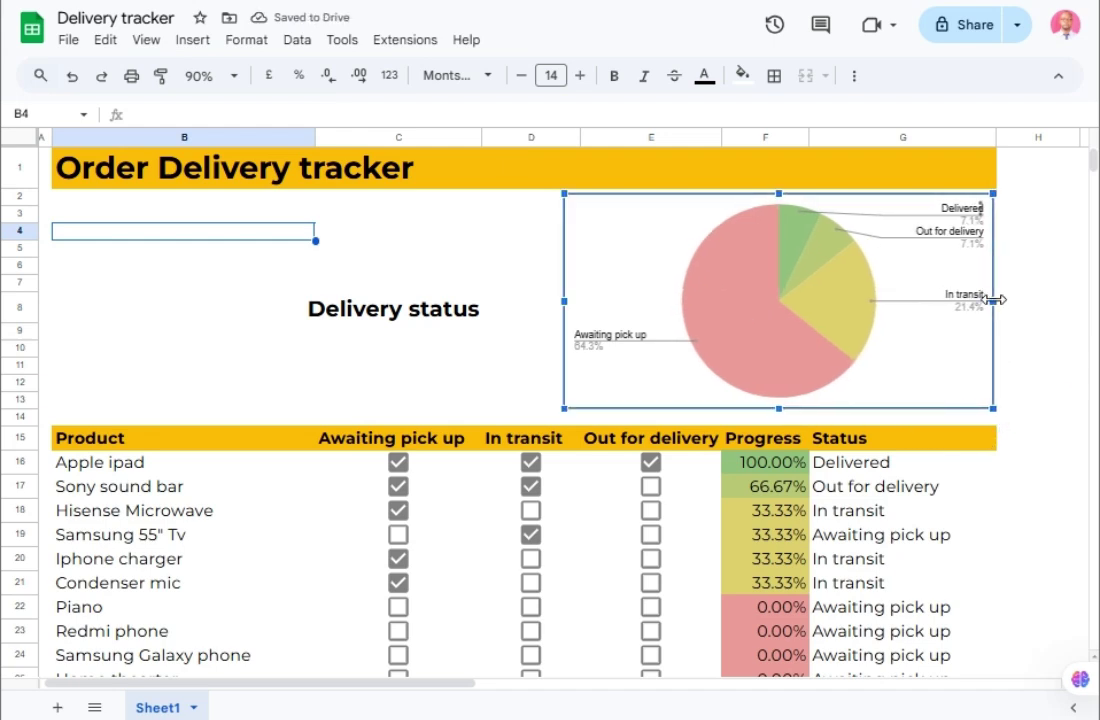
Step: Widen the chart slightly and tick stage boxes for seven products, bringing three to Delivered
{"action": "left_click_drag", "start_coordinate": [988, 299], "coordinate": [996, 300]}
{"action": "left_click", "coordinate": [1031, 334]}
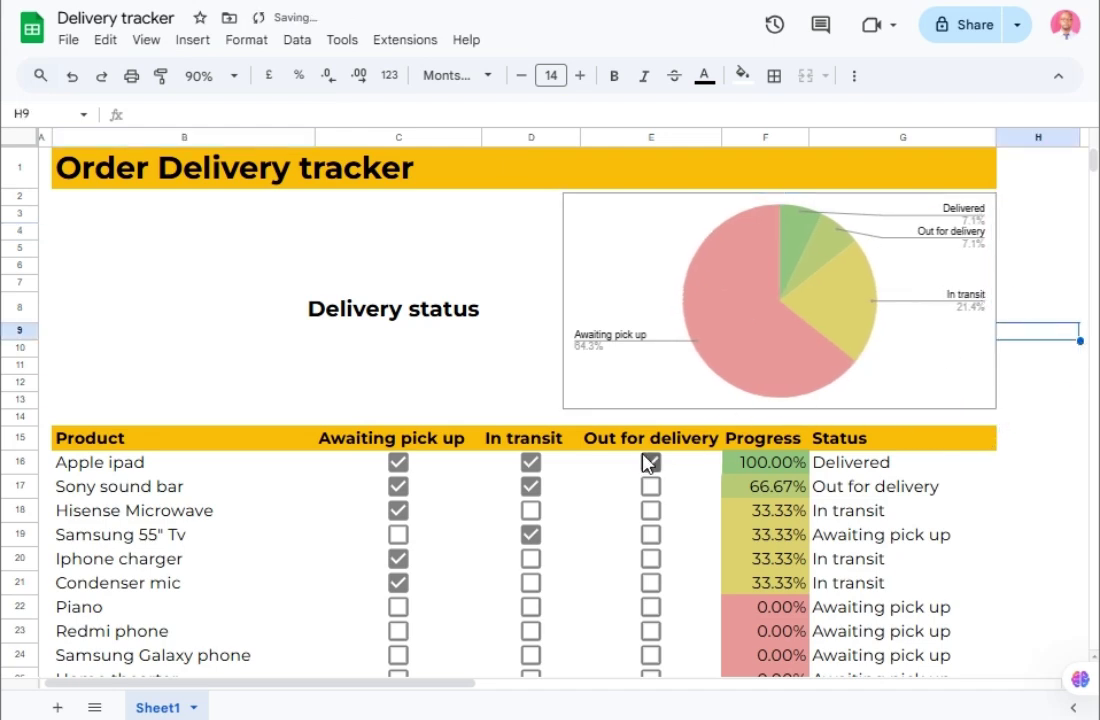
{"action": "left_click", "coordinate": [398, 534]}
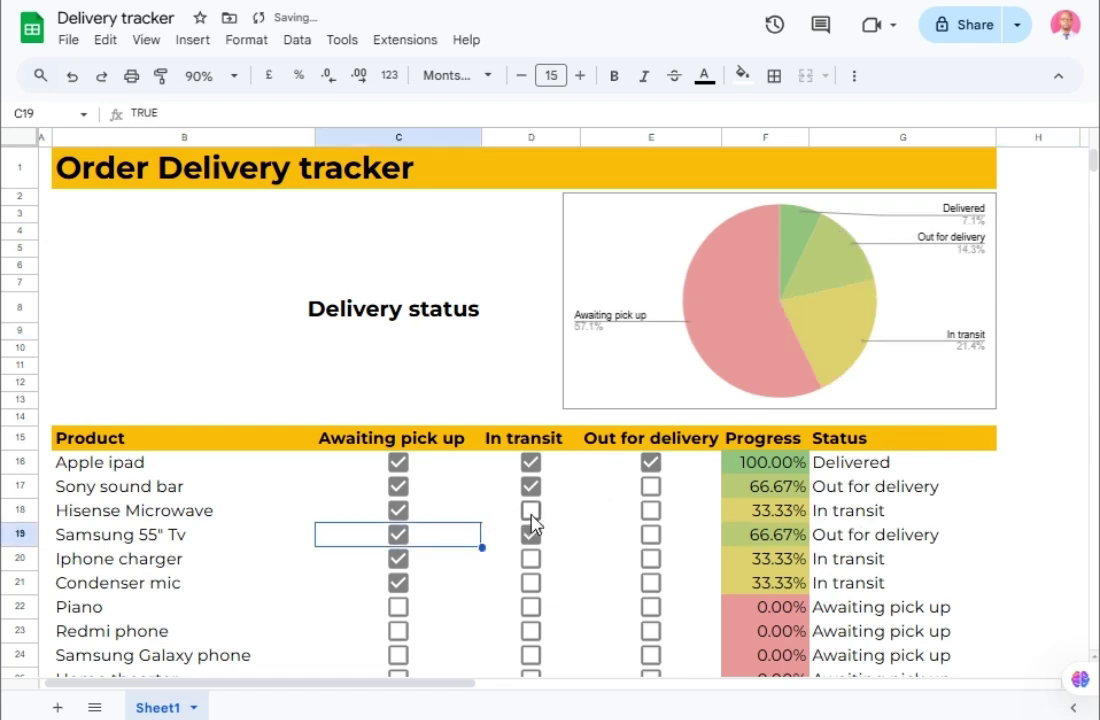
{"action": "left_click", "coordinate": [530, 510]}
{"action": "left_click", "coordinate": [398, 607]}
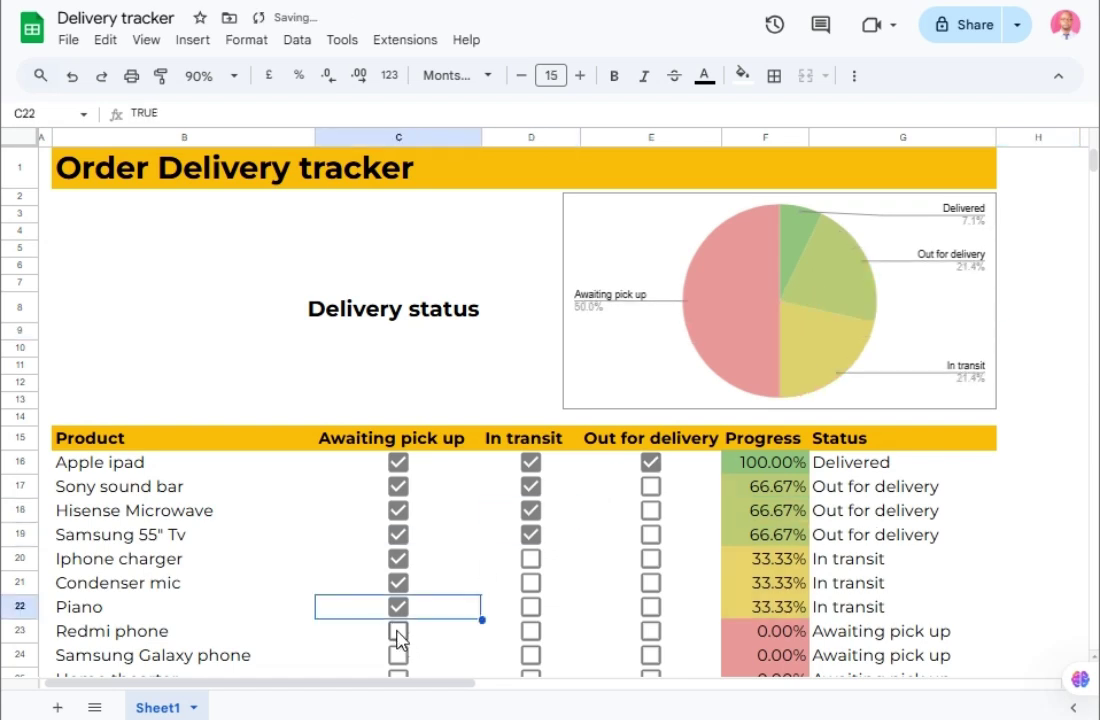
{"action": "left_click", "coordinate": [398, 631]}
{"action": "left_click", "coordinate": [530, 607]}
{"action": "left_click", "coordinate": [530, 583]}
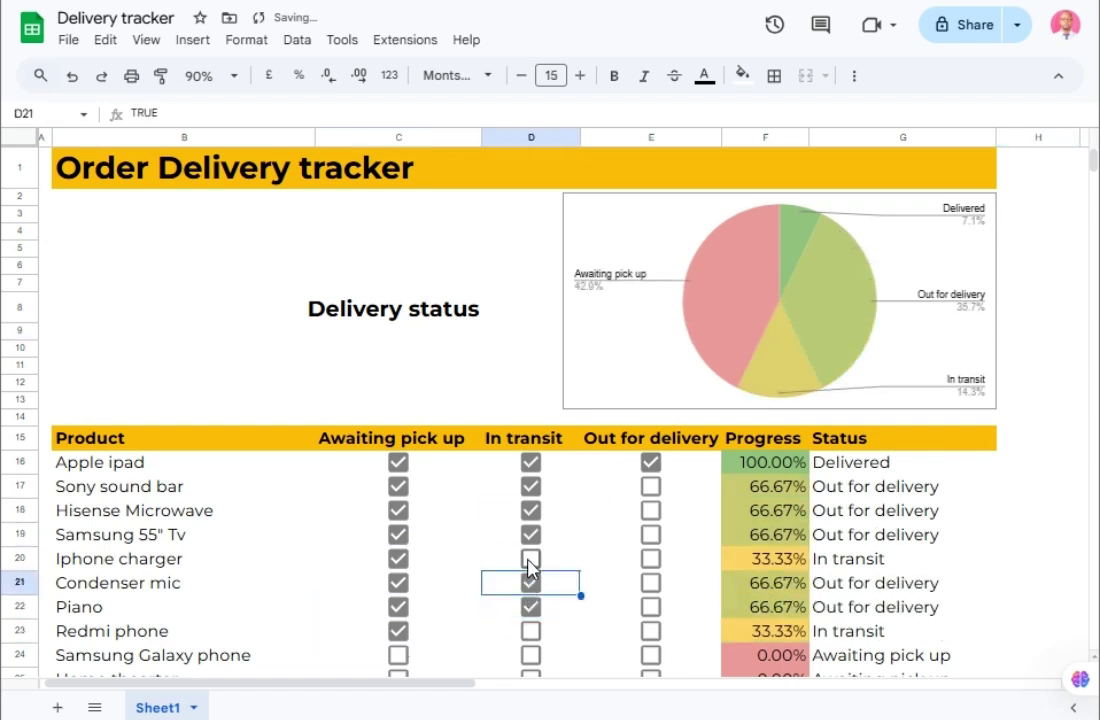
{"action": "left_click", "coordinate": [530, 559]}
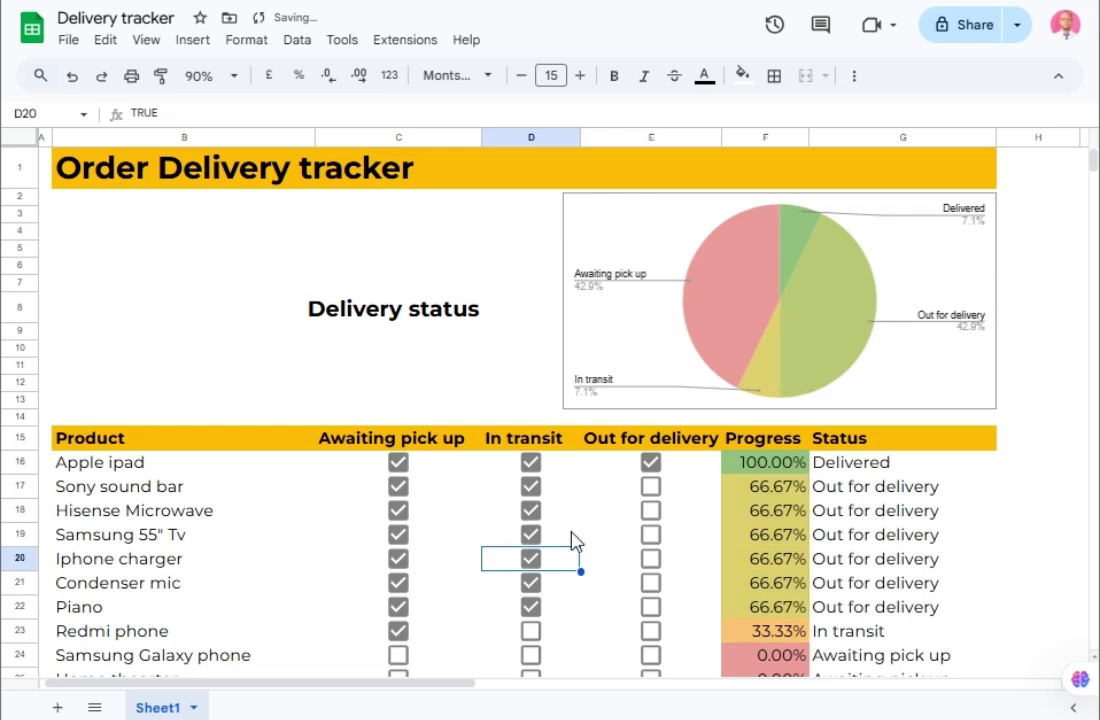
{"action": "left_click", "coordinate": [650, 487]}
{"action": "left_click", "coordinate": [651, 511]}
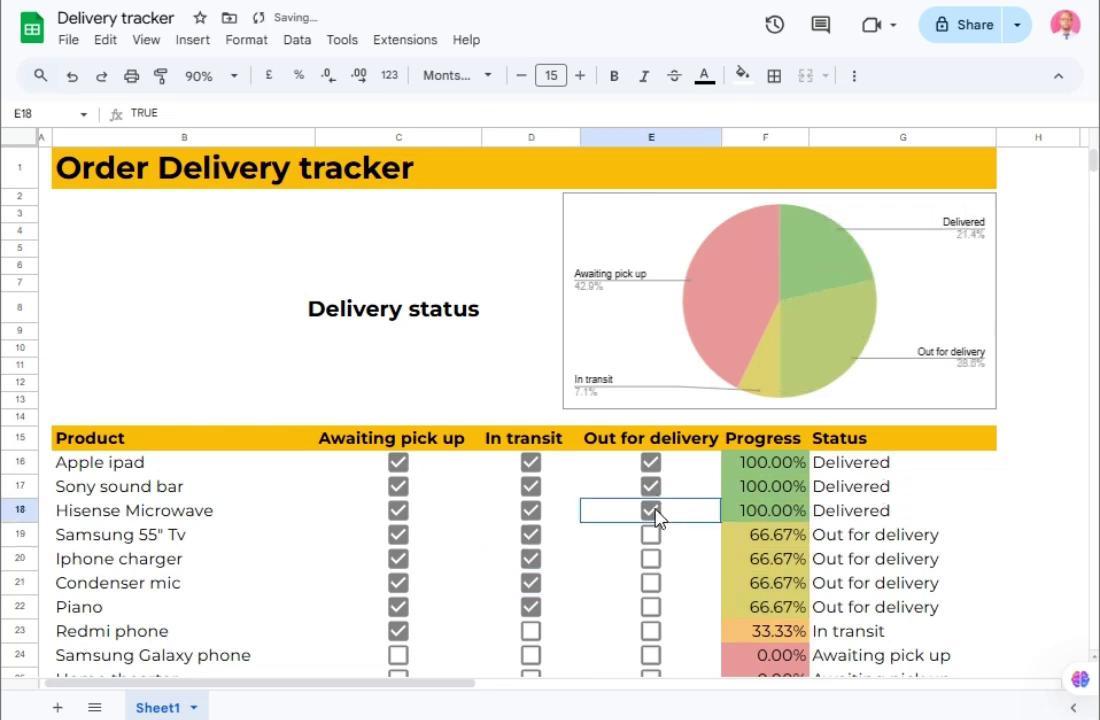